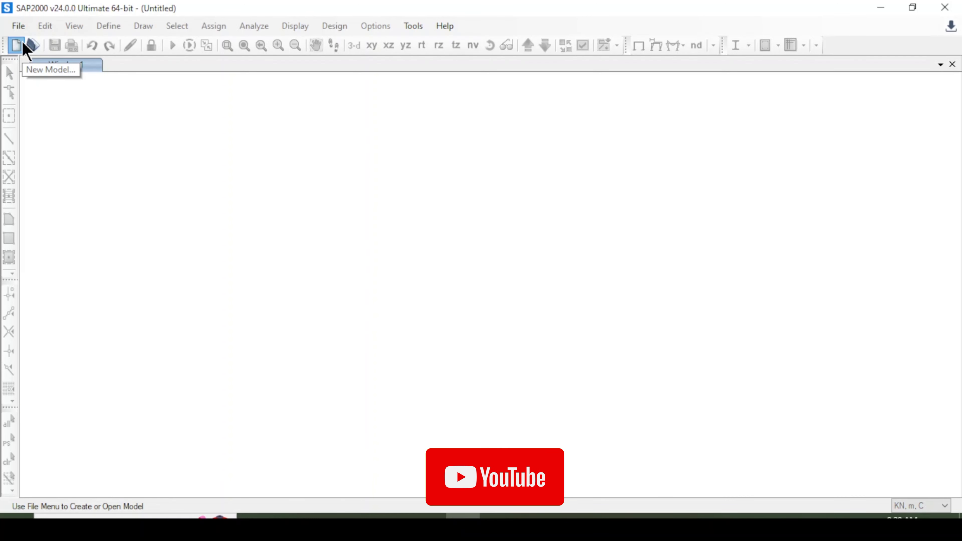
- Start a new 3D Frames open frame building model with 10 stories and 5 bays in both X and Y
{"action": "left_click", "coordinate": [24, 45]}
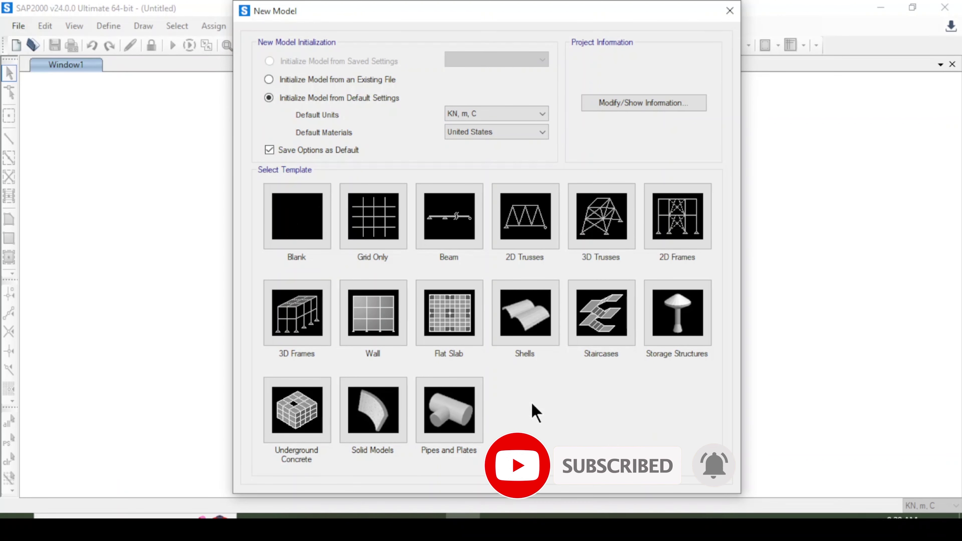
{"action": "left_click", "coordinate": [295, 323]}
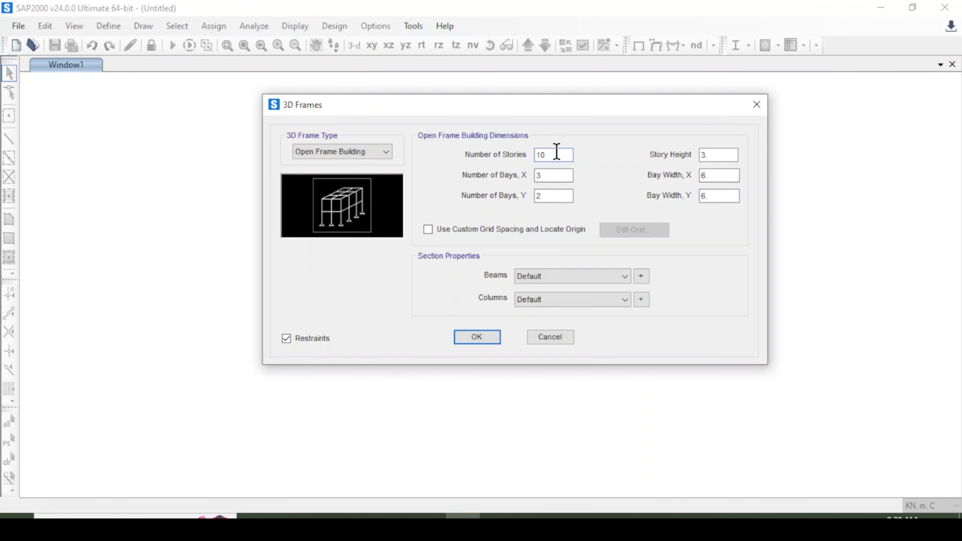
{"action": "left_click_drag", "start_coordinate": [556, 152], "coordinate": [529, 155]}
{"action": "left_click_drag", "start_coordinate": [555, 174], "coordinate": [532, 171]}
{"action": "type", "text": "5"}
{"action": "double_click", "coordinate": [547, 196]}
{"action": "type", "text": "5"}
- Set the frame's bay widths in X and Y to 6 m
{"action": "double_click", "coordinate": [726, 175]}
{"action": "type", "text": "6"}
{"action": "double_click", "coordinate": [726, 195]}
{"action": "type", "text": "6"}
{"action": "key", "text": "Tab"}
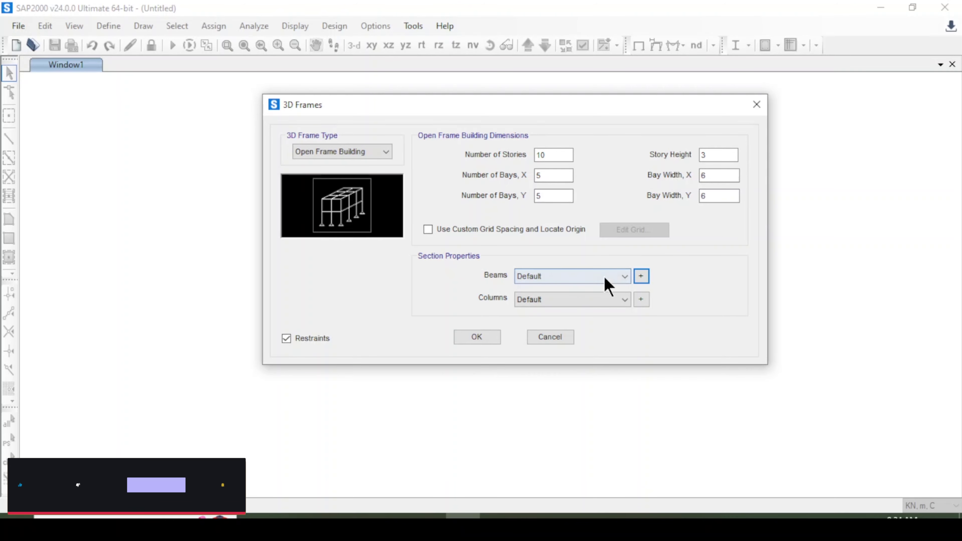
- Add a new steel tube frame section and name it Column
{"action": "left_click", "coordinate": [640, 276]}
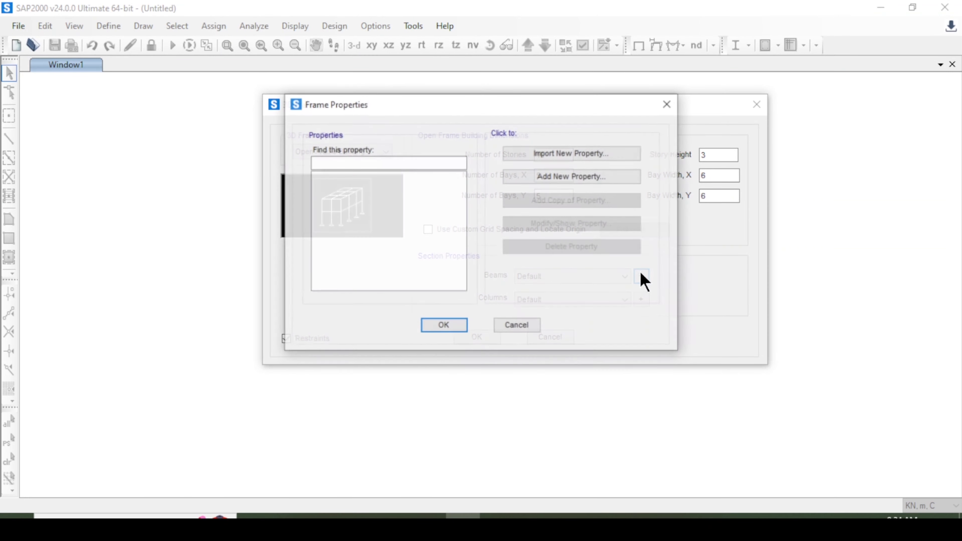
{"action": "left_click", "coordinate": [572, 177]}
{"action": "left_click", "coordinate": [562, 127]}
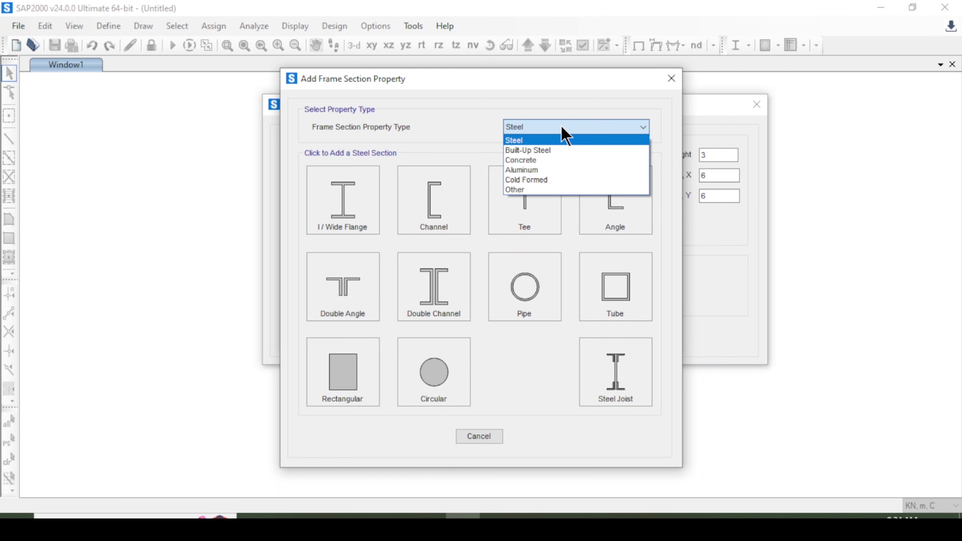
{"action": "left_click", "coordinate": [550, 139]}
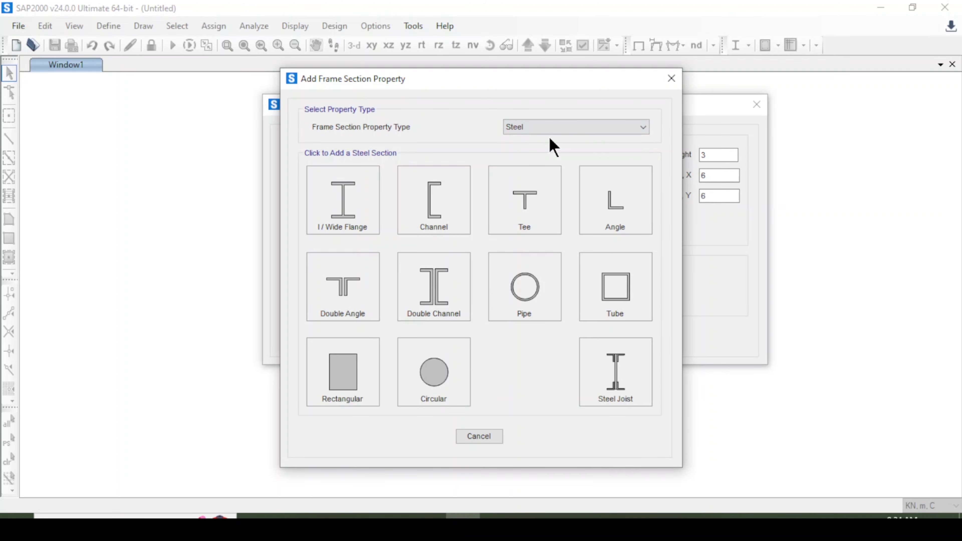
{"action": "left_click", "coordinate": [616, 290]}
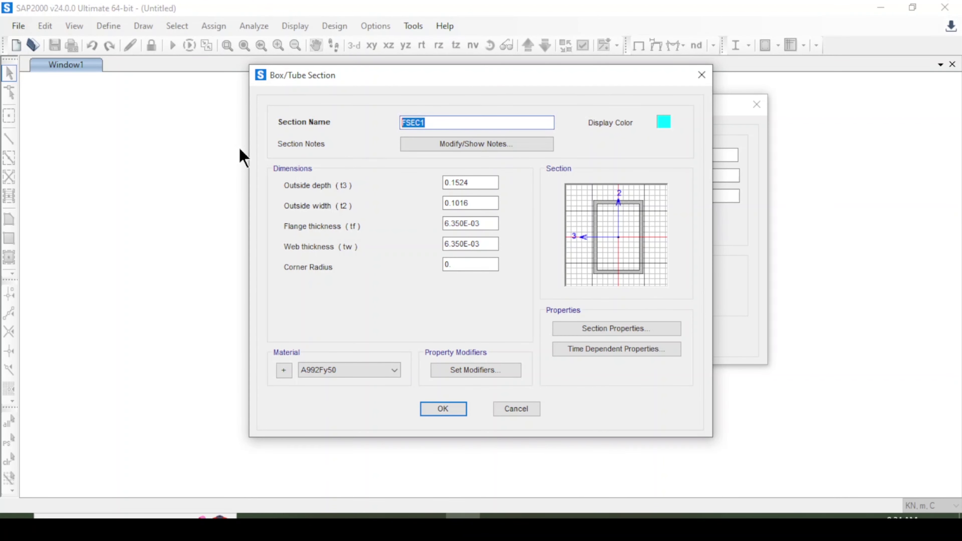
{"action": "type", "text": "Column"}
- Give the Column section 0.5 m outside depth and width with 0.02 m flange and web thickness, and accept it
{"action": "left_click_drag", "start_coordinate": [487, 181], "coordinate": [400, 179]}
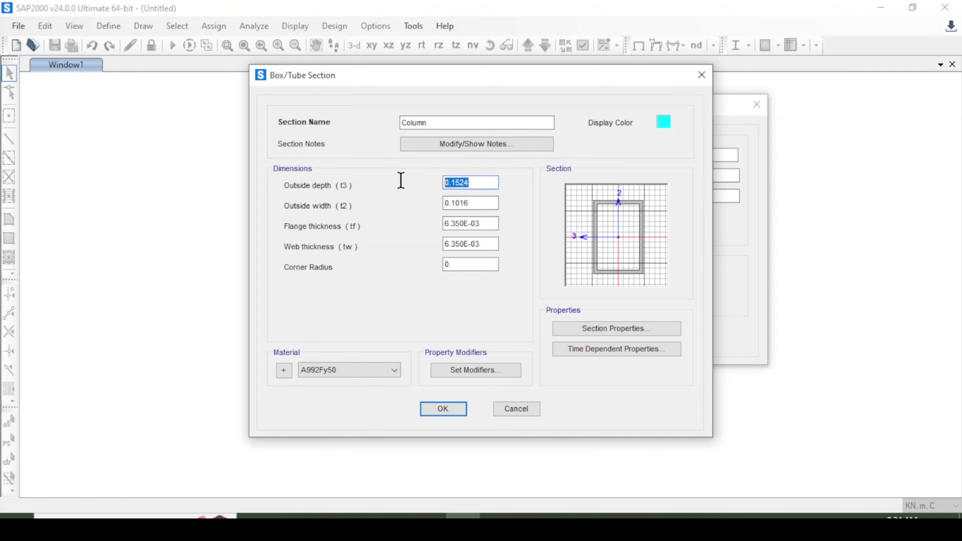
{"action": "type", "text": "0."}
{"action": "double_click", "coordinate": [460, 205]}
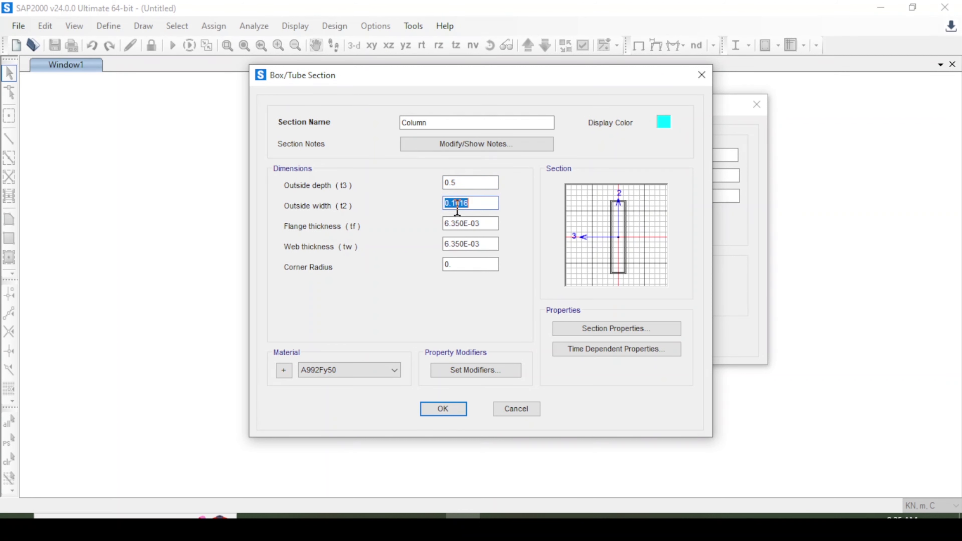
{"action": "type", "text": "0.5"}
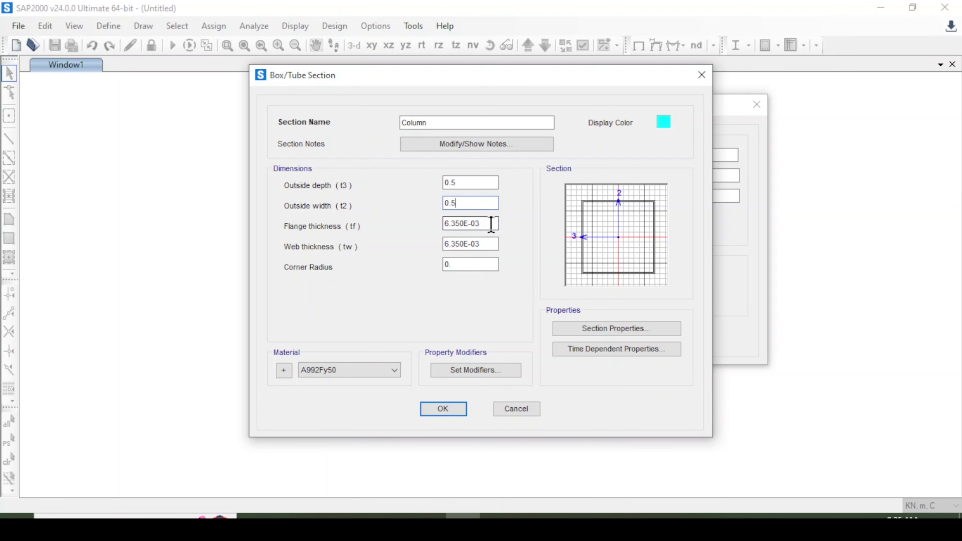
{"action": "left_click_drag", "start_coordinate": [491, 223], "coordinate": [426, 227]}
{"action": "type", "text": "0.02"}
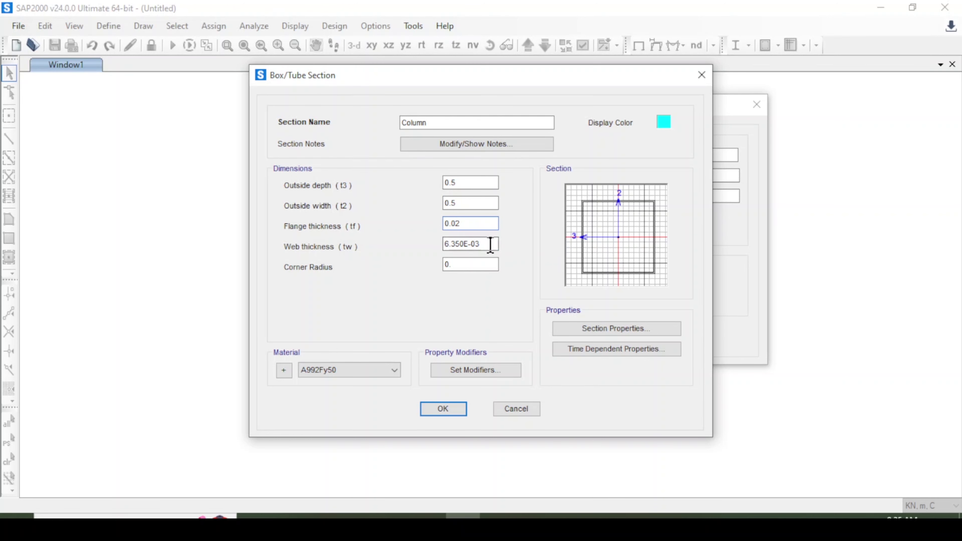
{"action": "left_click_drag", "start_coordinate": [490, 245], "coordinate": [423, 247]}
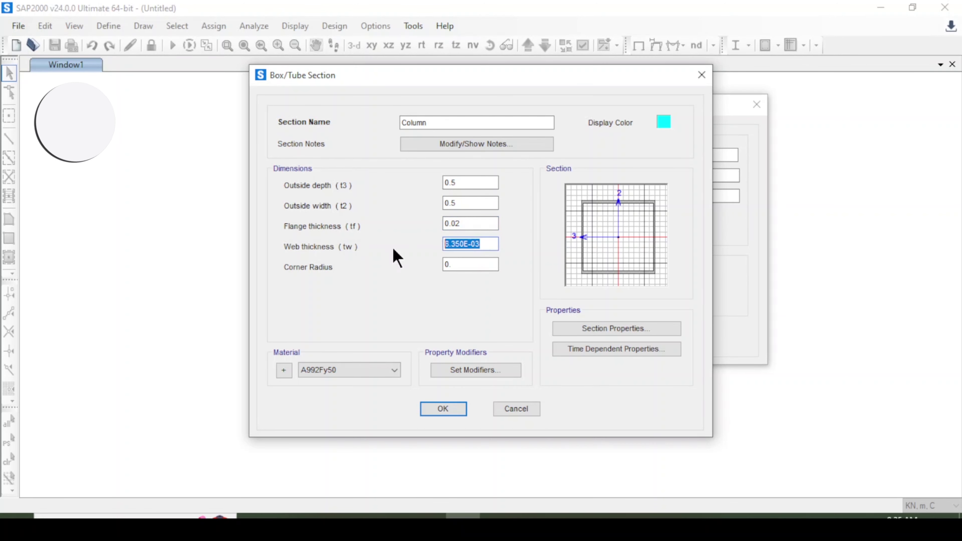
{"action": "type", "text": "0.0"}
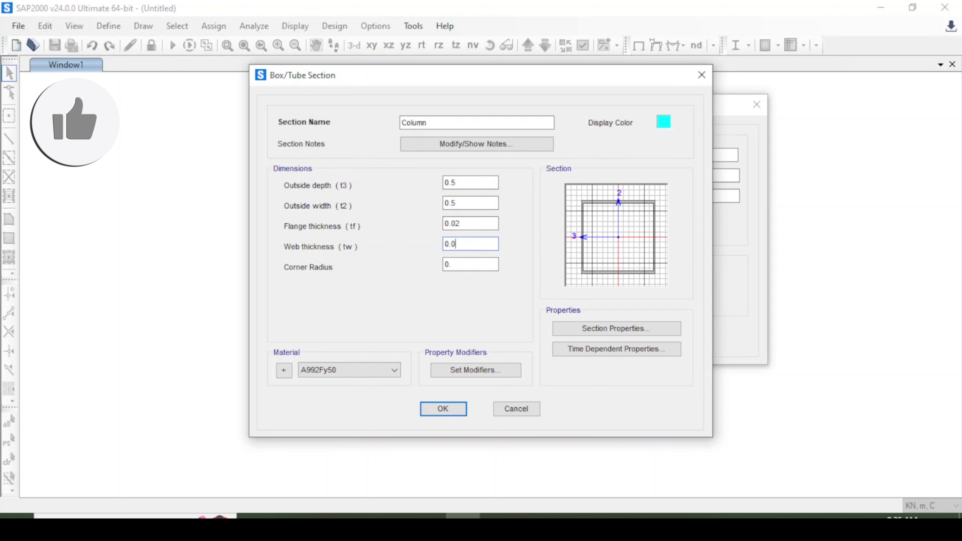
{"action": "type", "text": "2"}
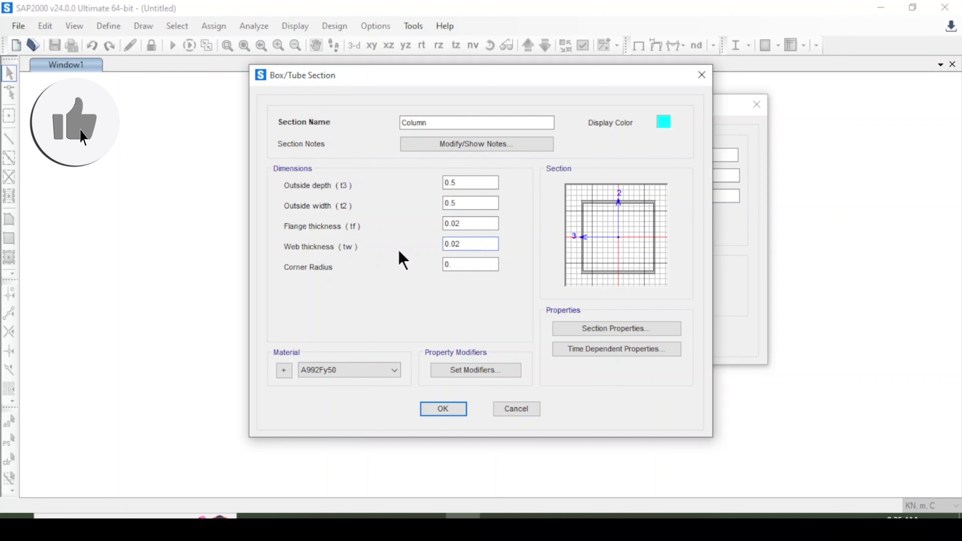
{"action": "left_click", "coordinate": [483, 264]}
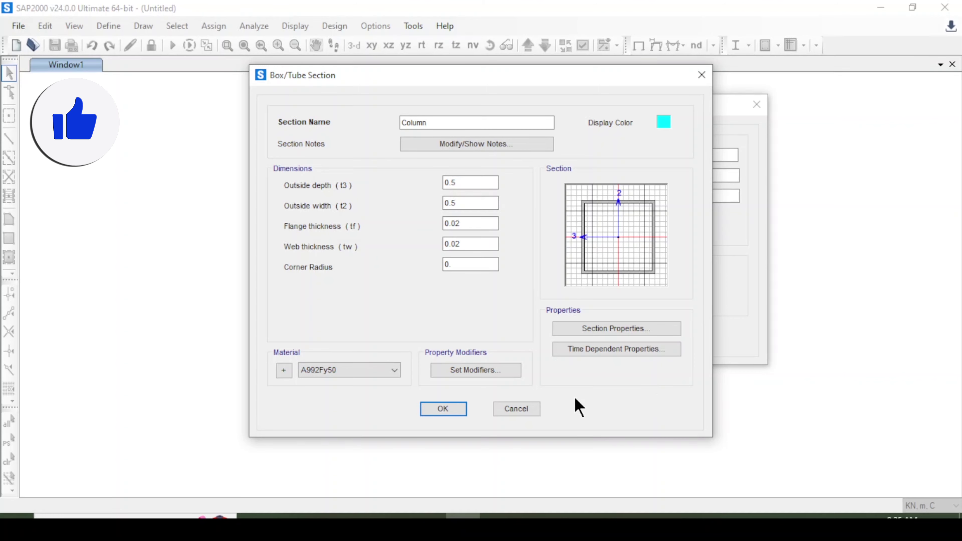
{"action": "left_click", "coordinate": [447, 409]}
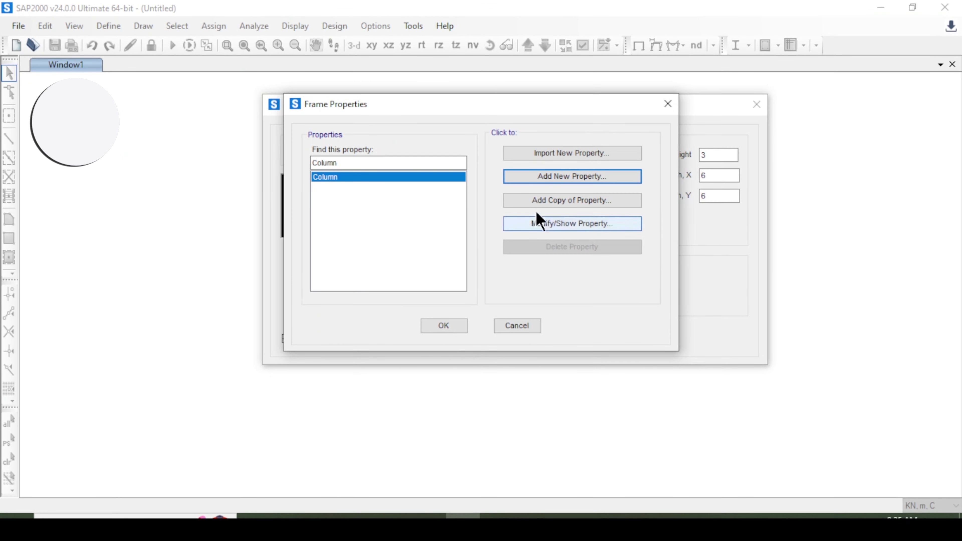
- Add a new steel I/Wide Flange frame section and name it Beam
{"action": "left_click", "coordinate": [549, 181]}
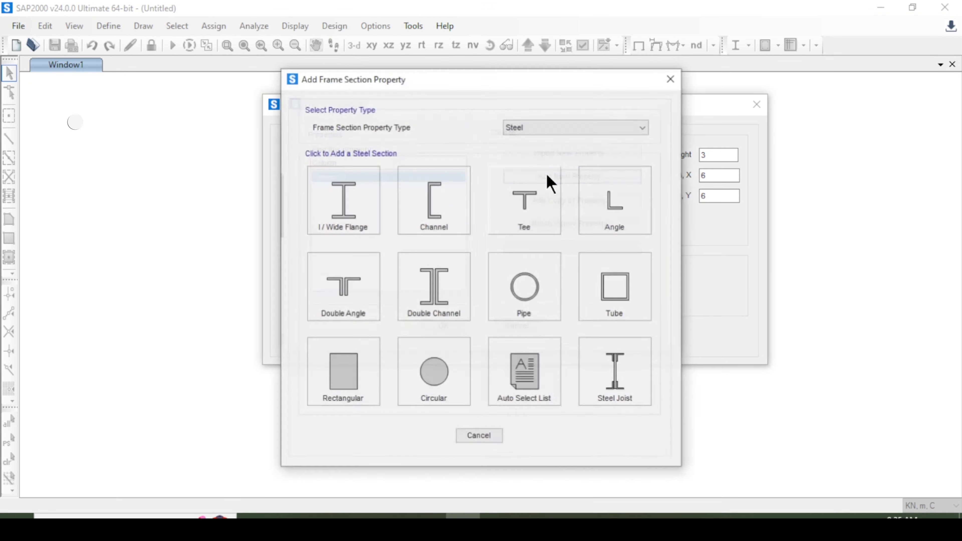
{"action": "left_click", "coordinate": [560, 128]}
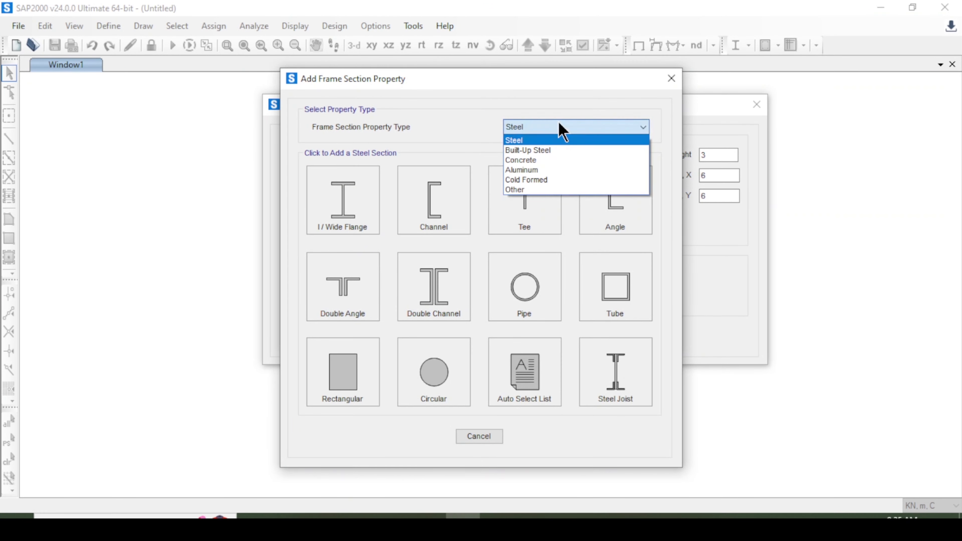
{"action": "left_click", "coordinate": [553, 141]}
{"action": "left_click", "coordinate": [328, 214]}
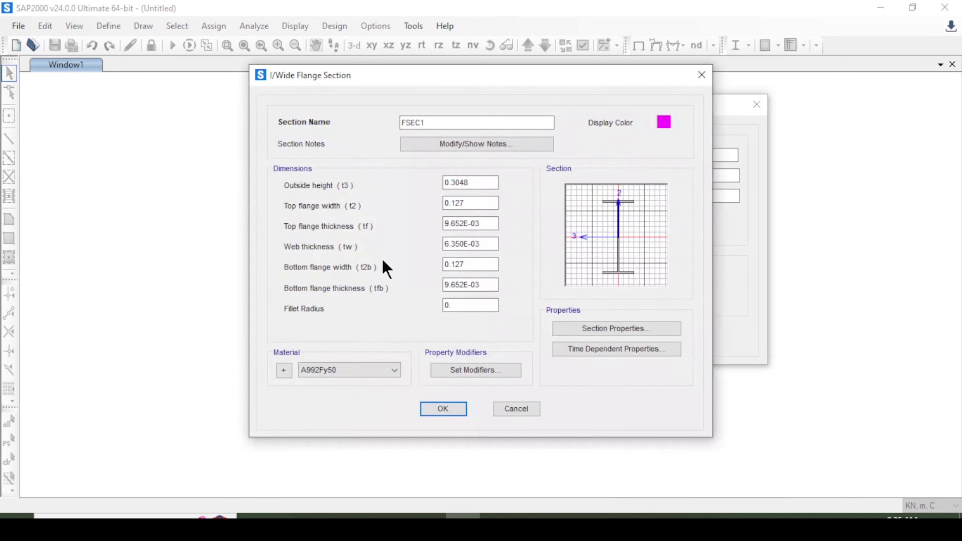
{"action": "double_click", "coordinate": [413, 122]}
{"action": "type", "text": "Beam"}
- Set the Beam section's outside height to 0.6 m, top flange width to 0.5 m and top flange thickness to 0.02 m
{"action": "double_click", "coordinate": [473, 182]}
{"action": "type", "text": "0.6"}
{"action": "key", "text": "Tab"}
{"action": "key", "text": "shift+Tab"}
{"action": "double_click", "coordinate": [479, 204]}
{"action": "type", "text": "0.5"}
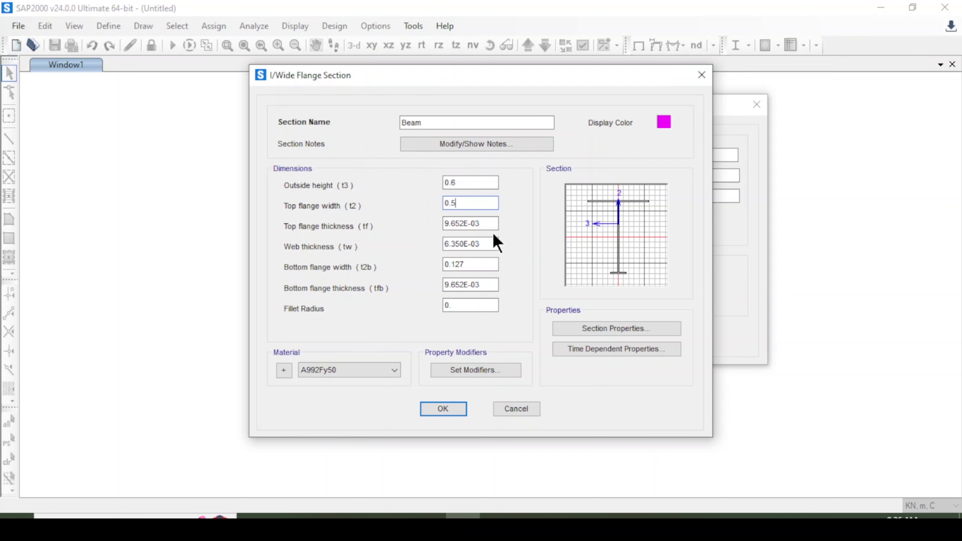
{"action": "double_click", "coordinate": [484, 224]}
{"action": "type", "text": "0.02"}
{"action": "key", "text": "Tab"}
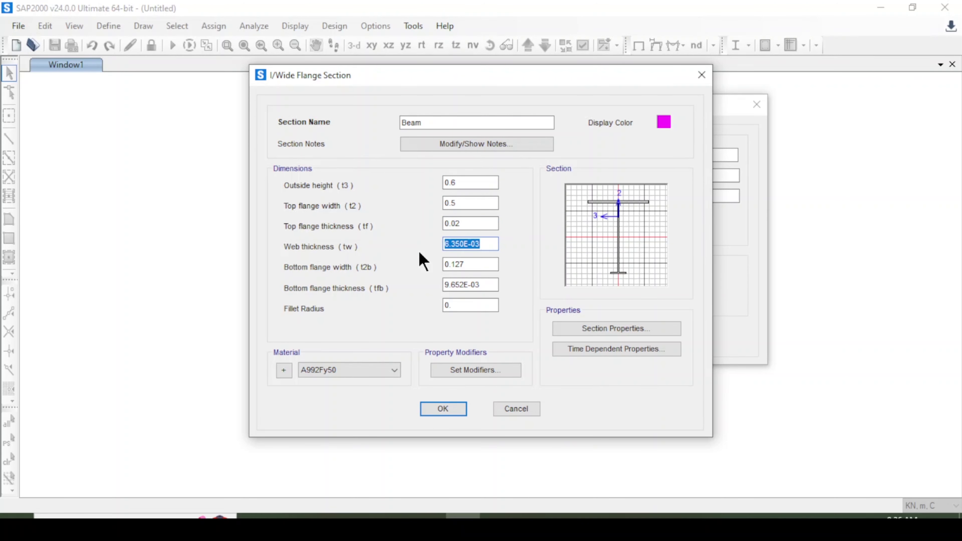
- Set the Beam section's web thickness to 0.015 m, bottom flange width to 0.5 m and bottom flange thickness to 0.02 m, and accept it
{"action": "type", "text": "0.015"}
{"action": "key", "text": "Tab"}
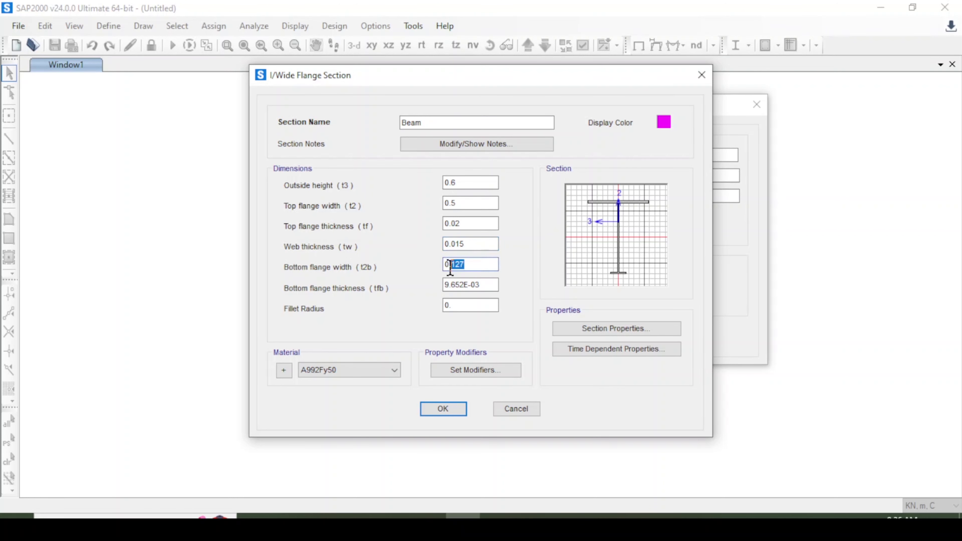
{"action": "type", "text": "0.5"}
{"action": "left_click", "coordinate": [475, 283]}
{"action": "left_click_drag", "start_coordinate": [494, 281], "coordinate": [398, 293]}
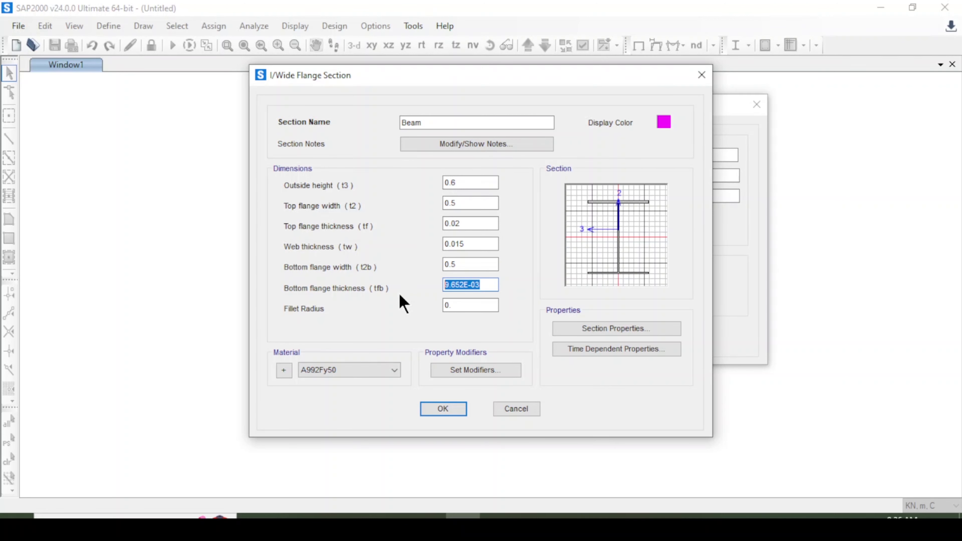
{"action": "type", "text": "0.02"}
{"action": "left_click", "coordinate": [470, 263]}
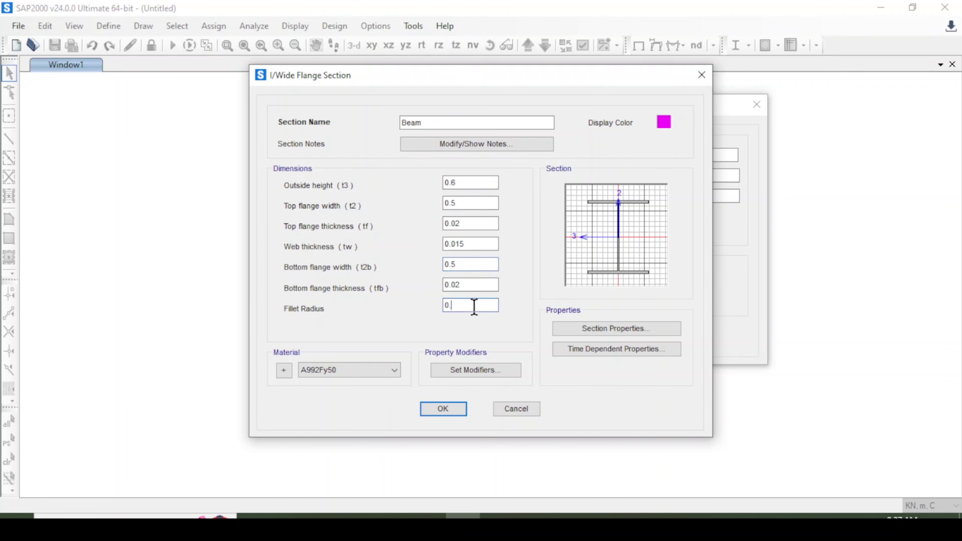
{"action": "left_click_drag", "start_coordinate": [476, 306], "coordinate": [445, 307]}
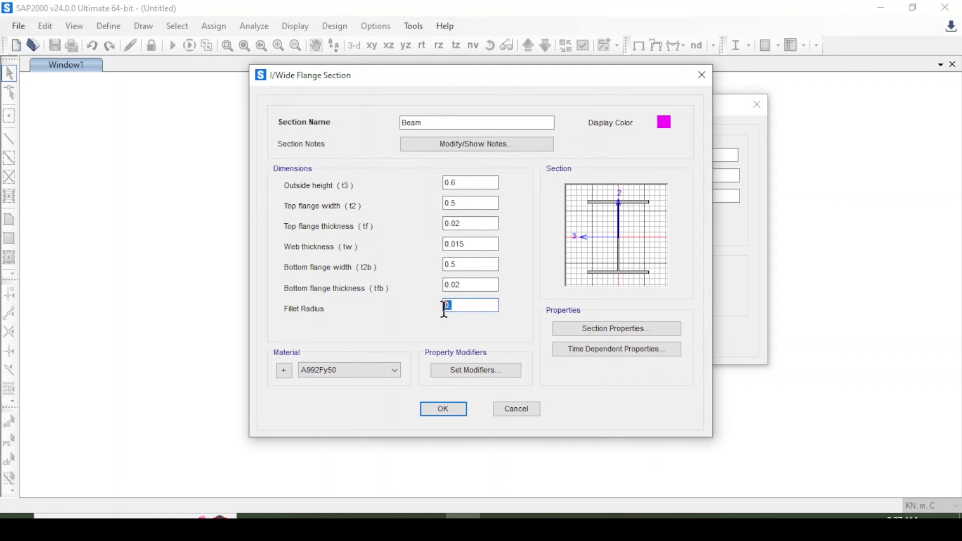
{"action": "left_click", "coordinate": [443, 408]}
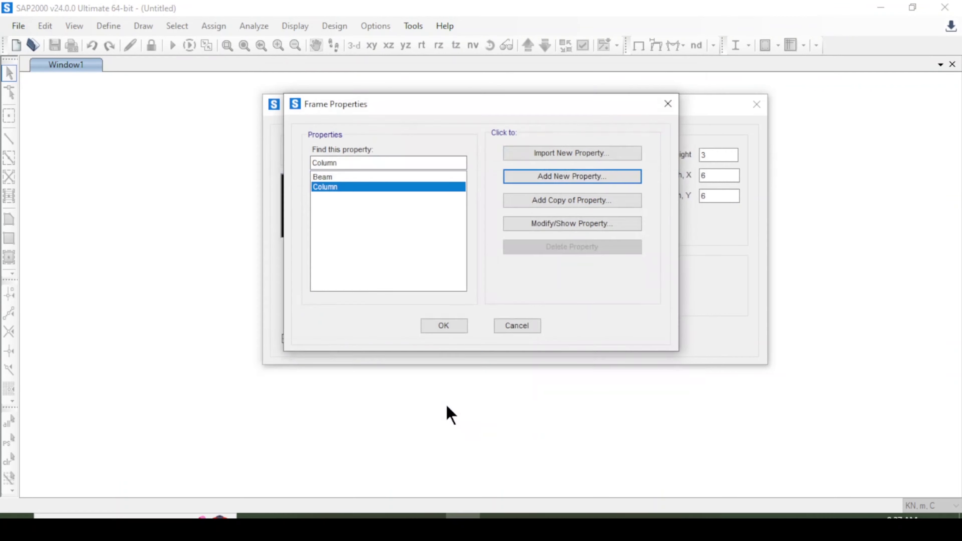
- Assign the Beam section to the beams and the Column section to the columns, and generate the 3D frame
{"action": "left_click", "coordinate": [362, 176]}
{"action": "left_click", "coordinate": [360, 186]}
{"action": "left_click", "coordinate": [462, 332]}
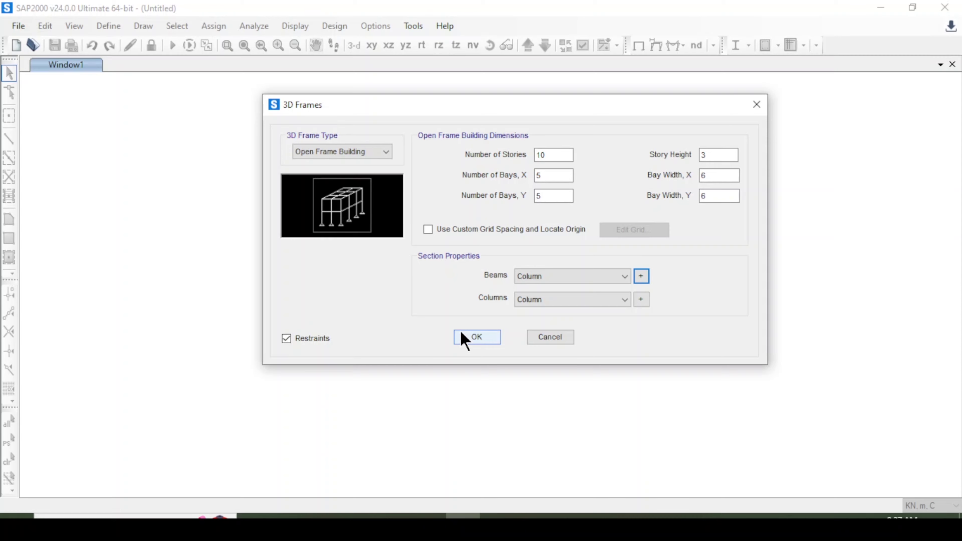
{"action": "left_click", "coordinate": [568, 276]}
{"action": "left_click", "coordinate": [560, 298]}
{"action": "left_click", "coordinate": [568, 299]}
{"action": "left_click", "coordinate": [551, 311]}
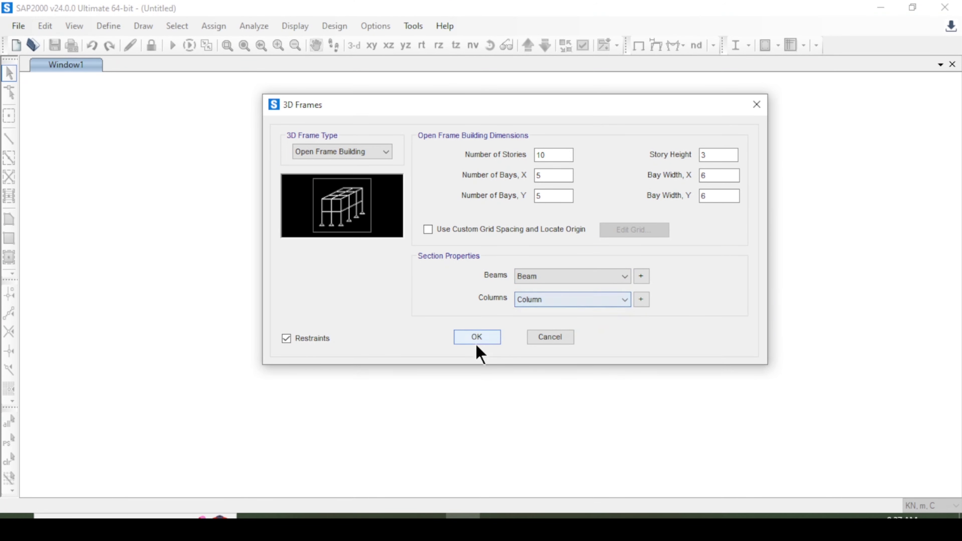
{"action": "left_click", "coordinate": [475, 338]}
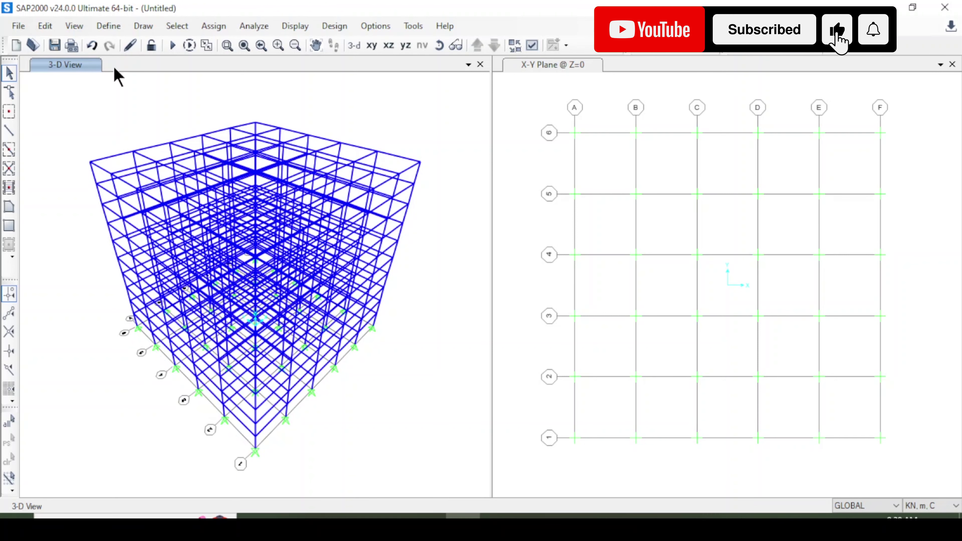
- Open the MODEL modal load case for editing and set its type of modes to Eigen Vectors
{"action": "left_click", "coordinate": [104, 27]}
{"action": "left_click", "coordinate": [107, 27]}
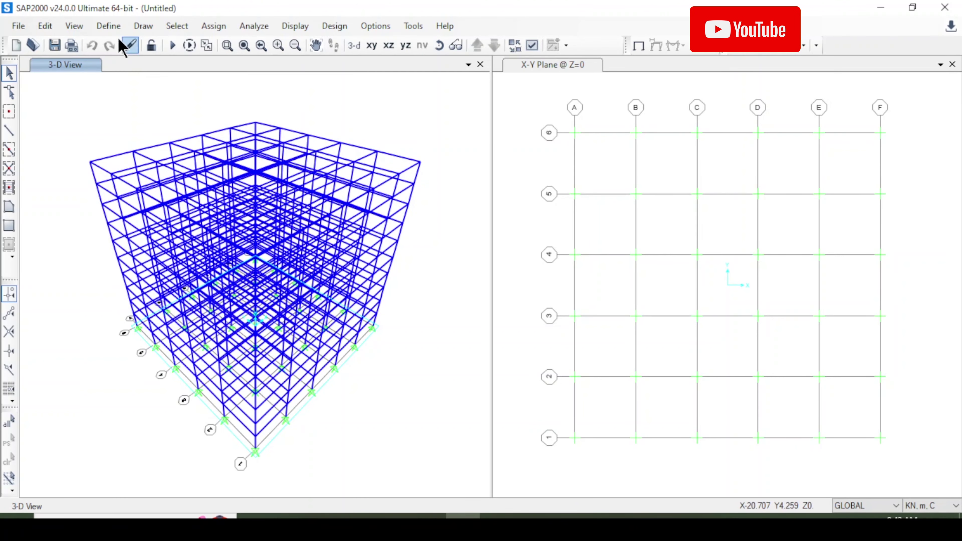
{"action": "left_click", "coordinate": [108, 29]}
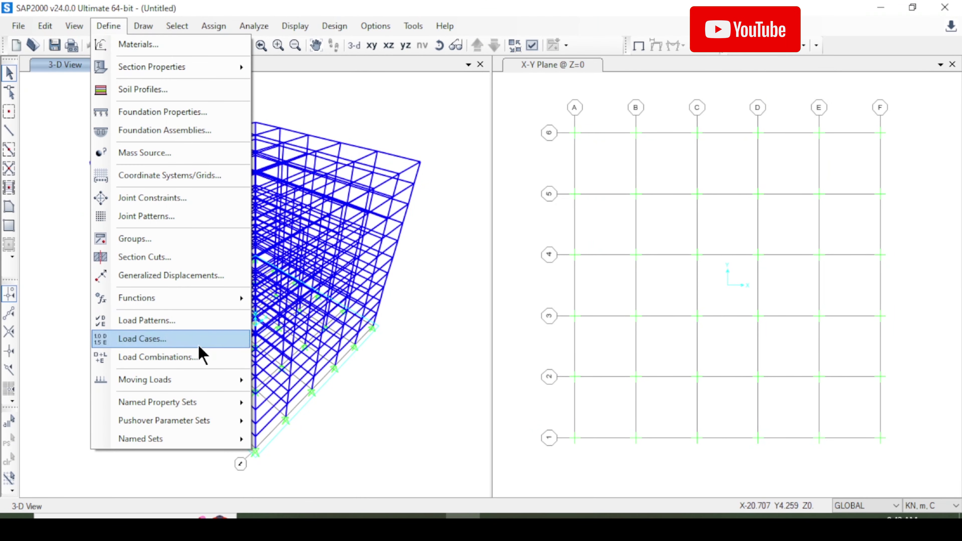
{"action": "left_click", "coordinate": [213, 343]}
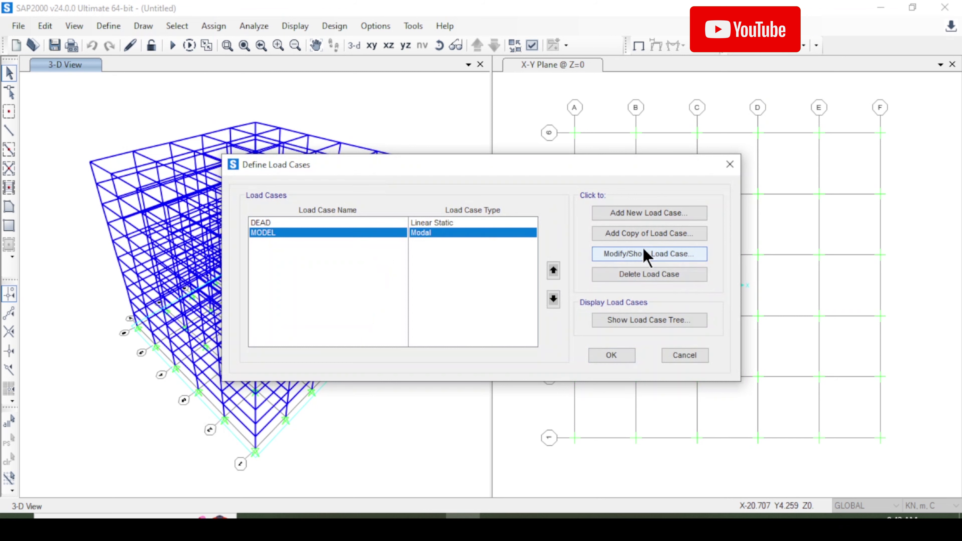
{"action": "left_click", "coordinate": [636, 260]}
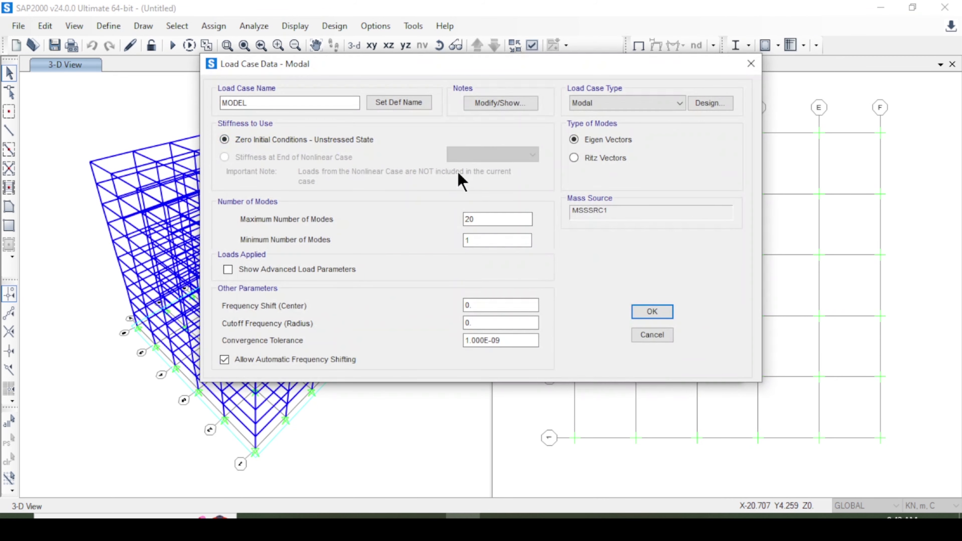
{"action": "left_click", "coordinate": [599, 158]}
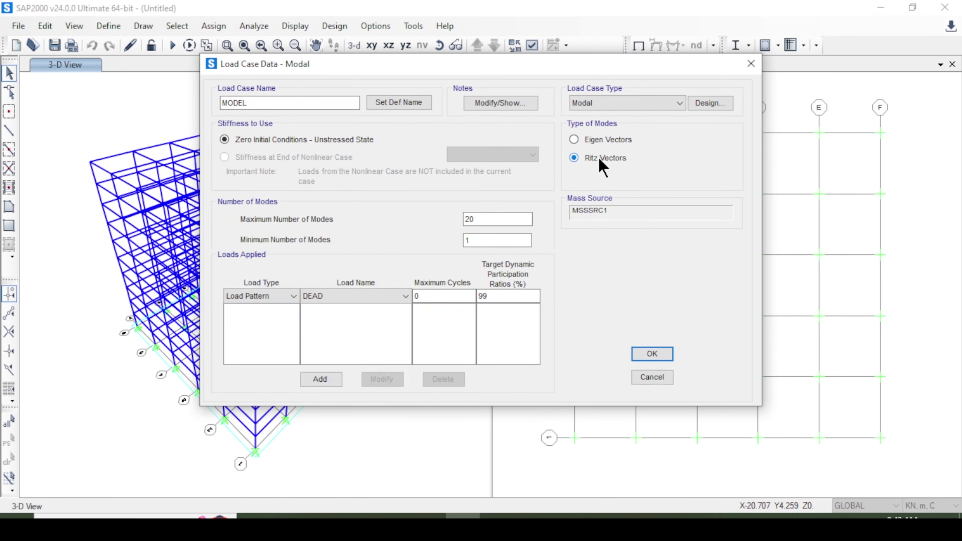
{"action": "left_click", "coordinate": [606, 144]}
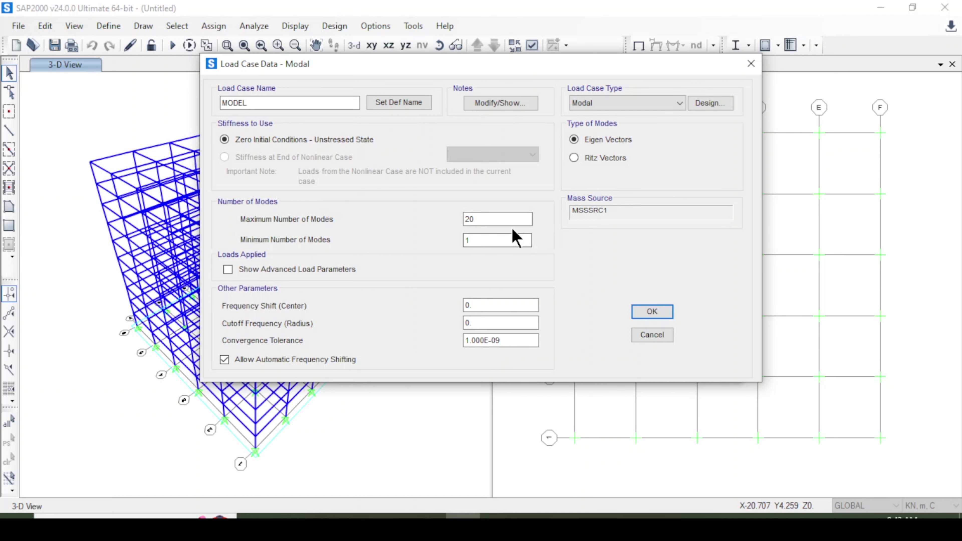
- Show the modal case's advanced load parameters and add an Accel load in the UX direction
{"action": "double_click", "coordinate": [498, 219]}
{"action": "double_click", "coordinate": [467, 241]}
{"action": "left_click", "coordinate": [301, 269]}
{"action": "left_click_drag", "start_coordinate": [402, 71], "coordinate": [364, 23]}
{"action": "left_click", "coordinate": [233, 244]}
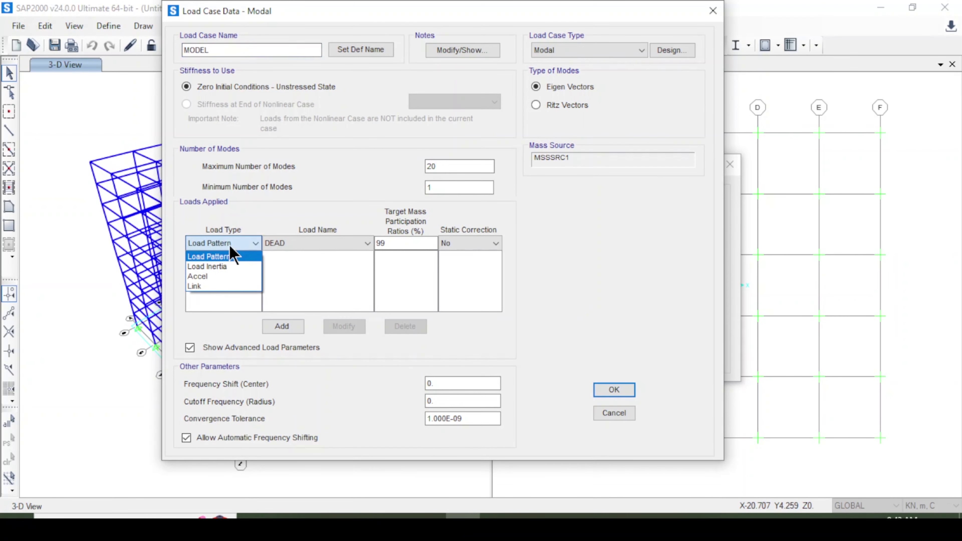
{"action": "left_click", "coordinate": [224, 277]}
{"action": "left_click", "coordinate": [316, 243]}
{"action": "left_click", "coordinate": [317, 243]}
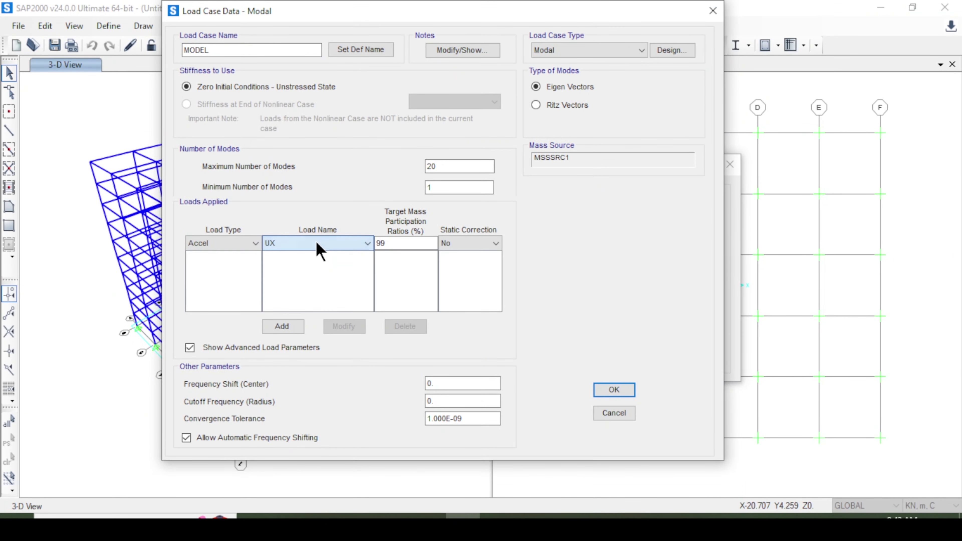
{"action": "left_click", "coordinate": [271, 326]}
- Add an Accel load in the UY direction to the modal case and accept the load case definitions
{"action": "left_click", "coordinate": [231, 244]}
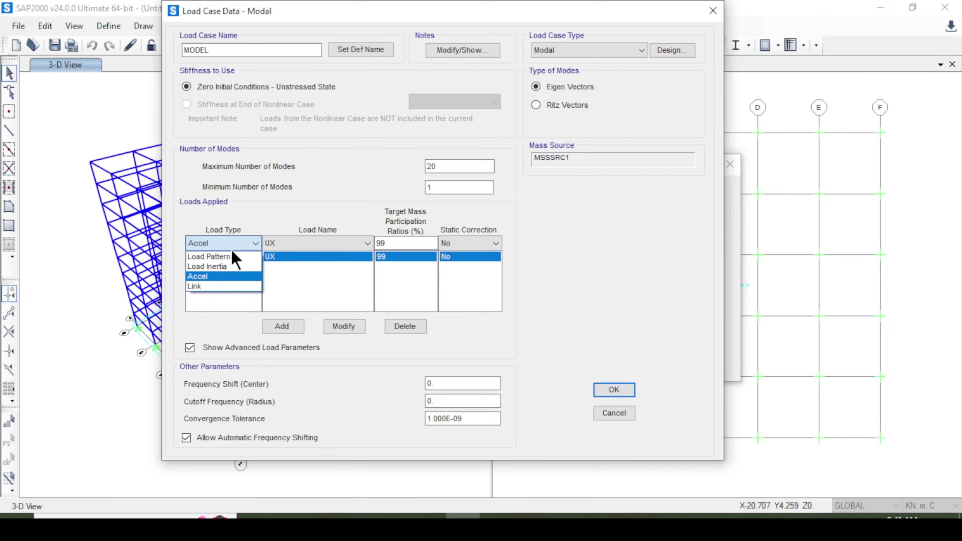
{"action": "left_click", "coordinate": [222, 276]}
{"action": "left_click", "coordinate": [308, 245]}
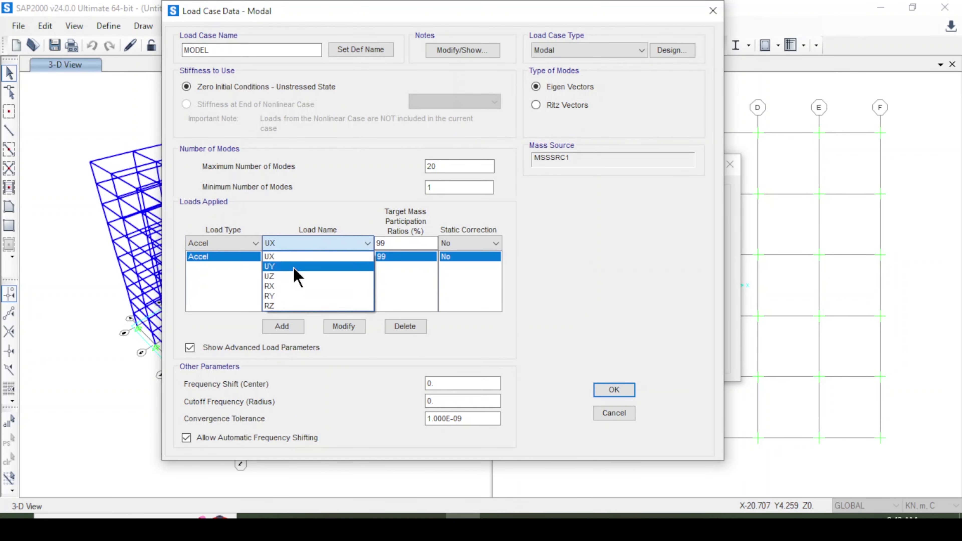
{"action": "left_click", "coordinate": [295, 266]}
{"action": "left_click", "coordinate": [282, 326]}
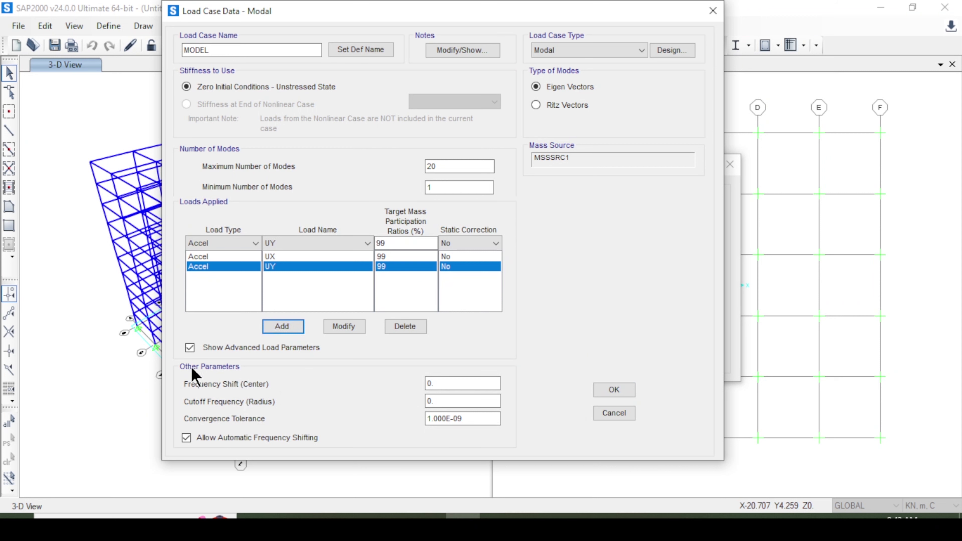
{"action": "left_click", "coordinate": [459, 384]}
{"action": "key", "text": "Tab"}
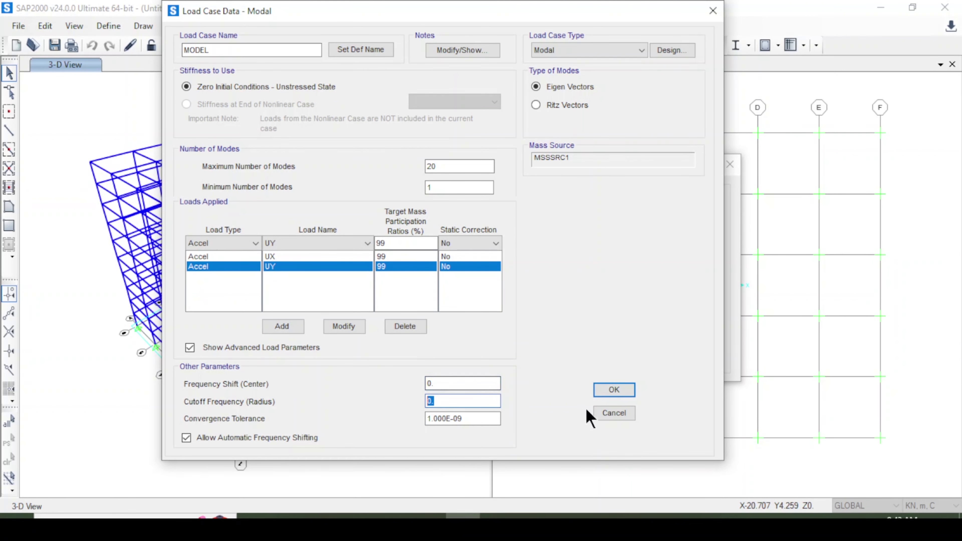
{"action": "left_click", "coordinate": [610, 391]}
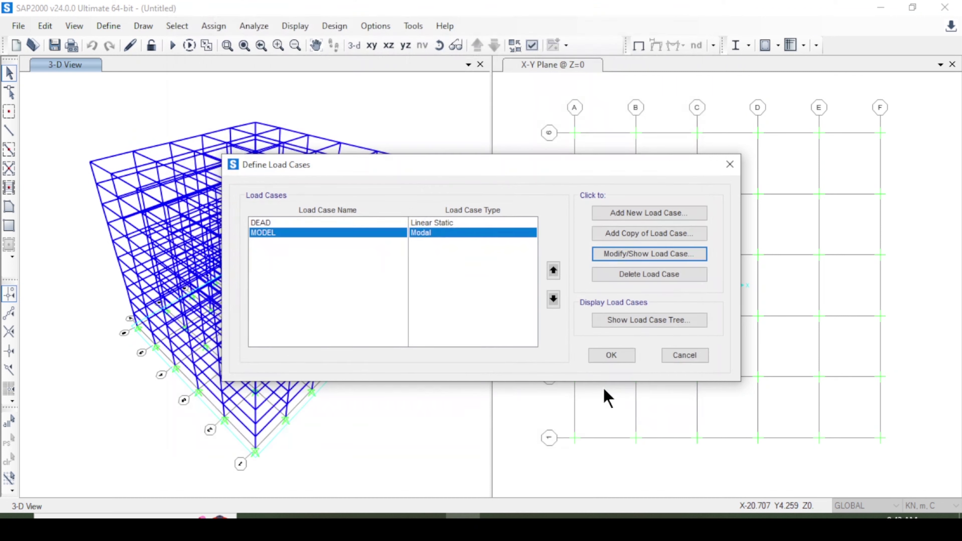
{"action": "left_click", "coordinate": [607, 358]}
- Add a new time history function of type From File and name it THA
{"action": "left_click", "coordinate": [115, 33]}
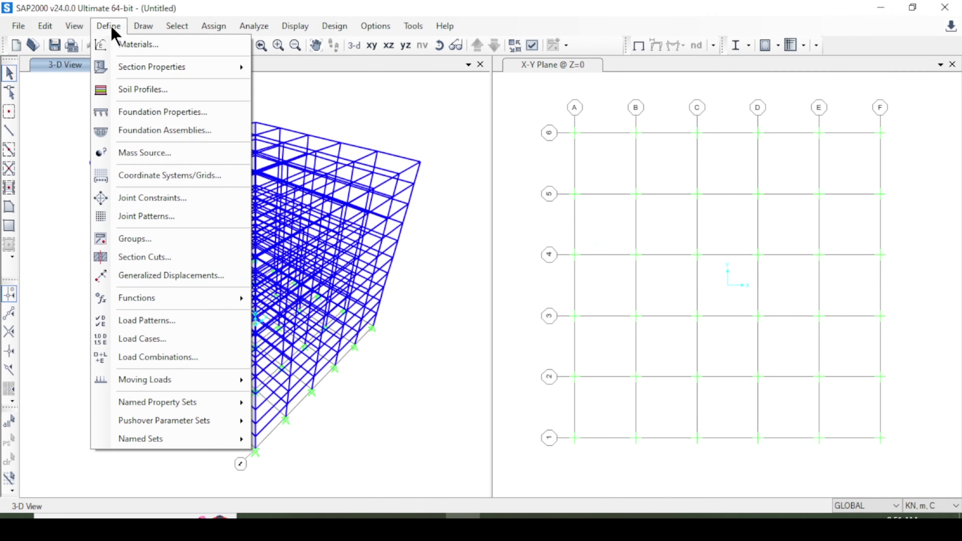
{"action": "mouse_move", "coordinate": [222, 304]}
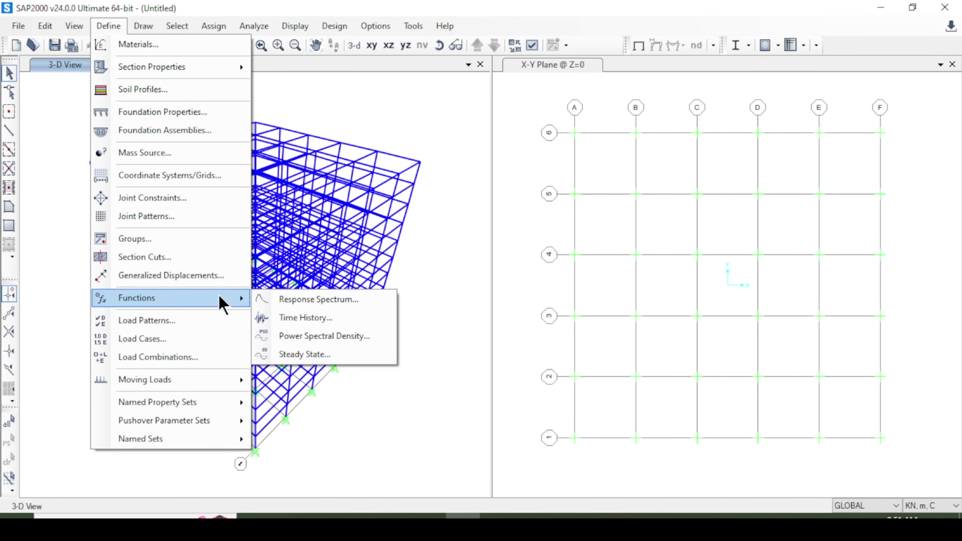
{"action": "left_click", "coordinate": [356, 322]}
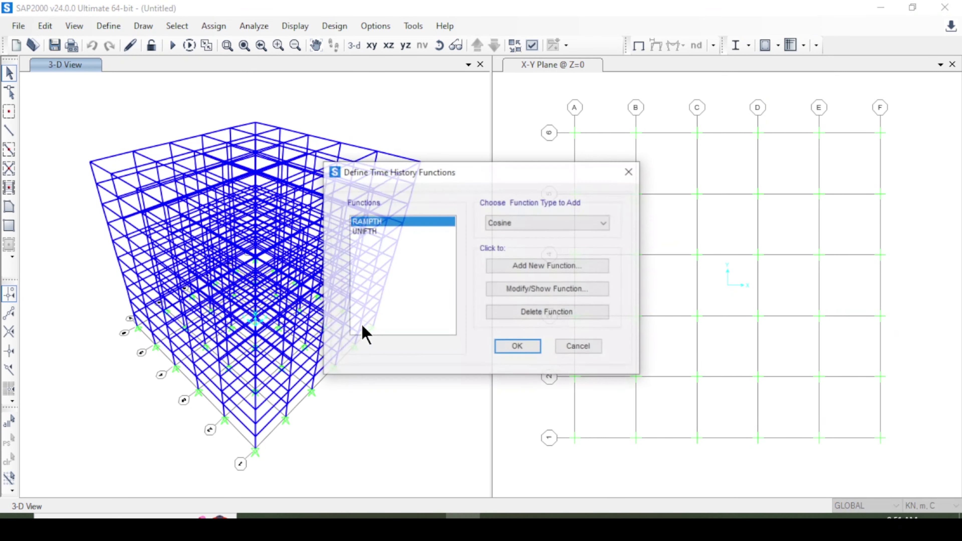
{"action": "left_click", "coordinate": [572, 224]}
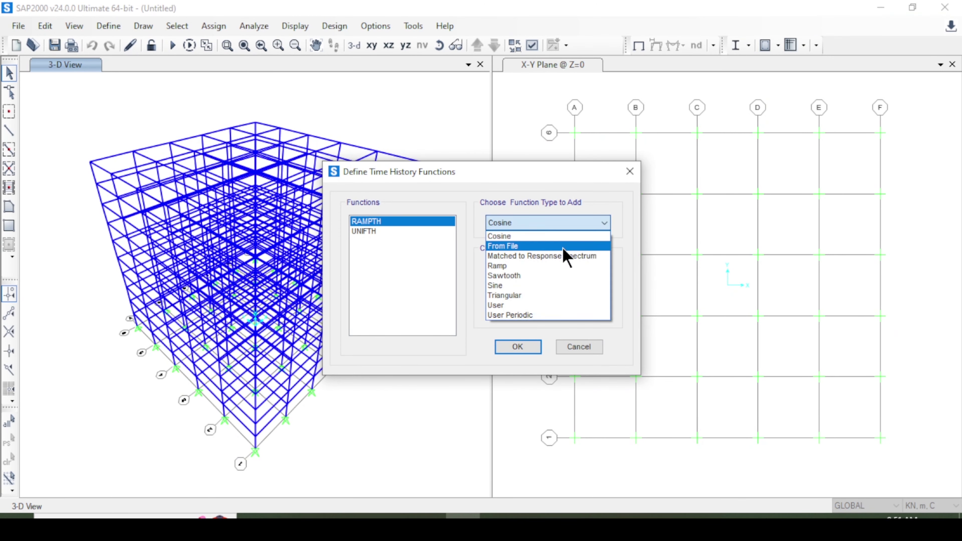
{"action": "left_click", "coordinate": [563, 246]}
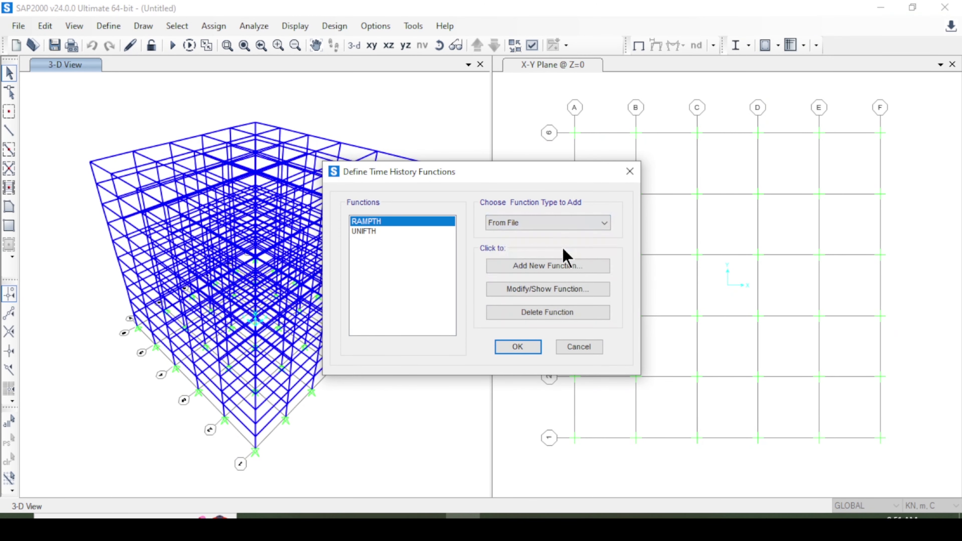
{"action": "left_click", "coordinate": [548, 267]}
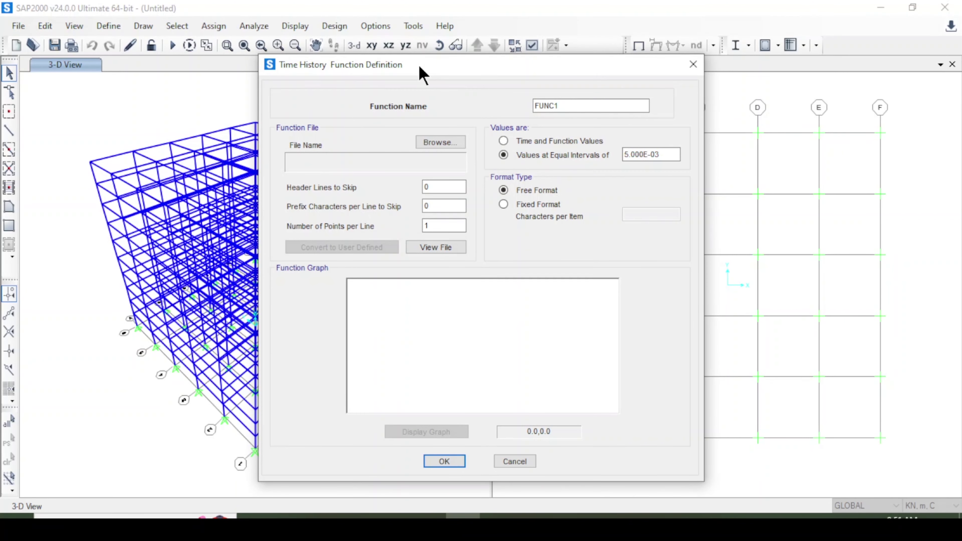
{"action": "left_click_drag", "start_coordinate": [414, 70], "coordinate": [395, 44]}
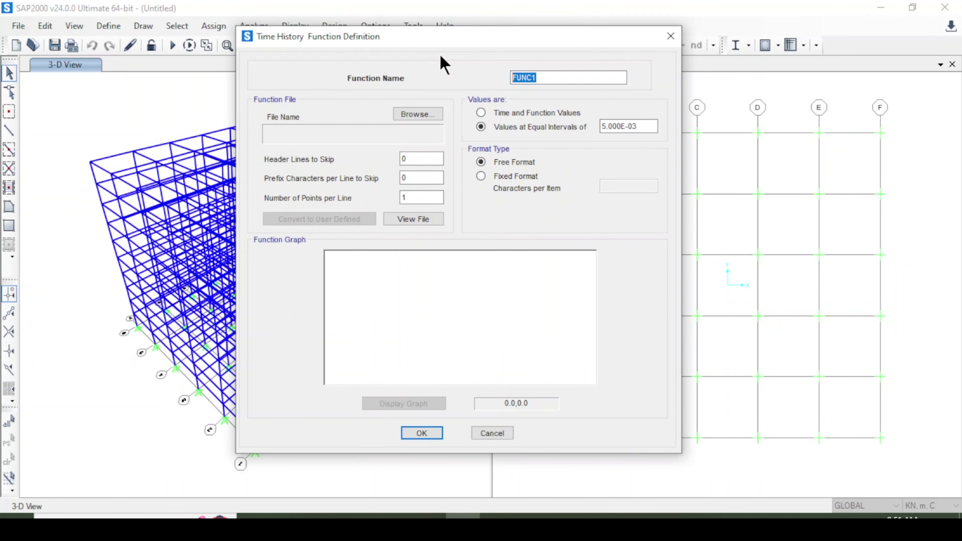
{"action": "type", "text": "th"}
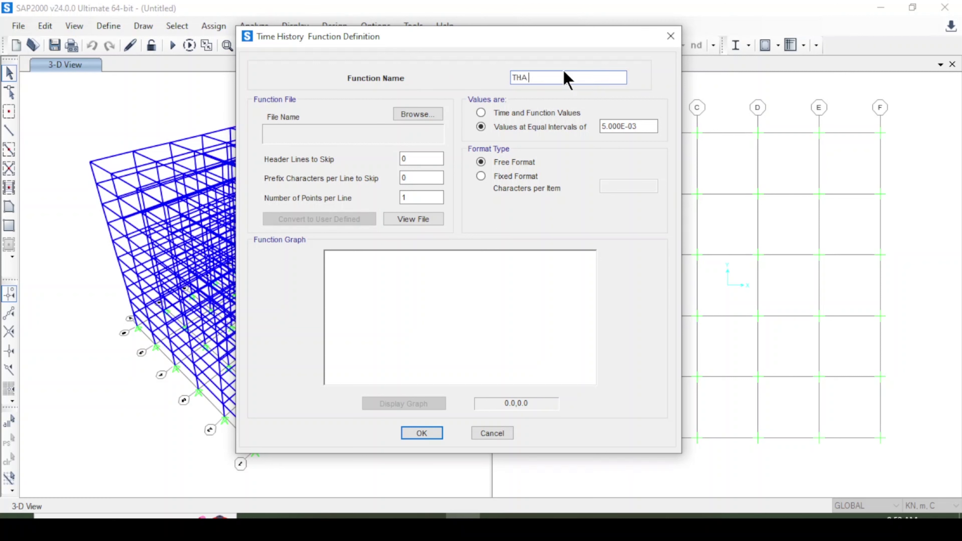
- Load the ITALY_X data file from the STEEL STRUCTURE folder into the THA function
{"action": "left_click", "coordinate": [408, 114]}
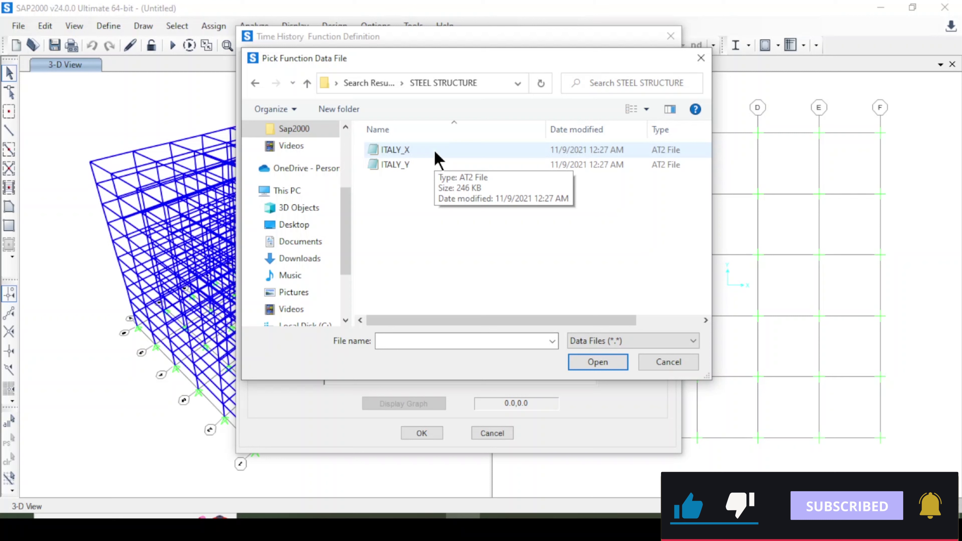
{"action": "left_click", "coordinate": [436, 156]}
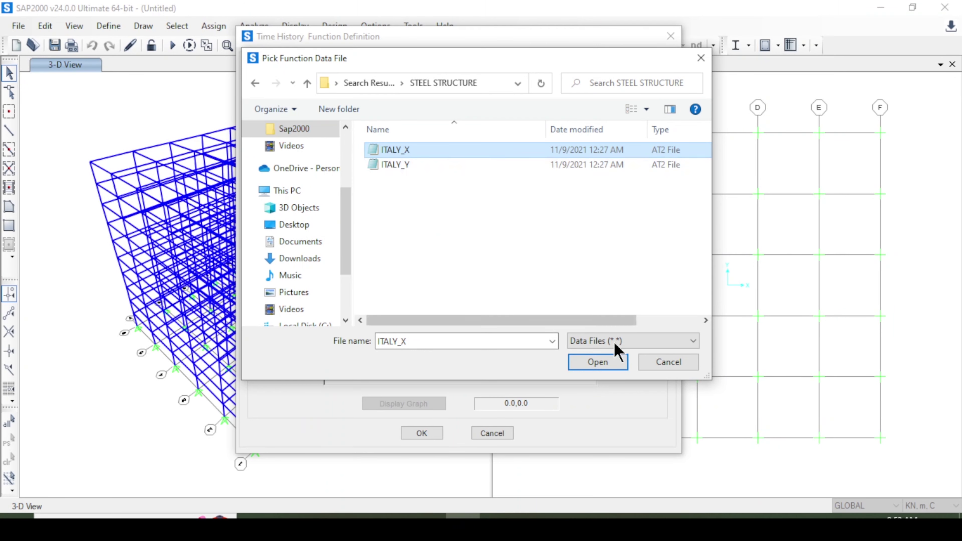
{"action": "left_click", "coordinate": [605, 367]}
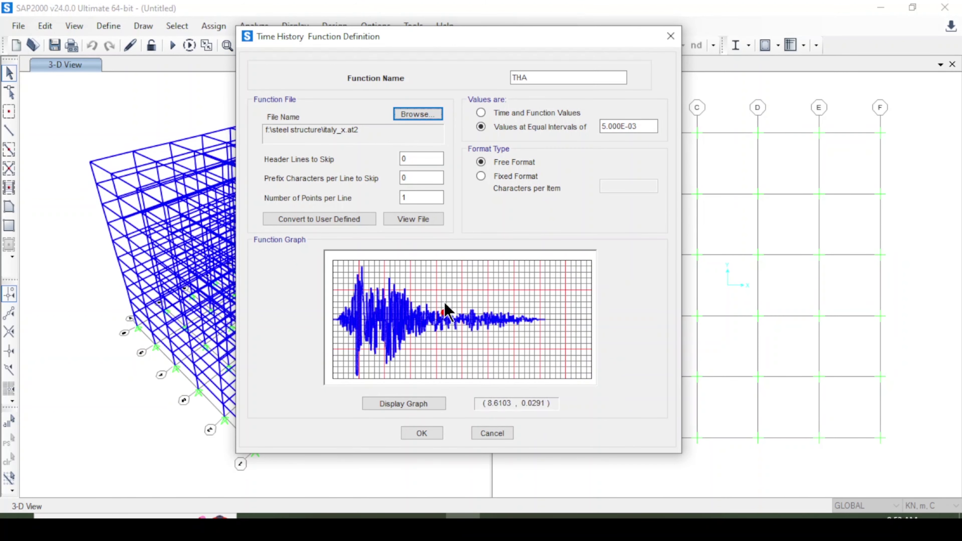
- Inspect the header of the ITALY_X data file and set the header lines to skip to 4
{"action": "left_click", "coordinate": [433, 219]}
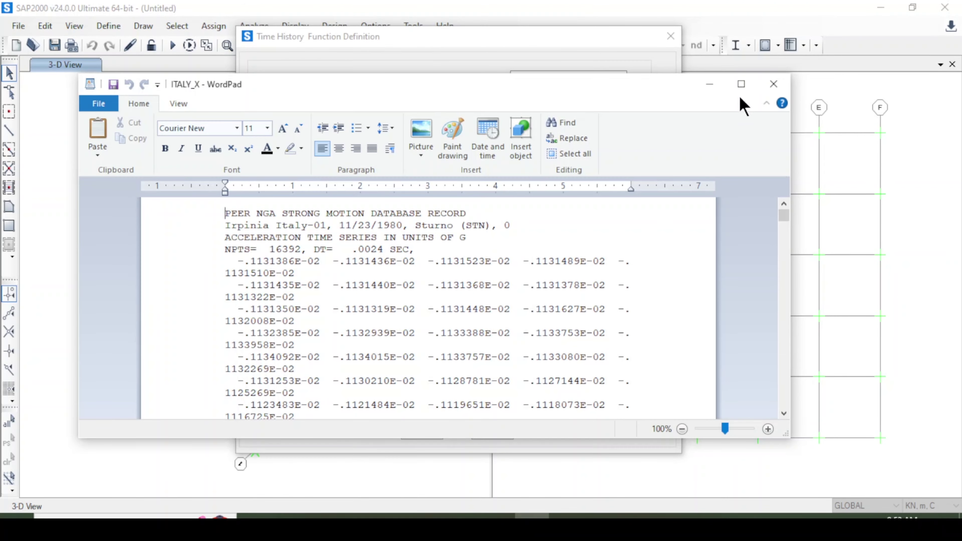
{"action": "left_click", "coordinate": [740, 84]}
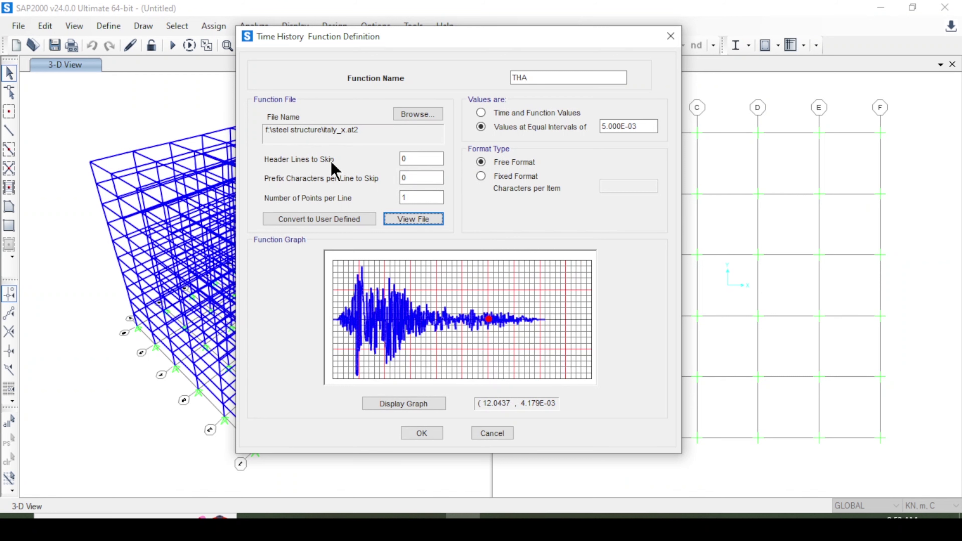
{"action": "left_click", "coordinate": [532, 516]}
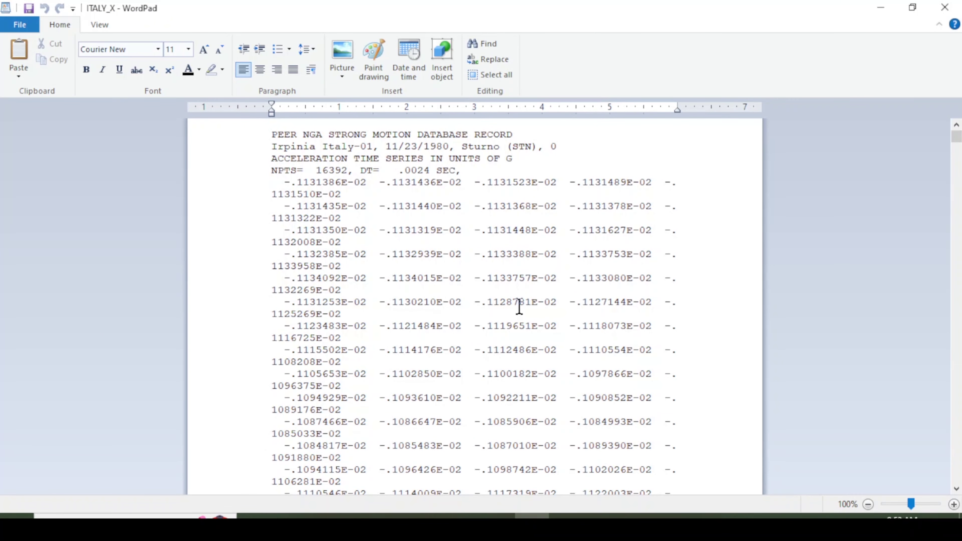
{"action": "left_click", "coordinate": [532, 516]}
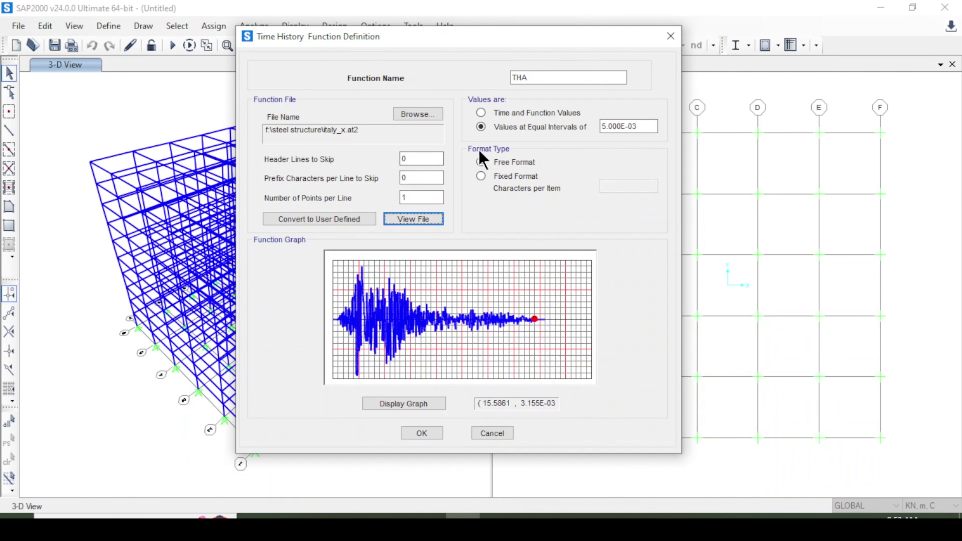
{"action": "left_click", "coordinate": [421, 158]}
{"action": "type", "text": "4"}
- Check the number of values per row in the ITALY_X file and set the points per line to 5
{"action": "left_click", "coordinate": [413, 197]}
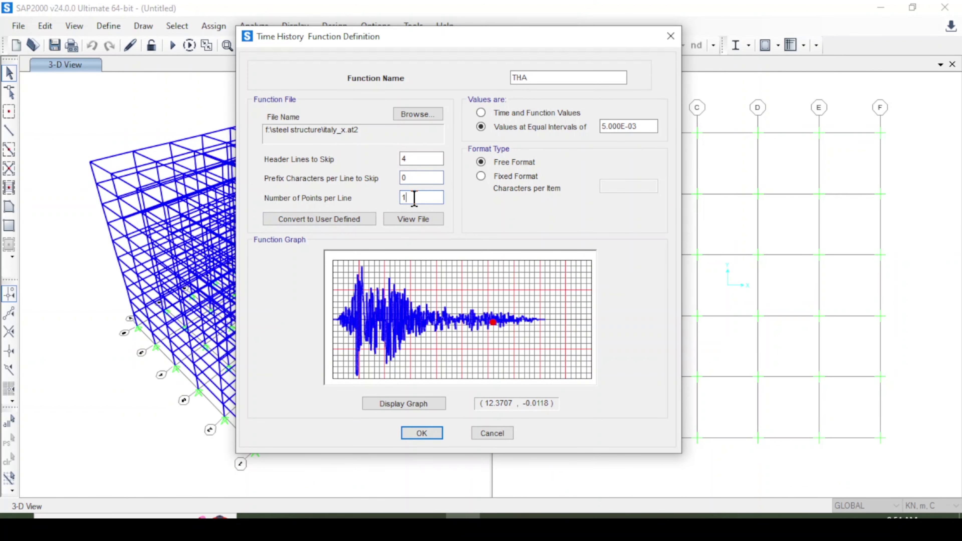
{"action": "left_click", "coordinate": [426, 220]}
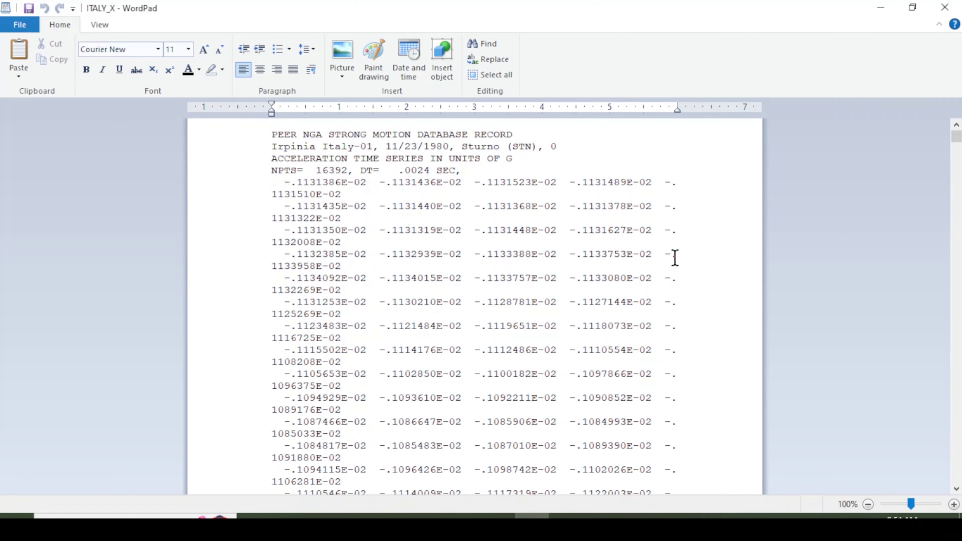
{"action": "key", "text": "alt+F4"}
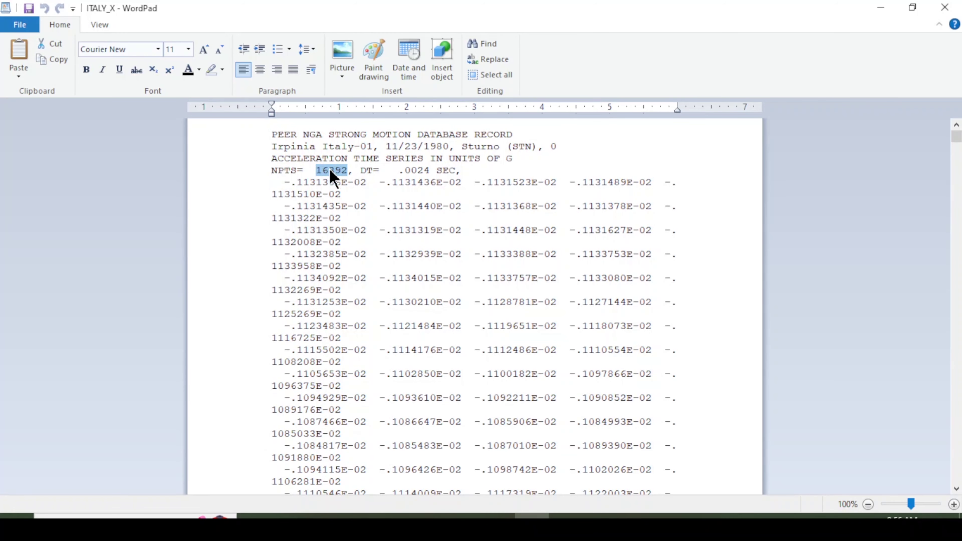
- Look up the time step in the ITALY_X file, set the equal value interval to .0024 and redraw the function graph
{"action": "double_click", "coordinate": [416, 171]}
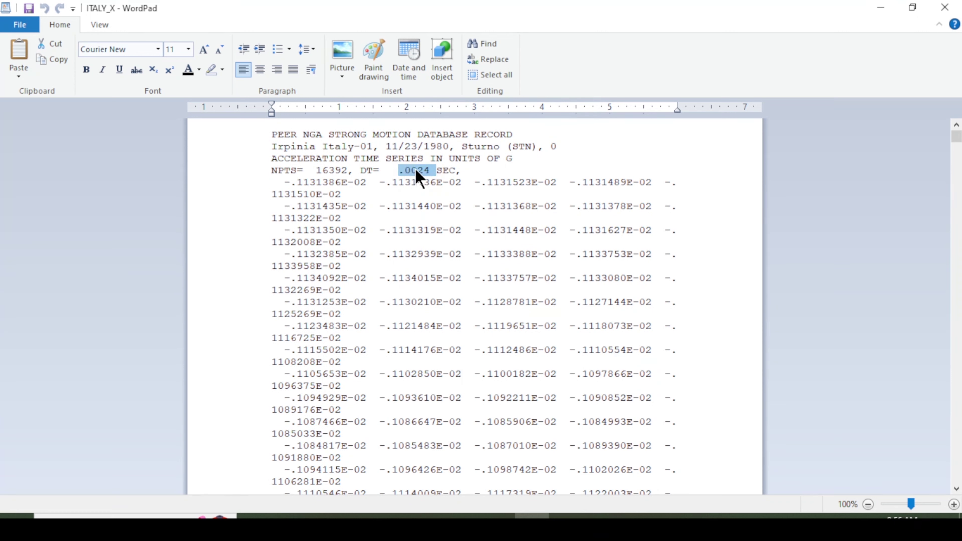
{"action": "left_click_drag", "start_coordinate": [430, 171], "coordinate": [402, 171]}
{"action": "left_click_drag", "start_coordinate": [344, 385], "coordinate": [537, 469]}
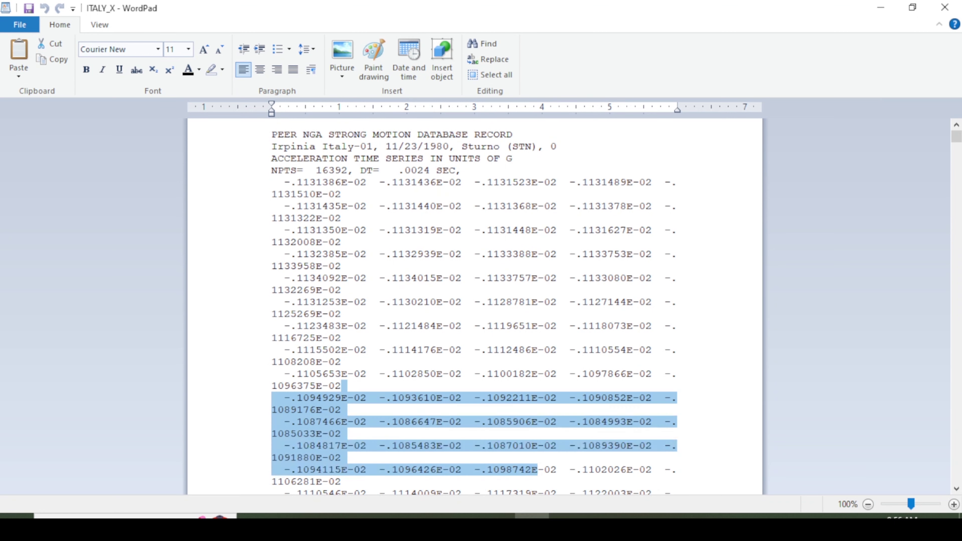
{"action": "key", "text": "alt+Tab"}
{"action": "left_click_drag", "start_coordinate": [645, 126], "coordinate": [527, 129]}
{"action": "type", "text": ".0024"}
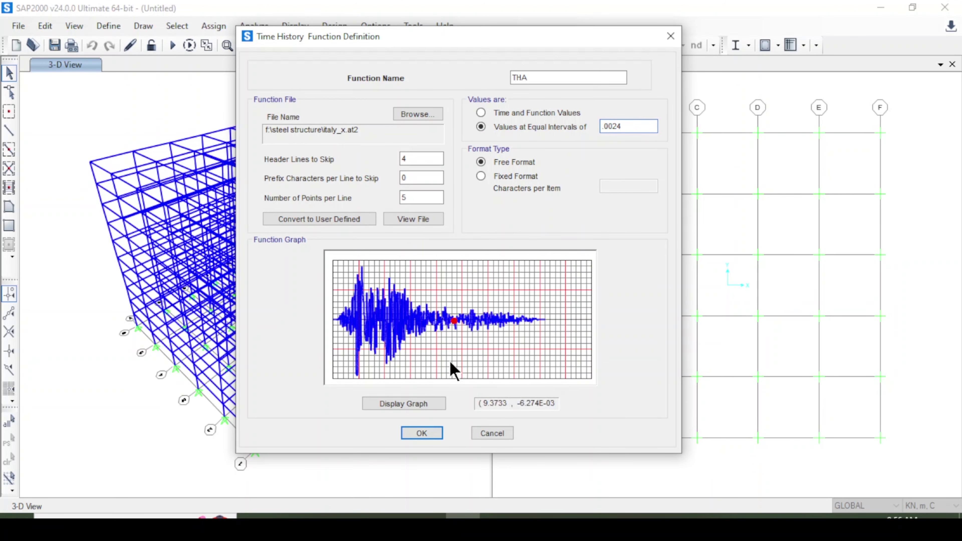
{"action": "left_click", "coordinate": [403, 404]}
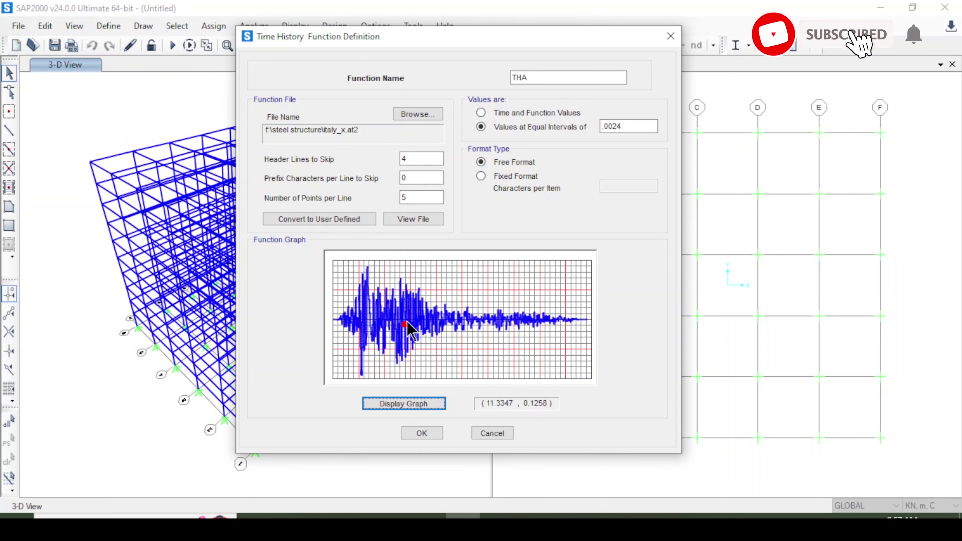
- Rename the time history function that uses the ITALY_X record as THA- X
{"action": "left_click", "coordinate": [531, 77]}
{"action": "type", "text": "X"}
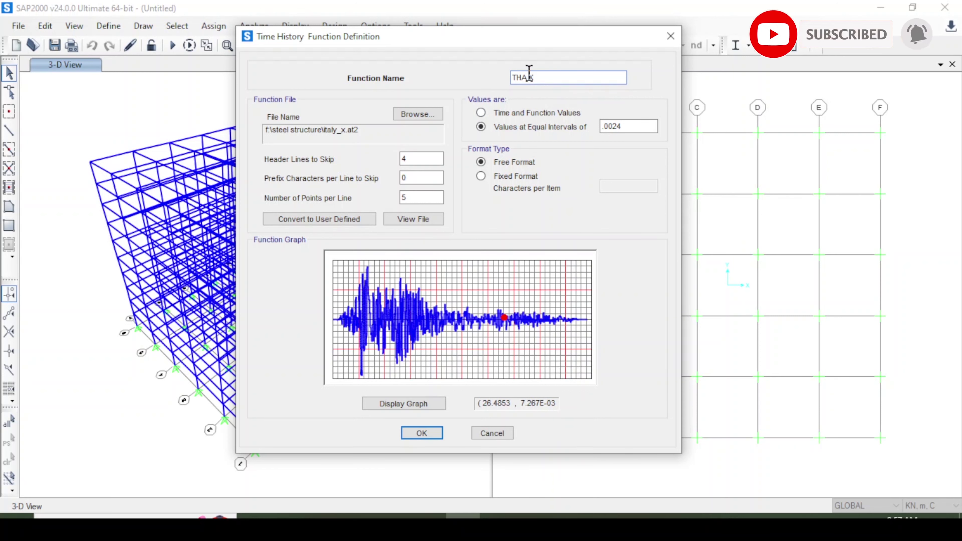
{"action": "key", "text": "BackSpace"}
{"action": "type", "text": "- X"}
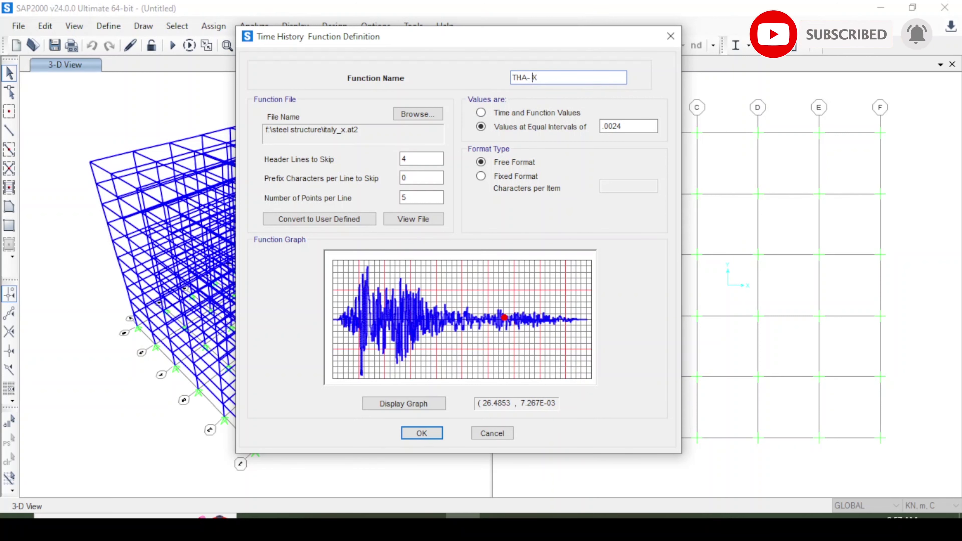
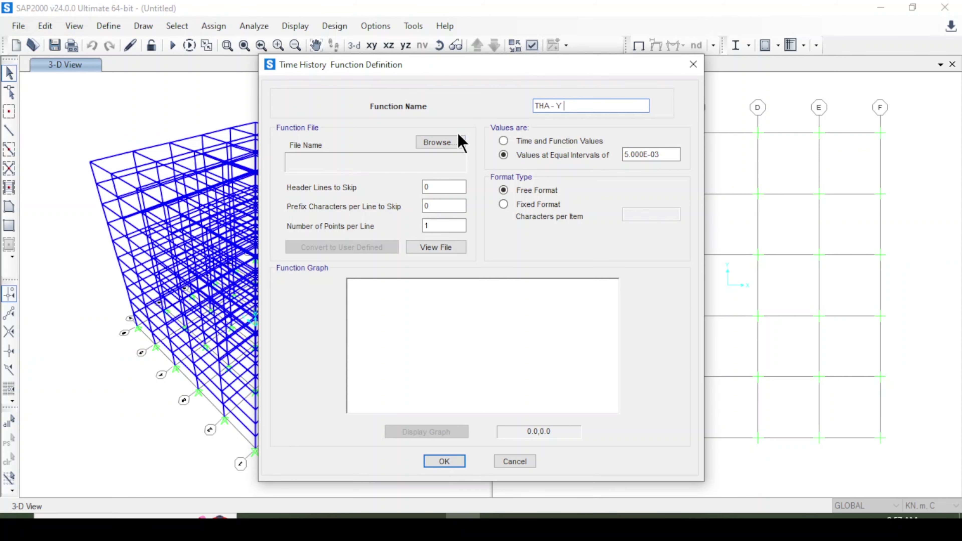
- Load the ITALY_Y data file into the THA - Y function and inspect the file's header for event, point count and time step
{"action": "left_click", "coordinate": [458, 144]}
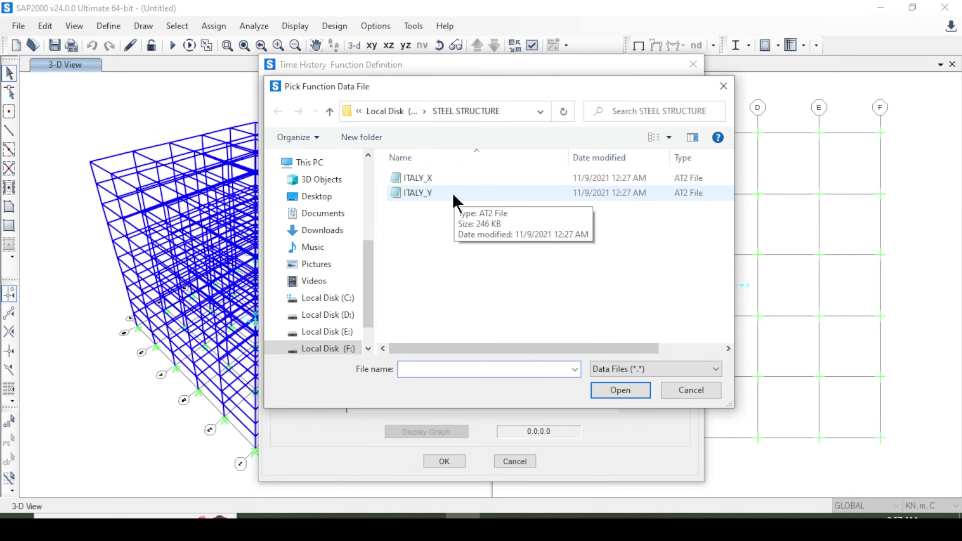
{"action": "double_click", "coordinate": [454, 193]}
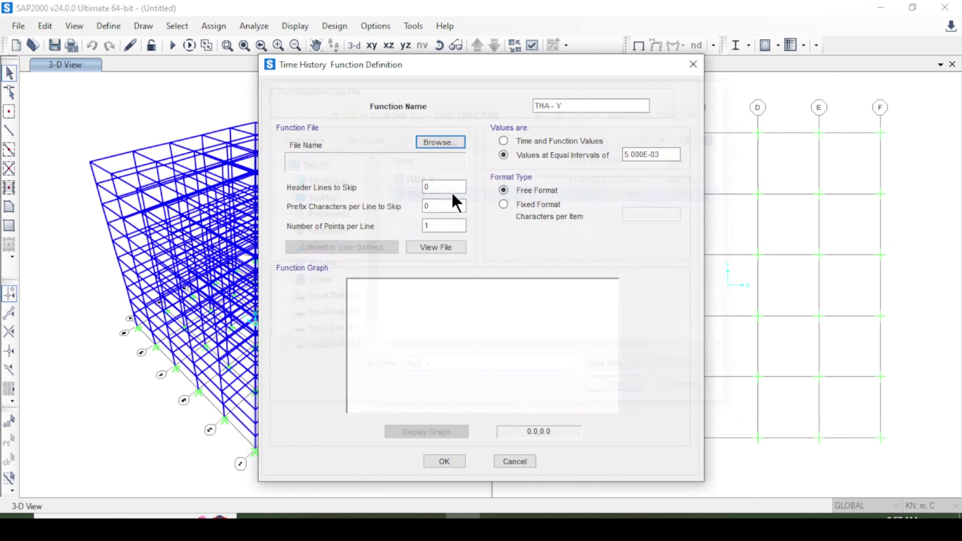
{"action": "left_click", "coordinate": [450, 250]}
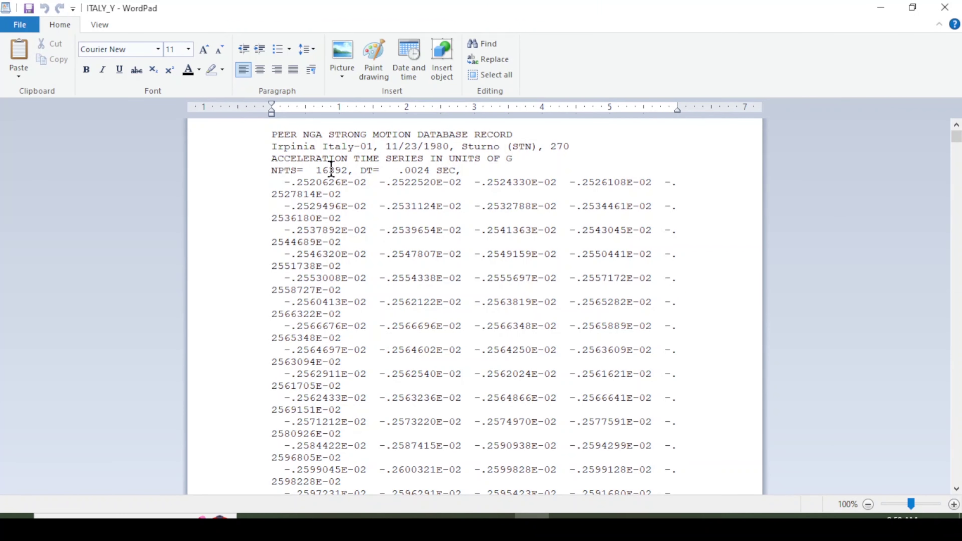
{"action": "double_click", "coordinate": [330, 169]}
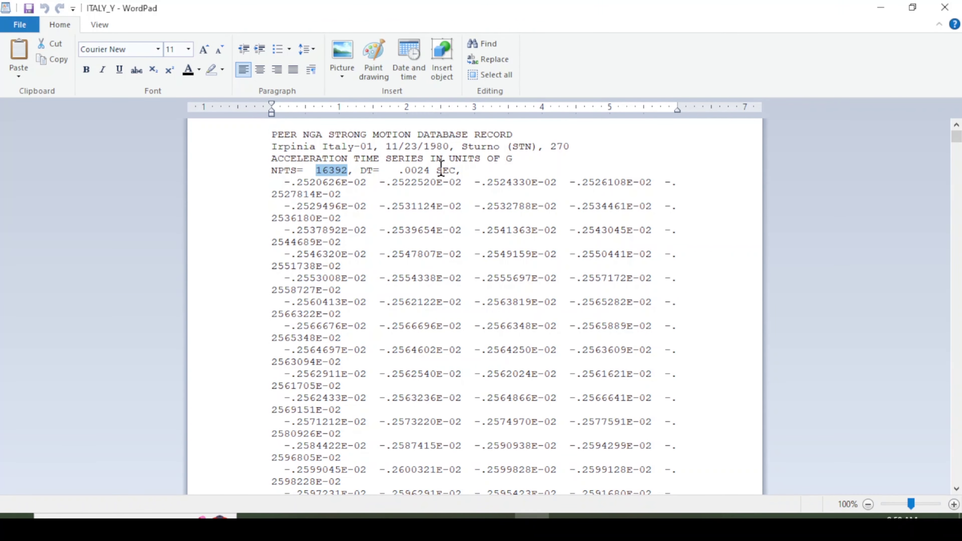
{"action": "double_click", "coordinate": [416, 170]}
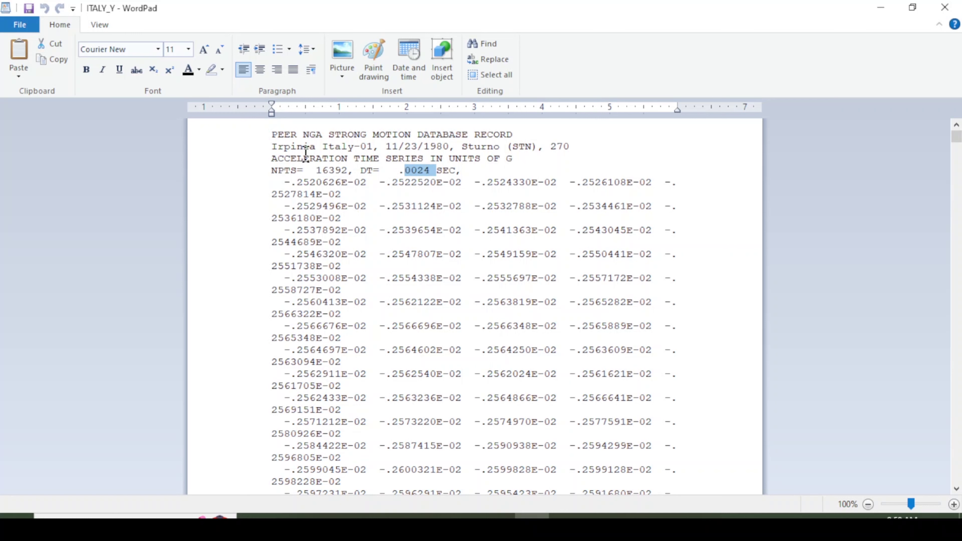
{"action": "left_click_drag", "start_coordinate": [273, 146], "coordinate": [372, 147]}
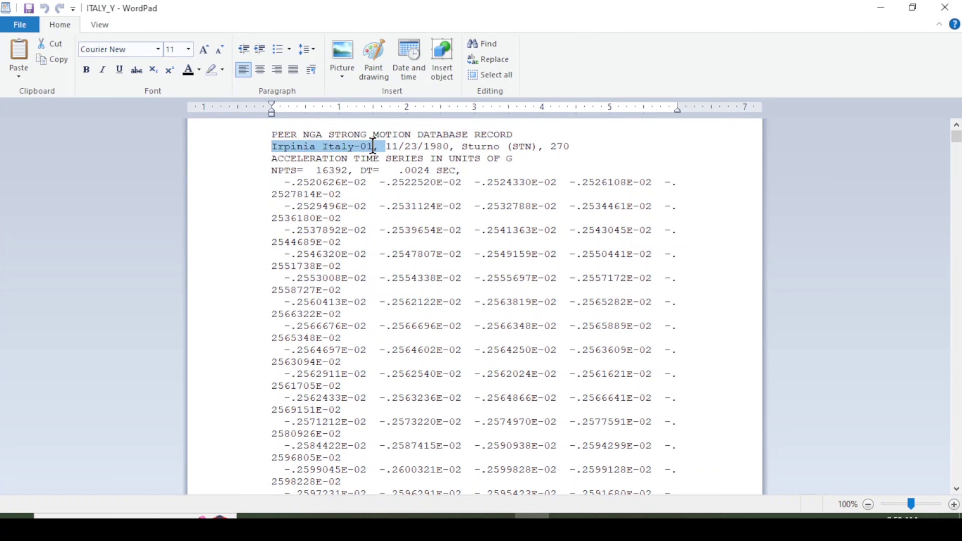
{"action": "triple_click", "coordinate": [372, 147]}
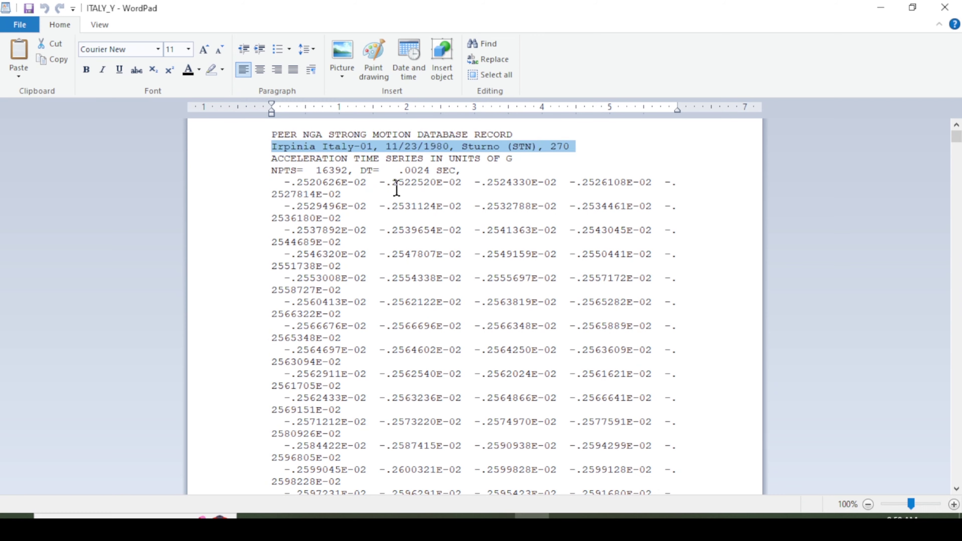
{"action": "left_click", "coordinate": [396, 192]}
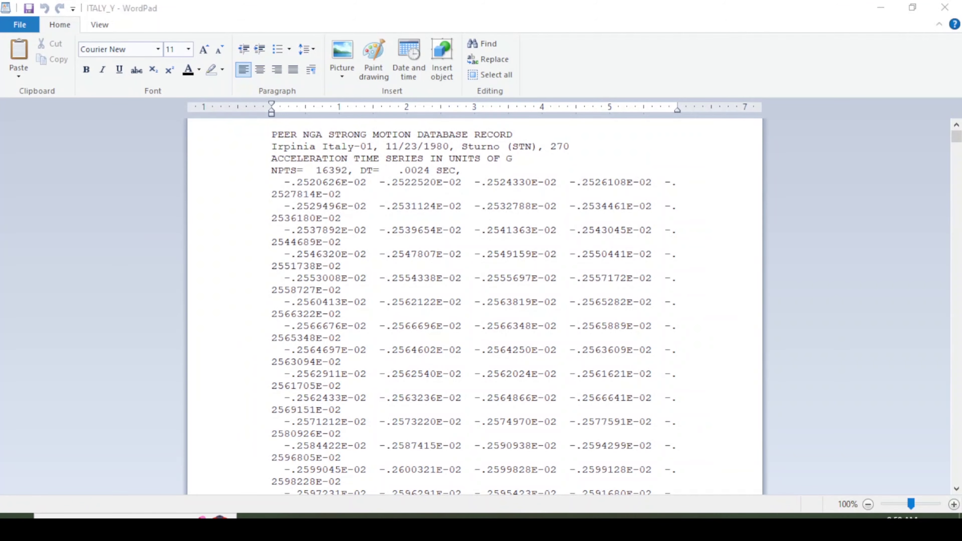
{"action": "left_click", "coordinate": [532, 515]}
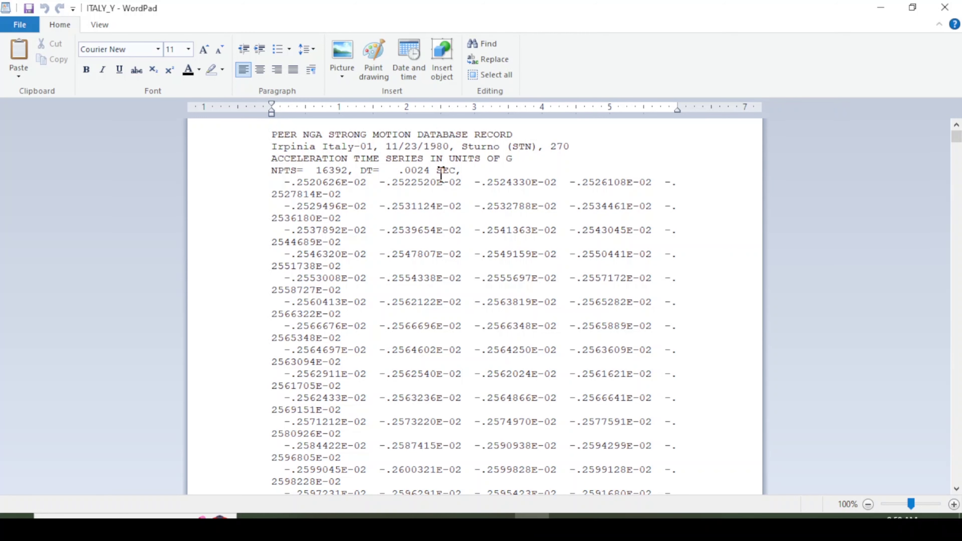
{"action": "left_click", "coordinate": [463, 516]}
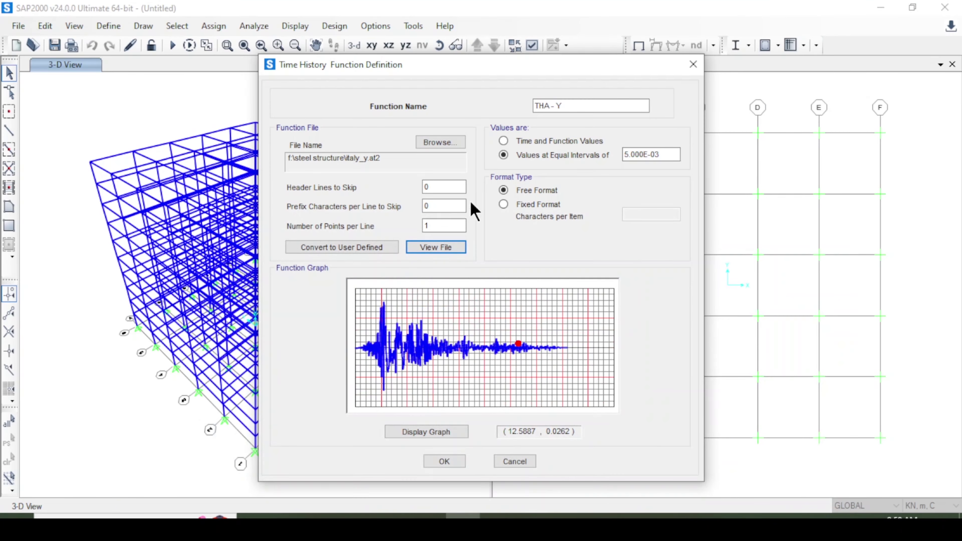
- Set the THA - Y function to skip 4 header lines and read 5 points per line, checking the rows in the ITALY_Y file
{"action": "double_click", "coordinate": [444, 187]}
{"action": "type", "text": "4"}
{"action": "left_click", "coordinate": [444, 226]}
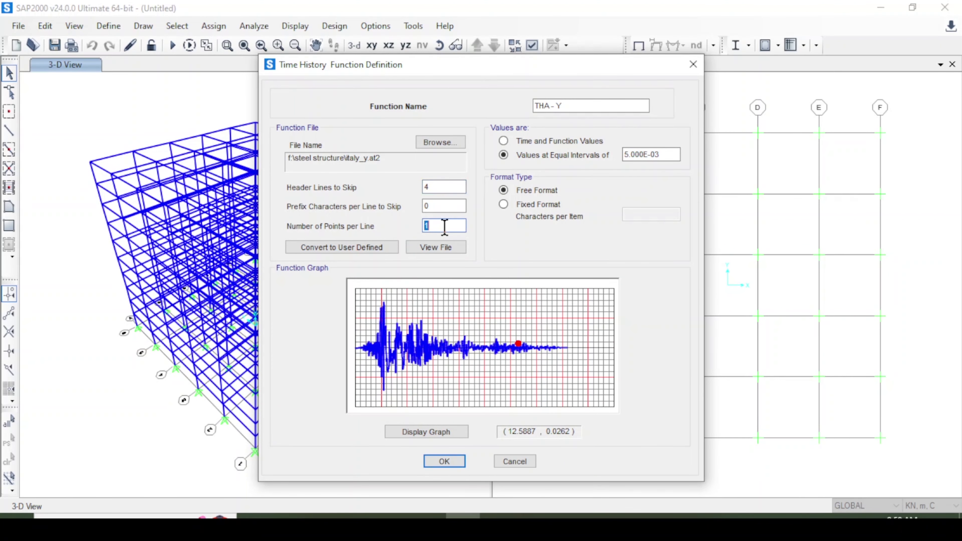
{"action": "type", "text": "5"}
{"action": "key", "text": "alt+Tab"}
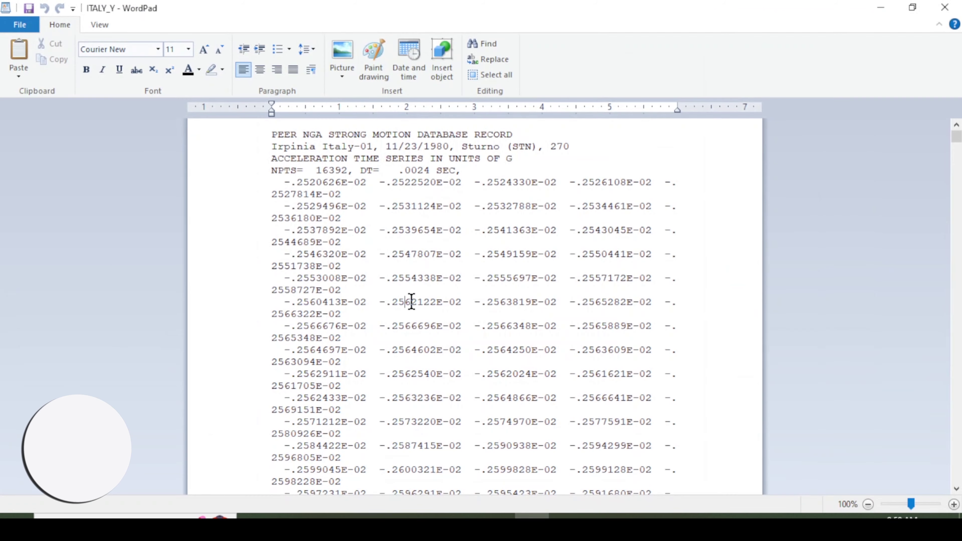
{"action": "triple_click", "coordinate": [676, 185]}
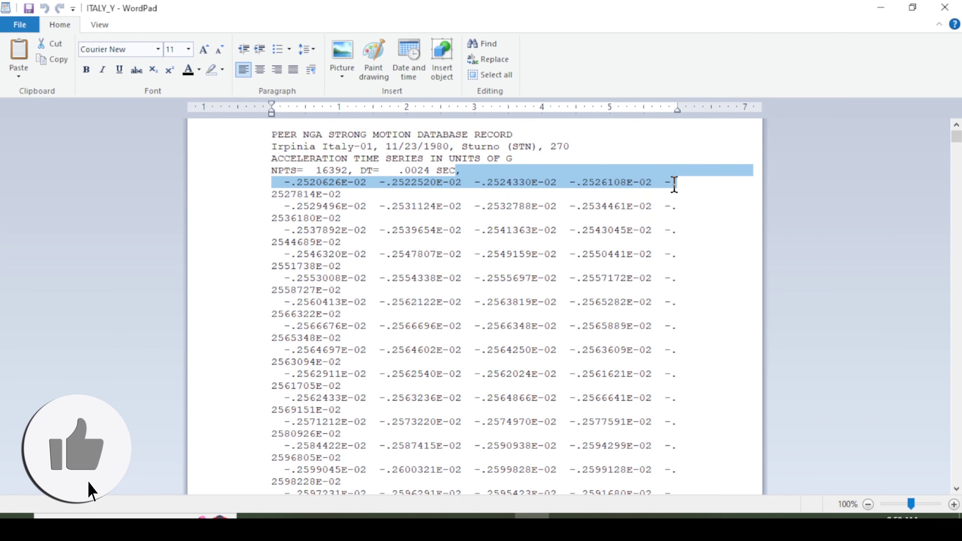
{"action": "left_click", "coordinate": [680, 206]}
{"action": "key", "text": "alt+Tab"}
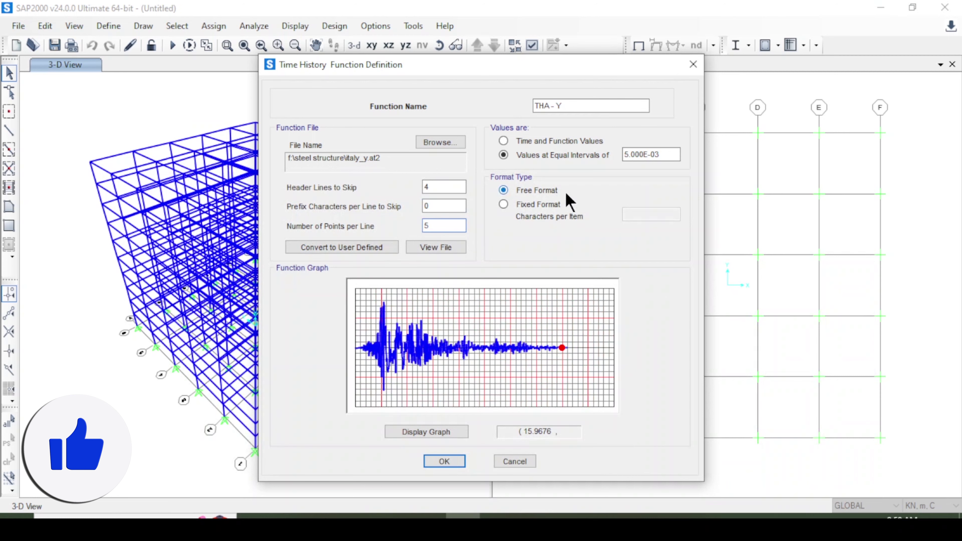
- Copy the .0024 time step from the ITALY_Y file into the equal interval value, redraw the graph and accept the THA - Y function
{"action": "key", "text": "alt+Tab"}
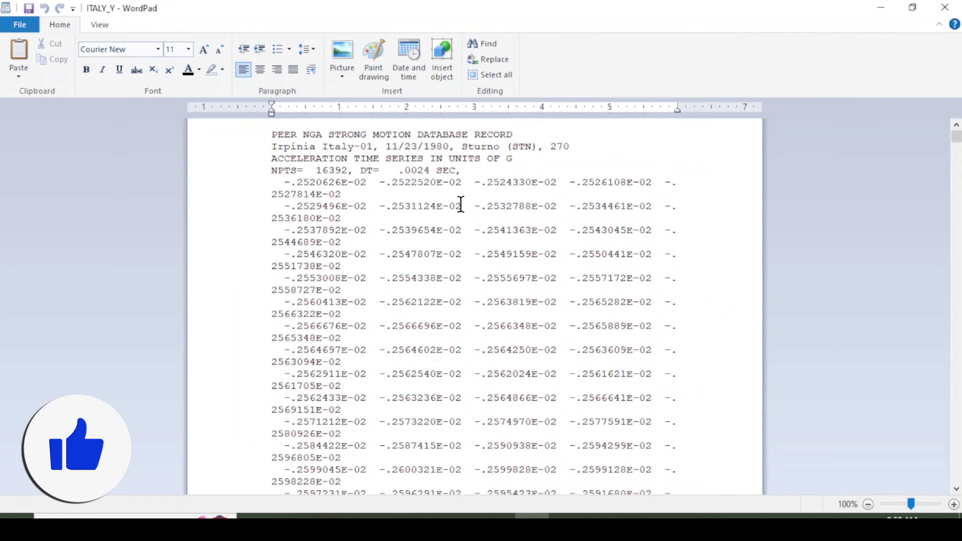
{"action": "double_click", "coordinate": [417, 170]}
{"action": "left_click", "coordinate": [401, 171]}
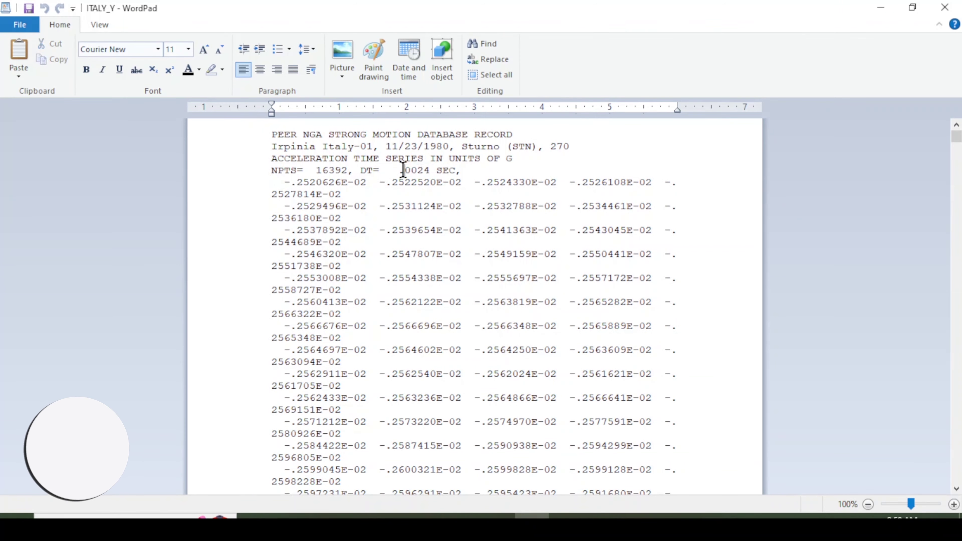
{"action": "left_click_drag", "start_coordinate": [400, 171], "coordinate": [430, 170]}
{"action": "key", "text": "ctrl+c"}
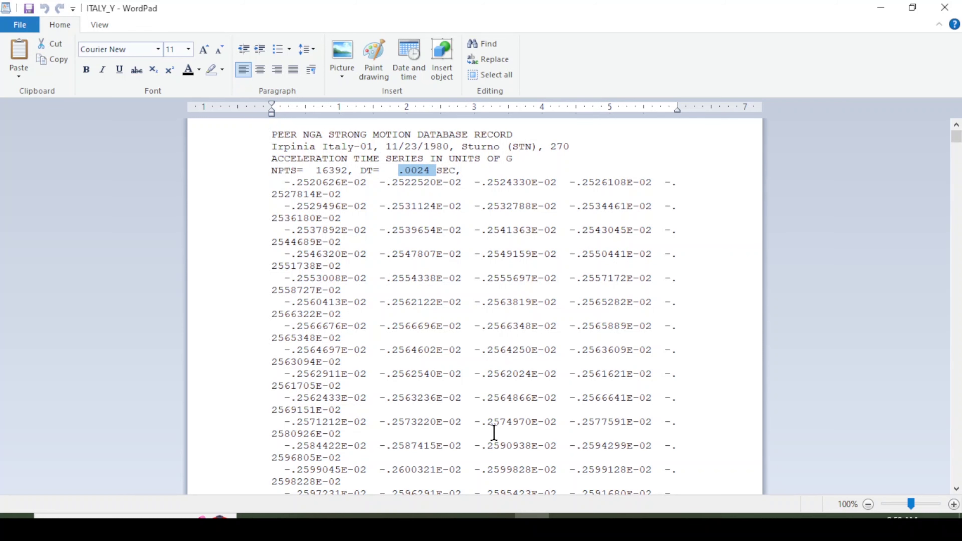
{"action": "left_click", "coordinate": [545, 515]}
{"action": "left_click_drag", "start_coordinate": [666, 154], "coordinate": [564, 183]}
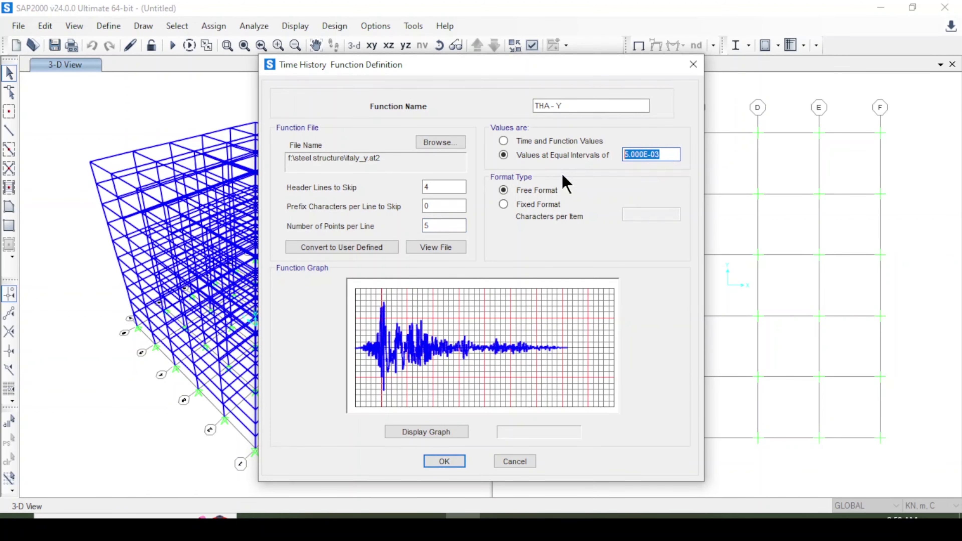
{"action": "key", "text": "ctrl+v"}
{"action": "left_click", "coordinate": [440, 435]}
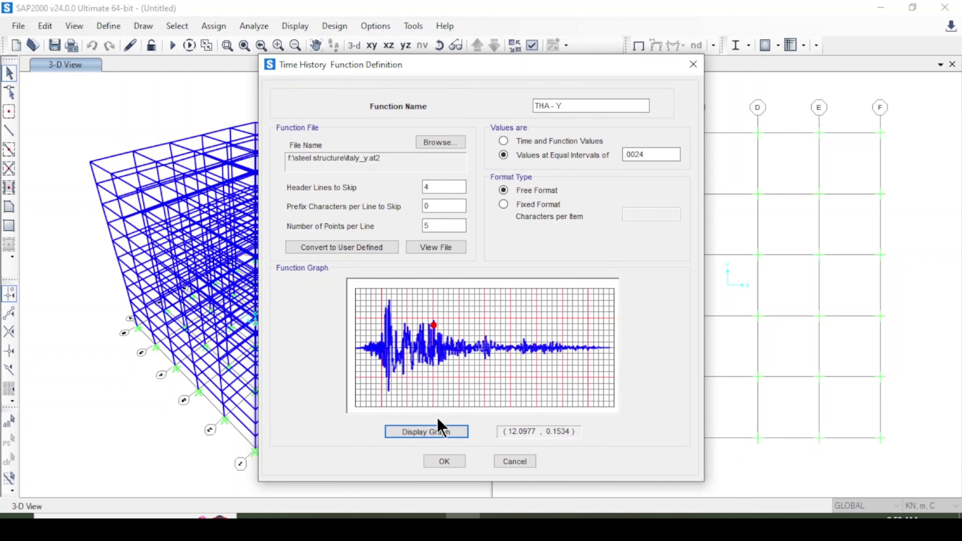
{"action": "left_click", "coordinate": [439, 464]}
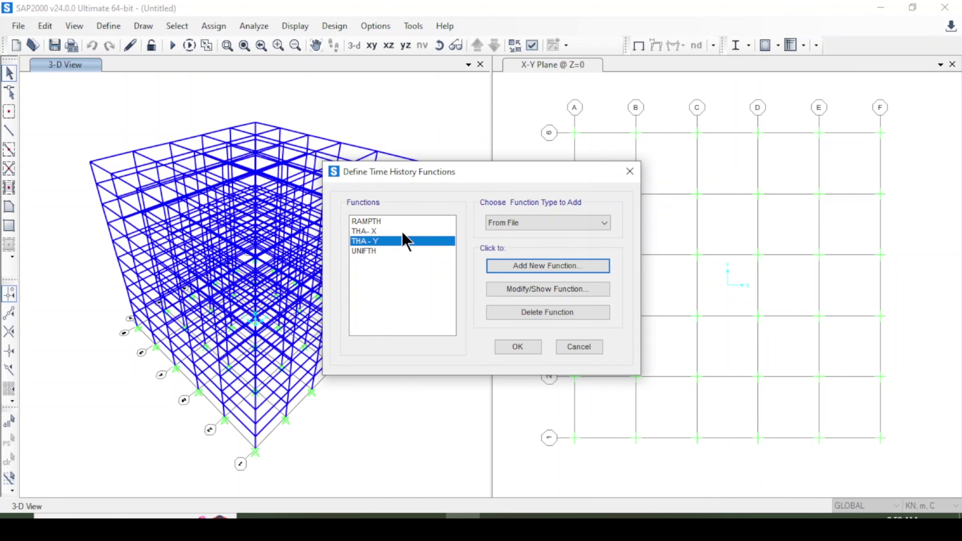
- Check the THA- X and THA - Y entries in the function list and accept the time history functions
{"action": "left_click", "coordinate": [403, 232]}
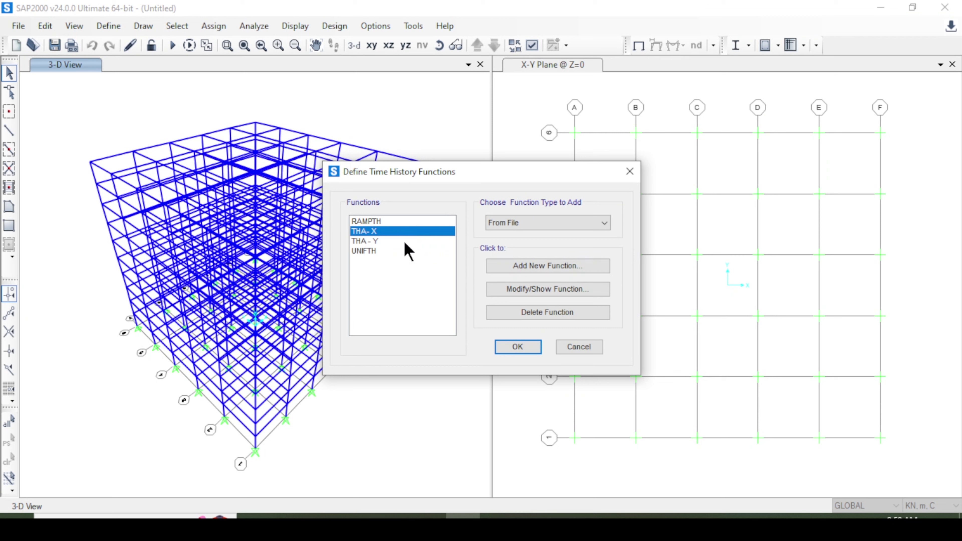
{"action": "left_click", "coordinate": [403, 243]}
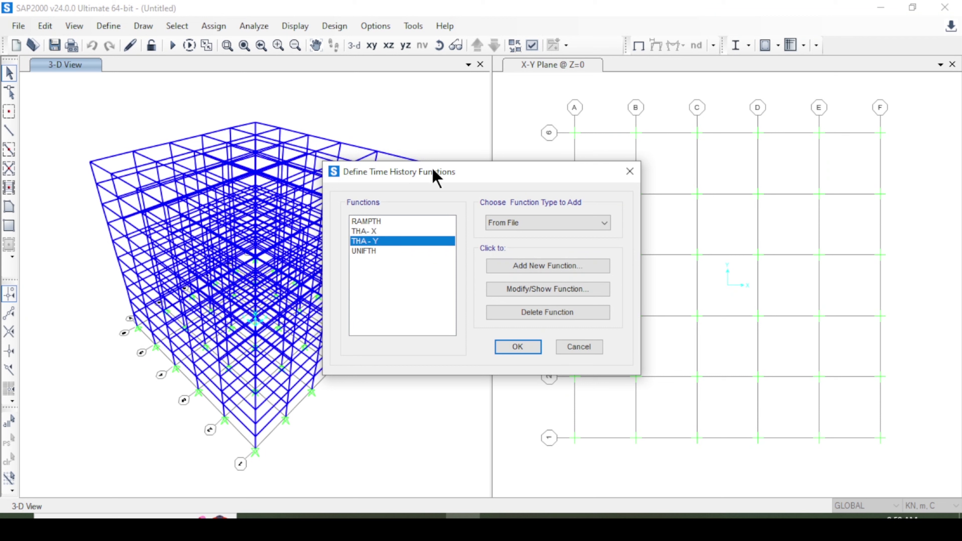
{"action": "left_click", "coordinate": [517, 346]}
- Add a new load case and name it TIme Histroy Analysis
{"action": "left_click", "coordinate": [109, 27]}
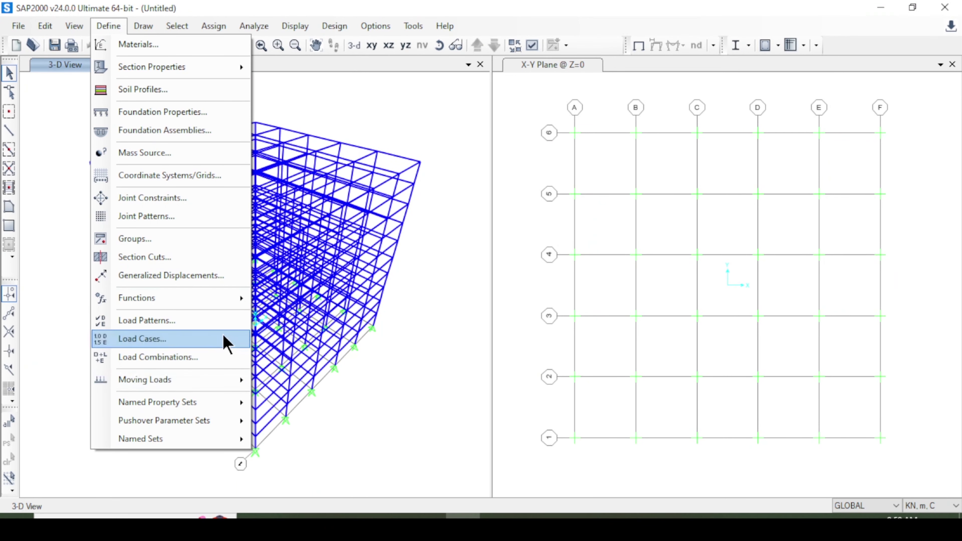
{"action": "left_click", "coordinate": [226, 325]}
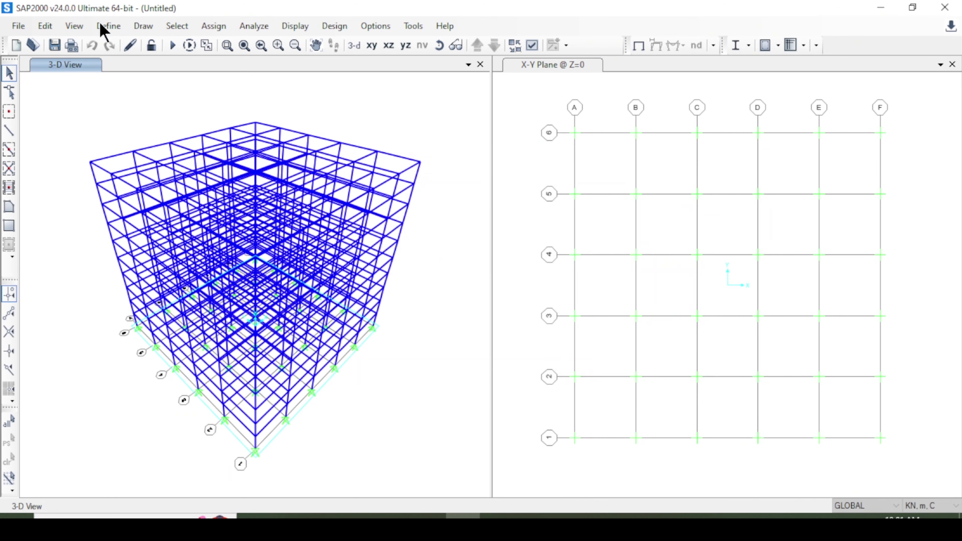
{"action": "left_click", "coordinate": [103, 27]}
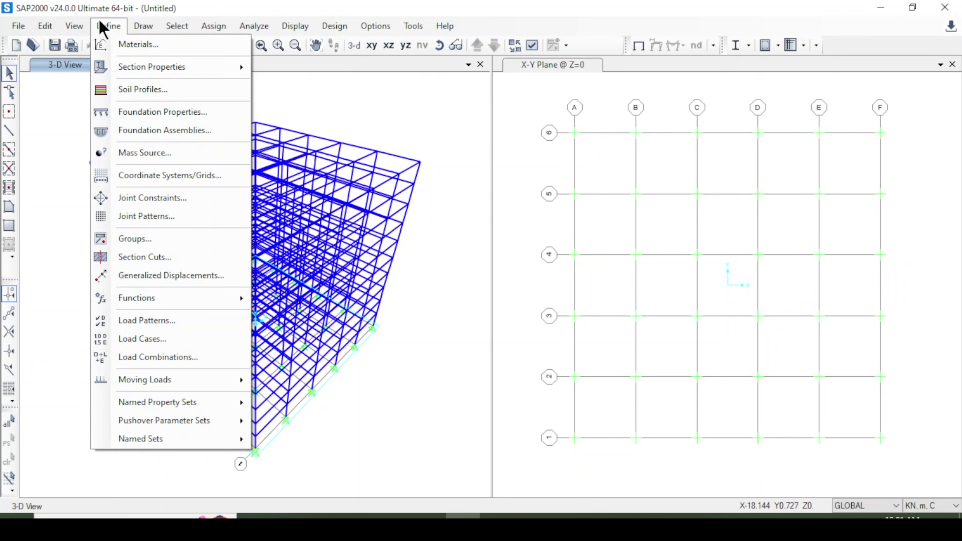
{"action": "left_click", "coordinate": [201, 343]}
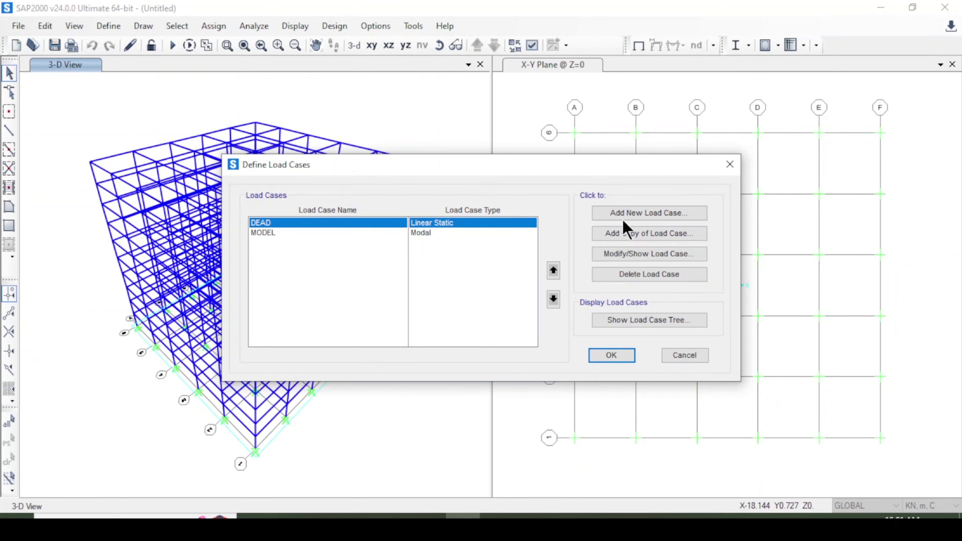
{"action": "left_click", "coordinate": [631, 214]}
{"action": "left_click", "coordinate": [631, 214]}
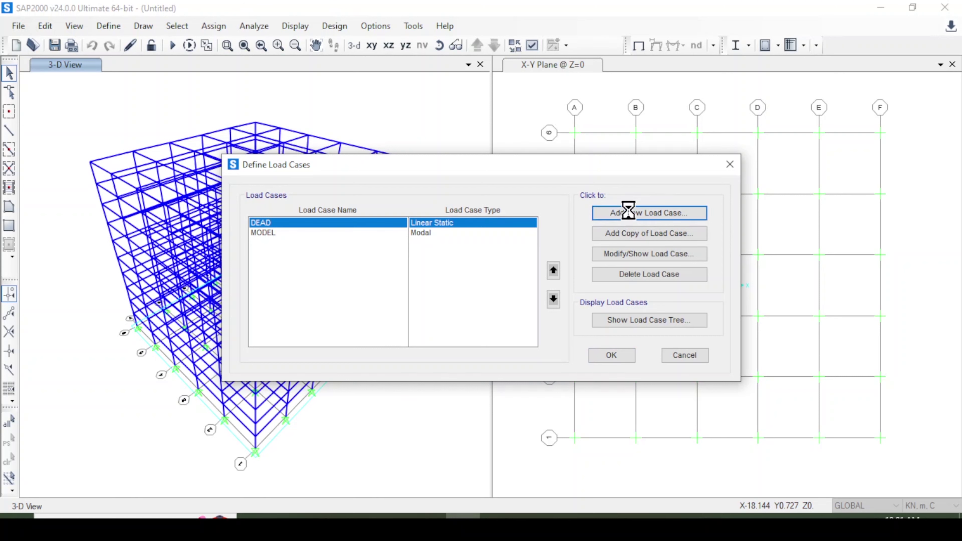
{"action": "left_click", "coordinate": [299, 102]}
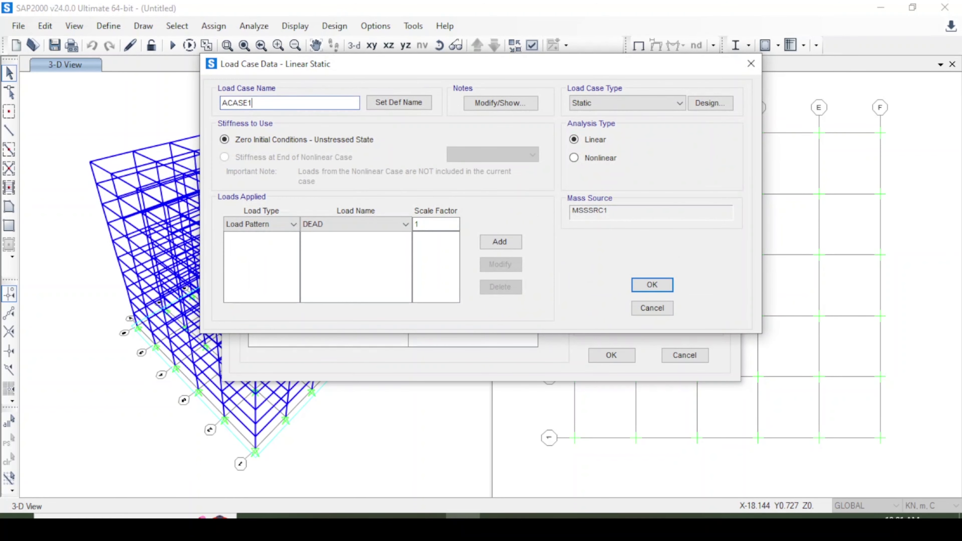
{"action": "double_click", "coordinate": [262, 102]}
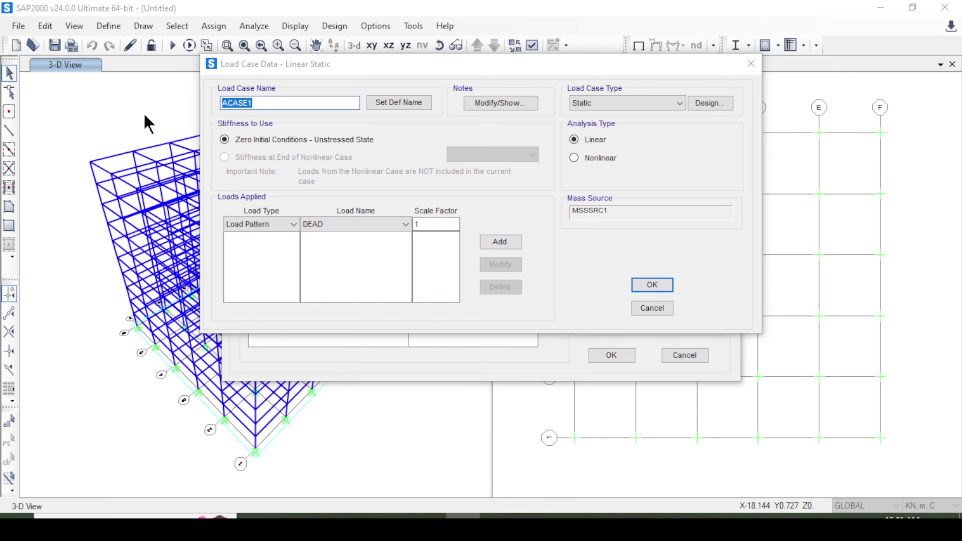
{"action": "type", "text": "TIme Histro"}
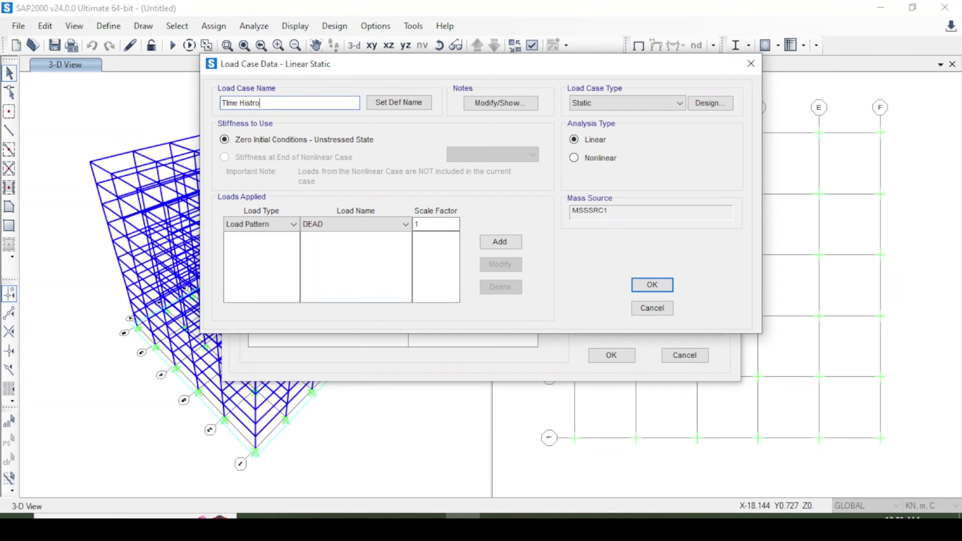
{"action": "type", "text": "y Analysis"}
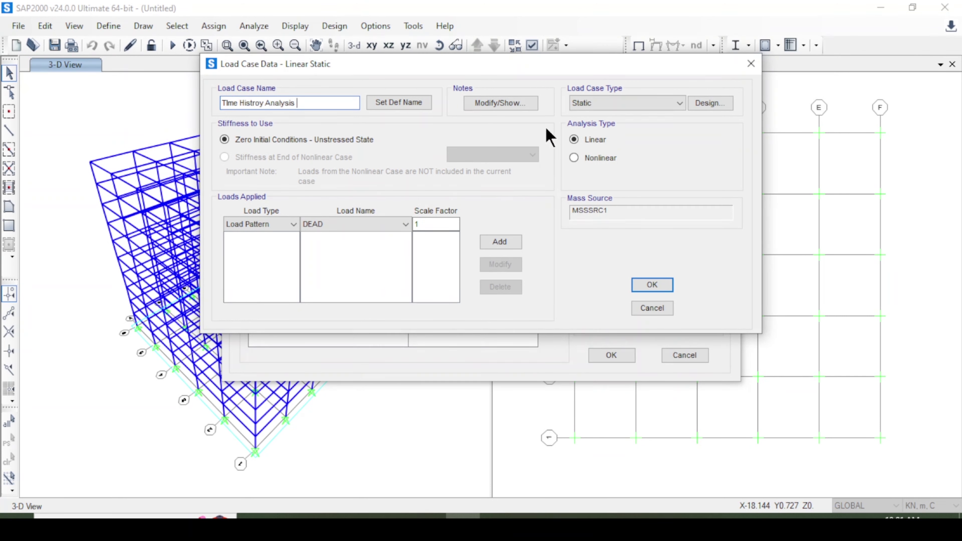
- Set the load case type to Time History with a nonlinear modal analysis
{"action": "left_click", "coordinate": [614, 101]}
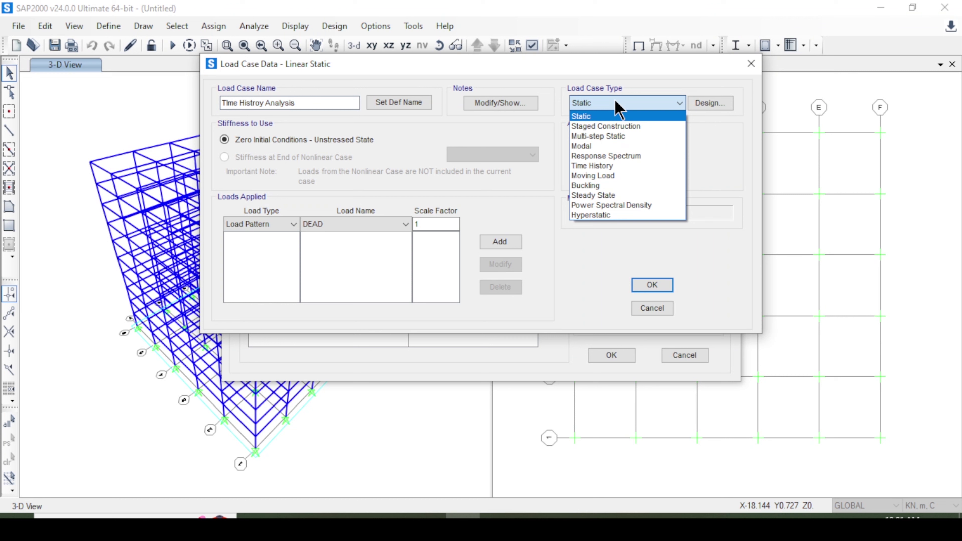
{"action": "left_click", "coordinate": [636, 166]}
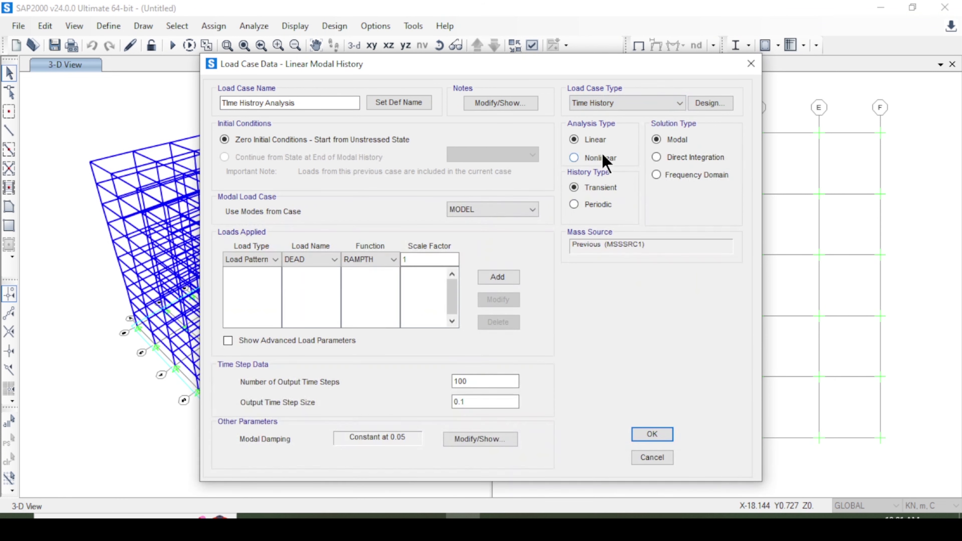
{"action": "left_click", "coordinate": [602, 158]}
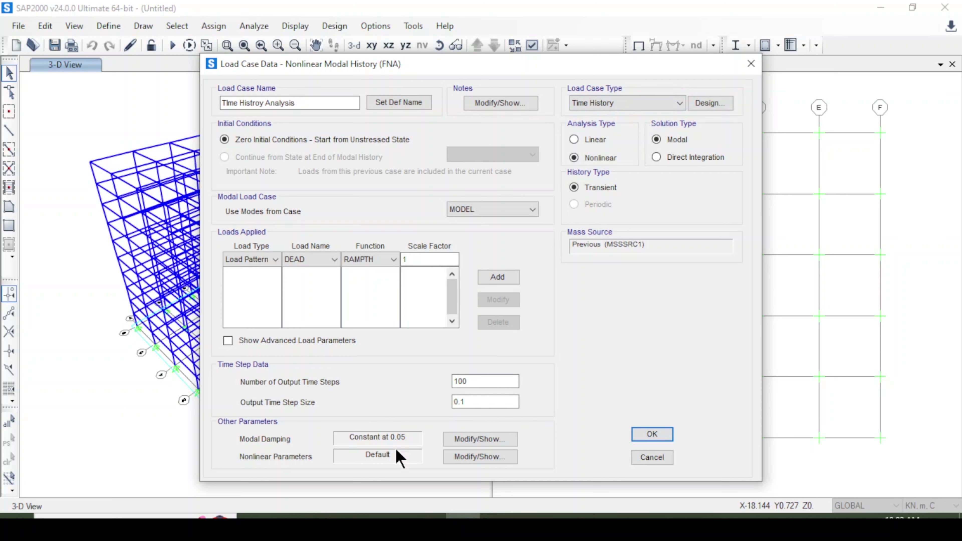
- Add an acceleration load in direction U1 using the THA- X function with a scale factor of 0.01
{"action": "left_click", "coordinate": [261, 263]}
{"action": "left_click", "coordinate": [253, 283]}
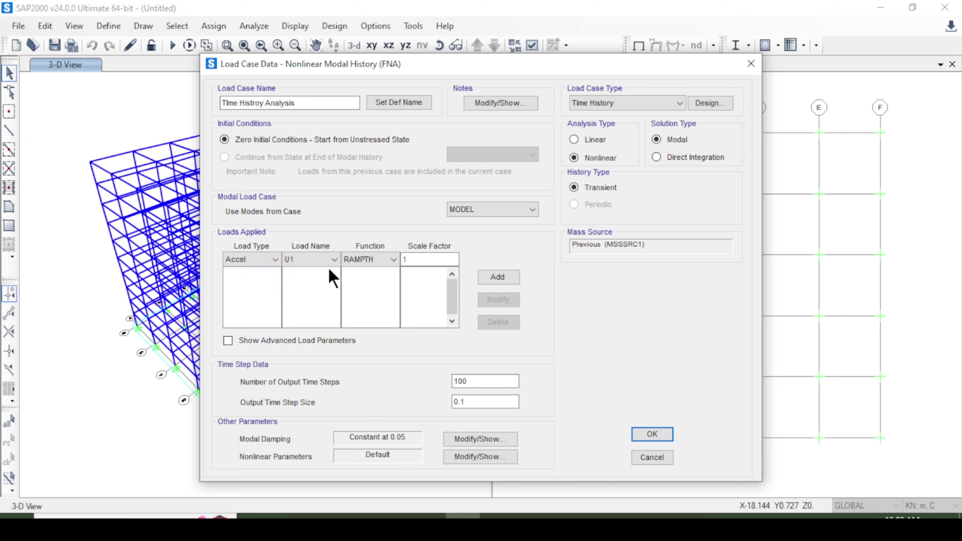
{"action": "left_click", "coordinate": [318, 260]}
{"action": "left_click", "coordinate": [311, 271]}
{"action": "left_click", "coordinate": [363, 263]}
{"action": "left_click", "coordinate": [363, 260]}
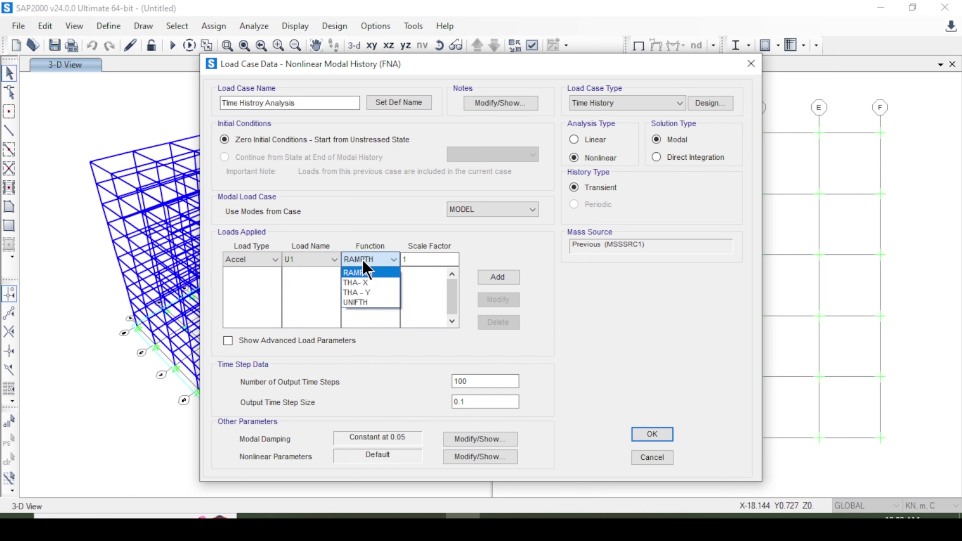
{"action": "left_click", "coordinate": [366, 282]}
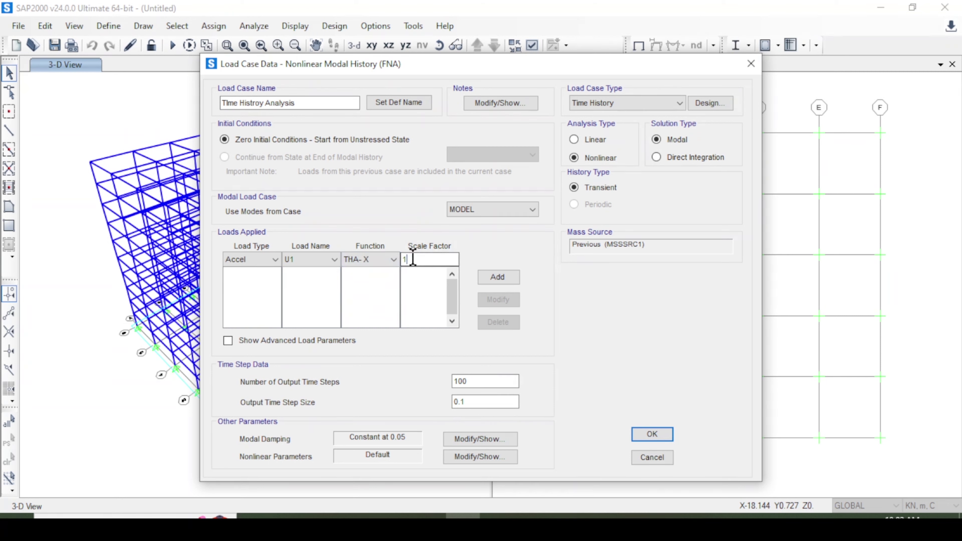
{"action": "key", "text": "BackSpace"}
{"action": "type", "text": "0."}
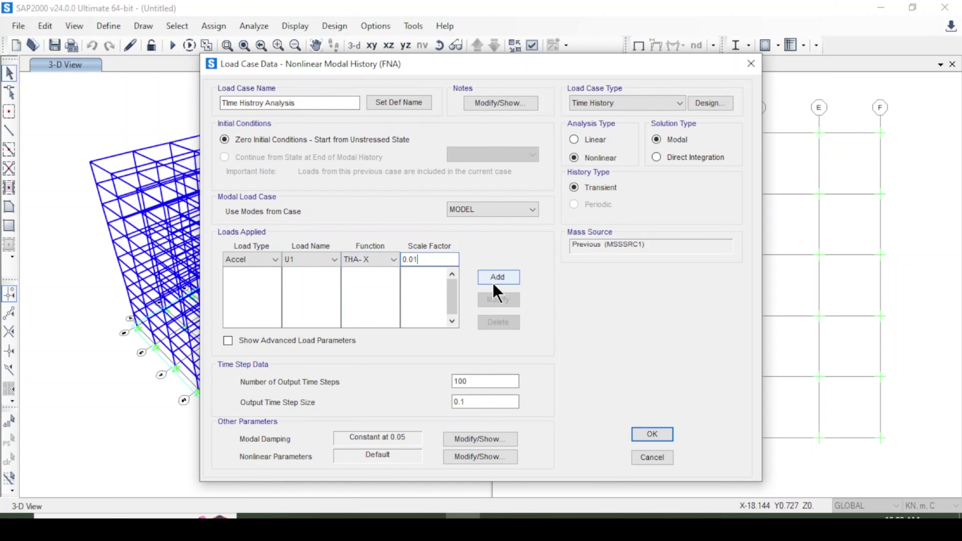
{"action": "left_click", "coordinate": [497, 277]}
{"action": "left_click", "coordinate": [497, 277]}
- Apply a second acceleration load in direction U2 using the THA - Y function with a scale factor of 0.01
{"action": "left_click", "coordinate": [261, 259]}
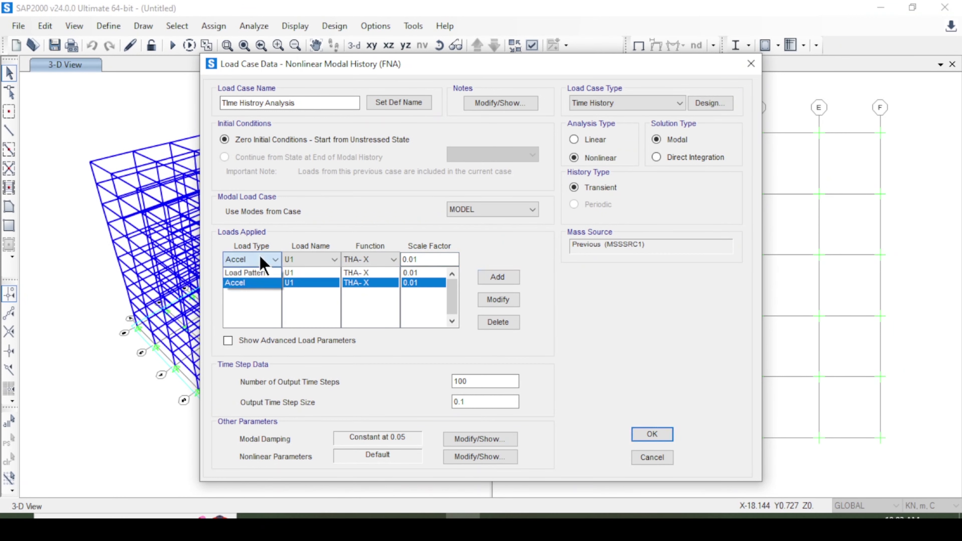
{"action": "left_click", "coordinate": [324, 261]}
{"action": "left_click", "coordinate": [325, 261]}
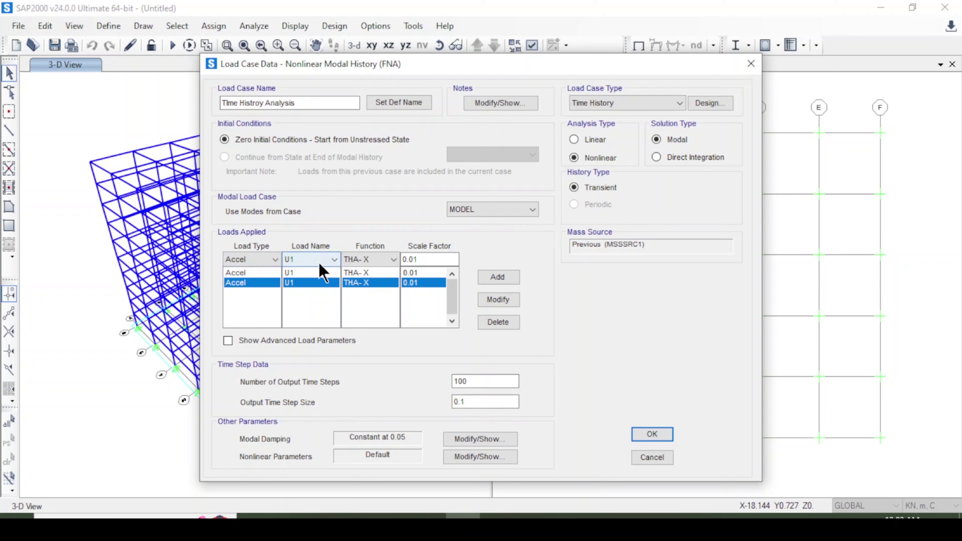
{"action": "left_click", "coordinate": [316, 282]}
{"action": "left_click", "coordinate": [355, 261]}
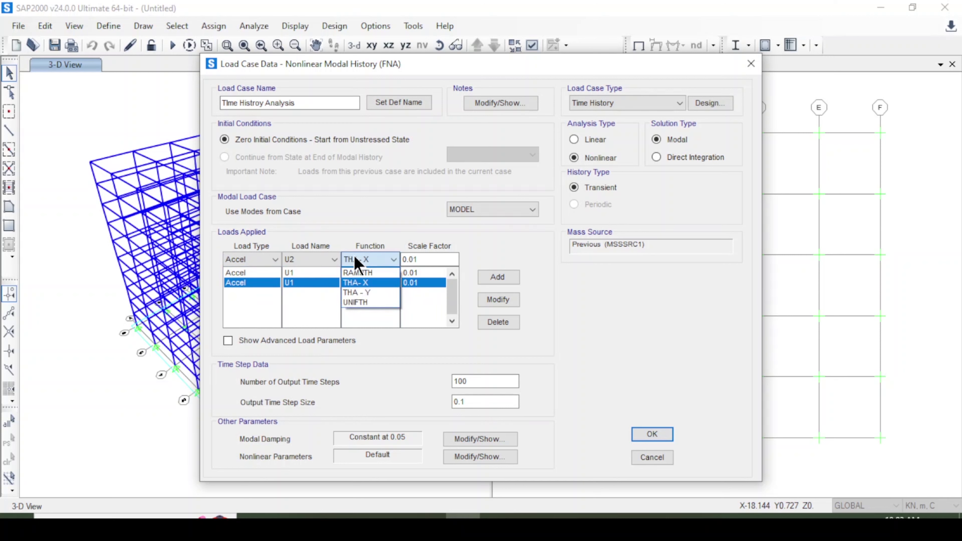
{"action": "left_click", "coordinate": [365, 293]}
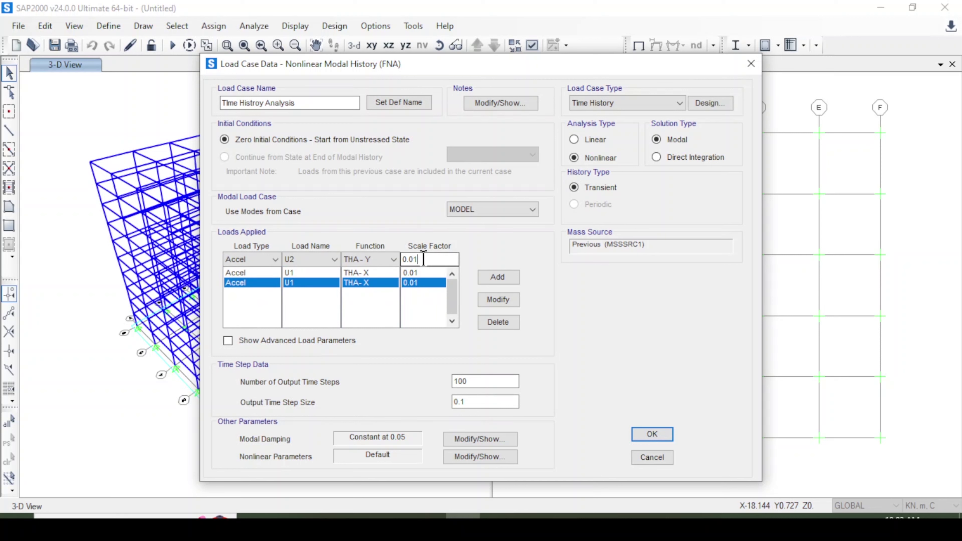
{"action": "left_click", "coordinate": [499, 279]}
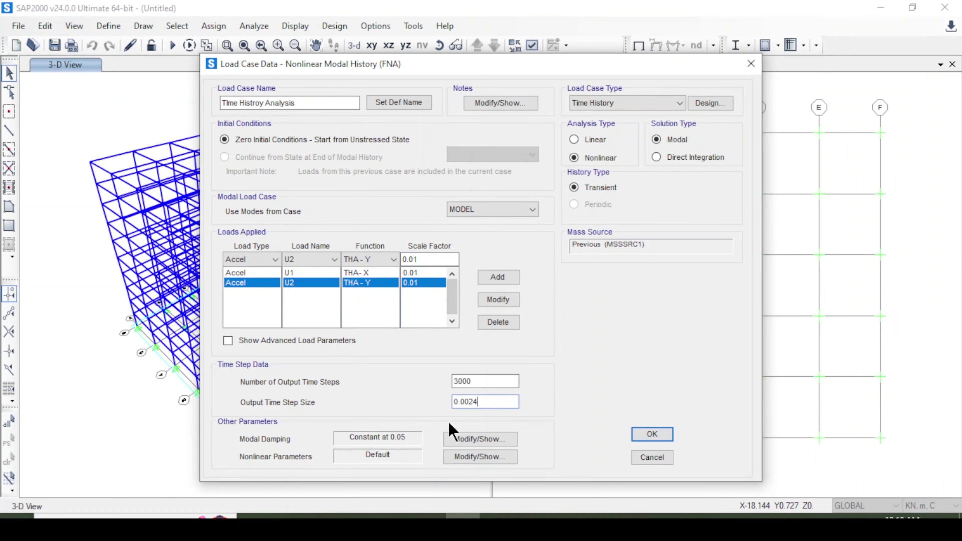
- Set 3000 output time steps with a step size of 0.02, then accept the time history case and the load case list
{"action": "double_click", "coordinate": [485, 379]}
{"action": "double_click", "coordinate": [481, 401]}
{"action": "type", "text": "0."}
{"action": "left_click", "coordinate": [651, 434]}
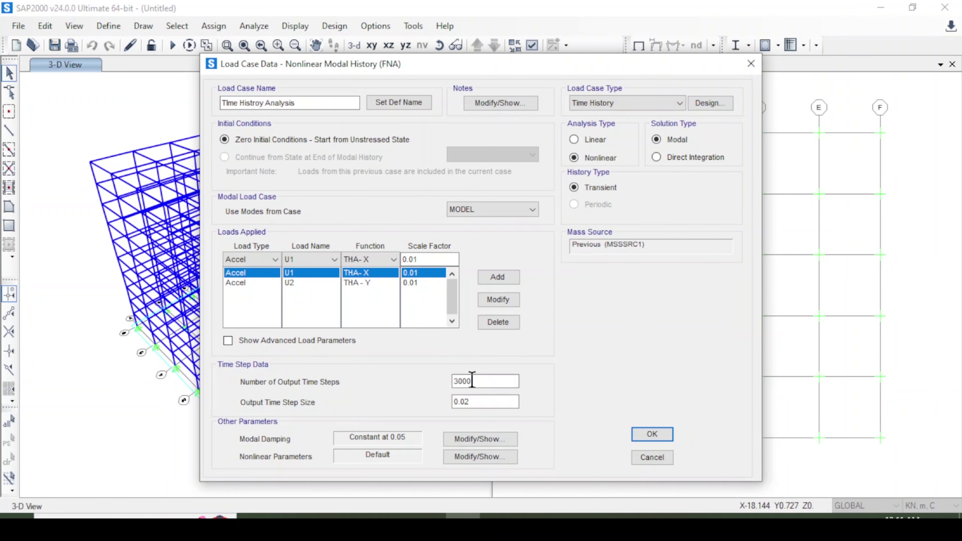
{"action": "double_click", "coordinate": [474, 380]}
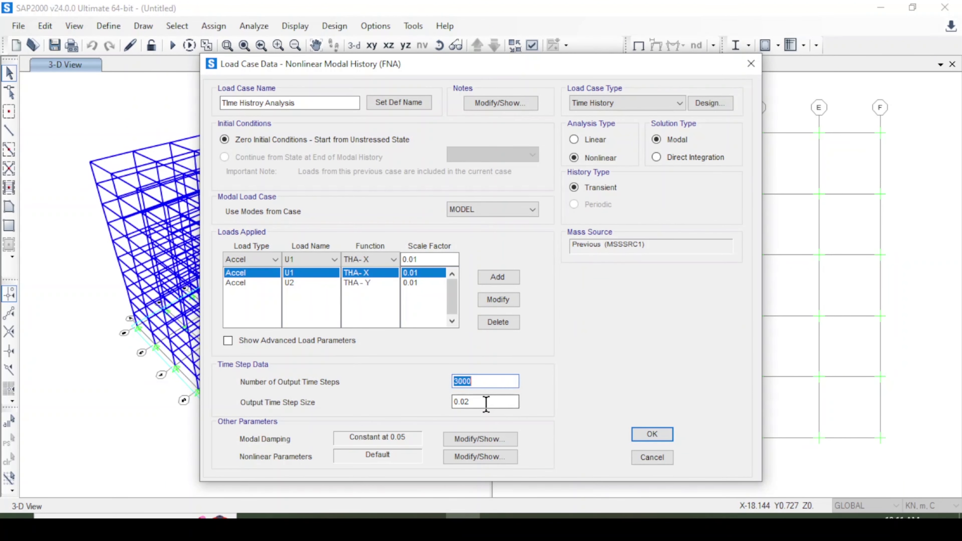
{"action": "left_click", "coordinate": [487, 402]}
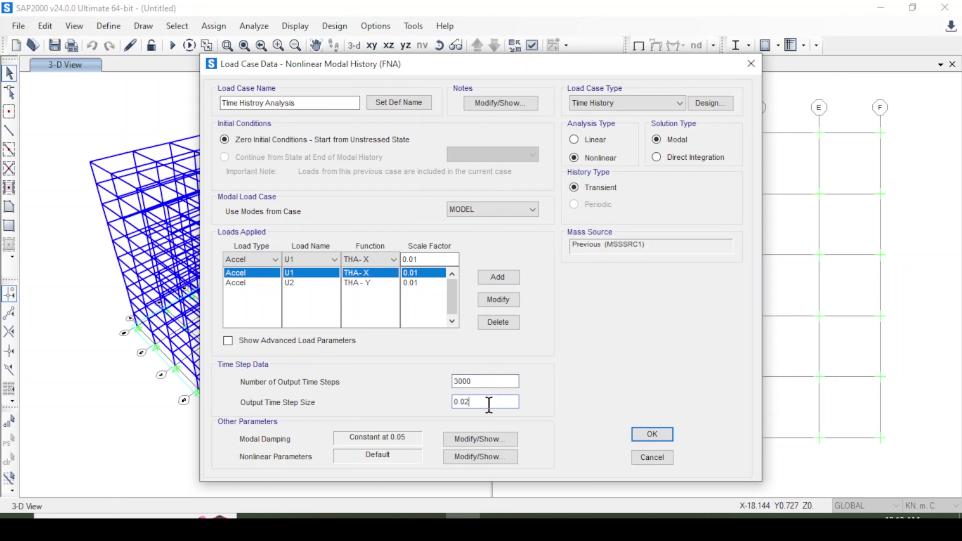
{"action": "left_click", "coordinate": [485, 380]}
{"action": "left_click", "coordinate": [661, 433]}
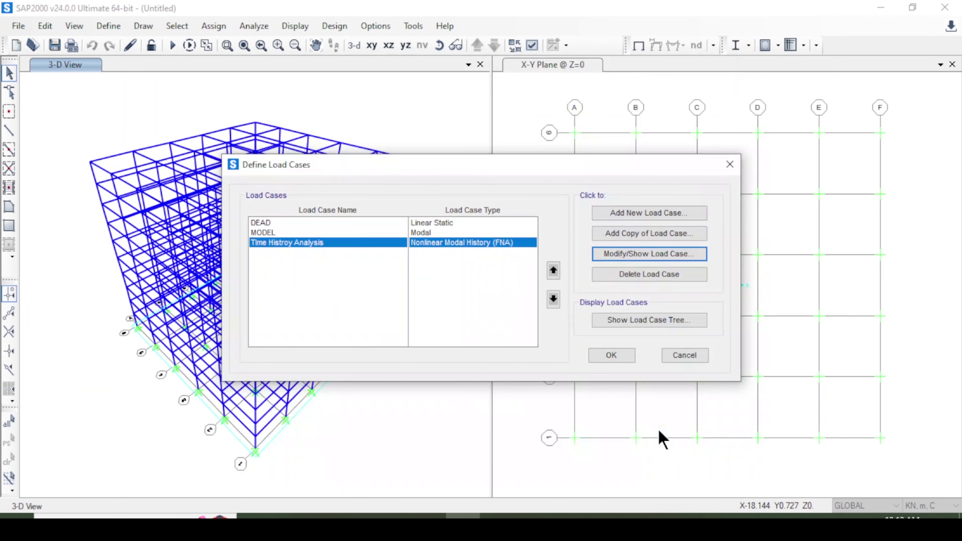
{"action": "left_click", "coordinate": [610, 354]}
- Select all base joints in the X-Y plane at Z=0 and assign fixed restraints in all six directions
{"action": "left_click_drag", "start_coordinate": [534, 94], "coordinate": [911, 459]}
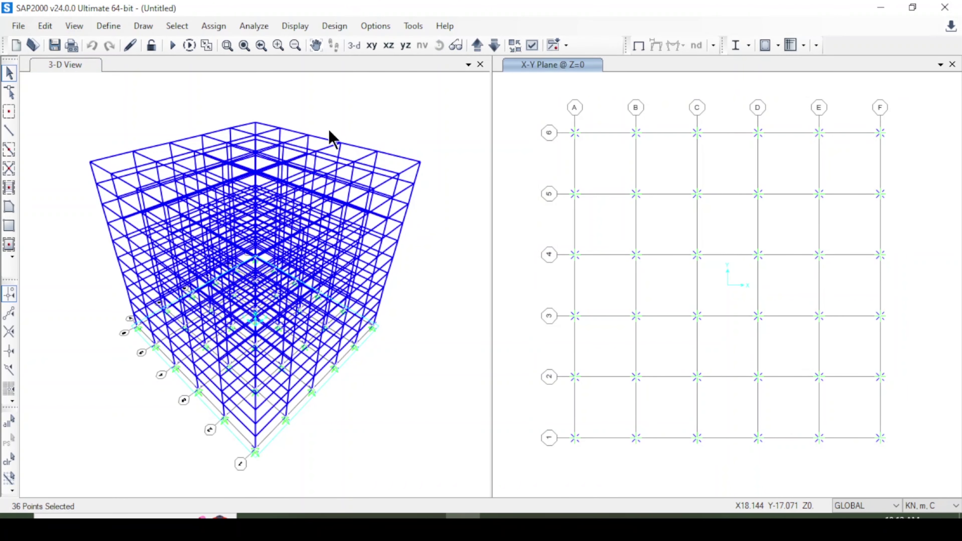
{"action": "left_click", "coordinate": [213, 26]}
{"action": "left_click", "coordinate": [213, 26]}
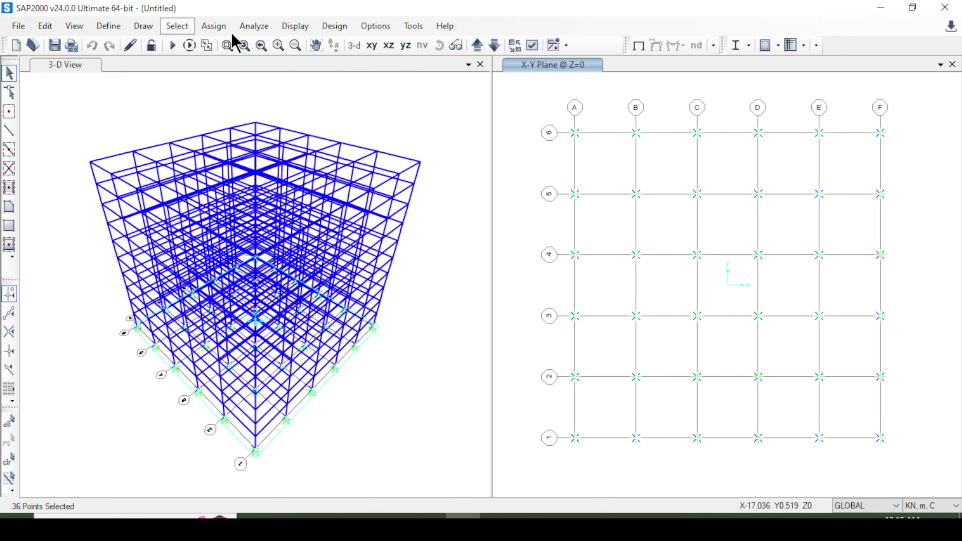
{"action": "left_click", "coordinate": [213, 26]}
{"action": "mouse_move", "coordinate": [361, 50]}
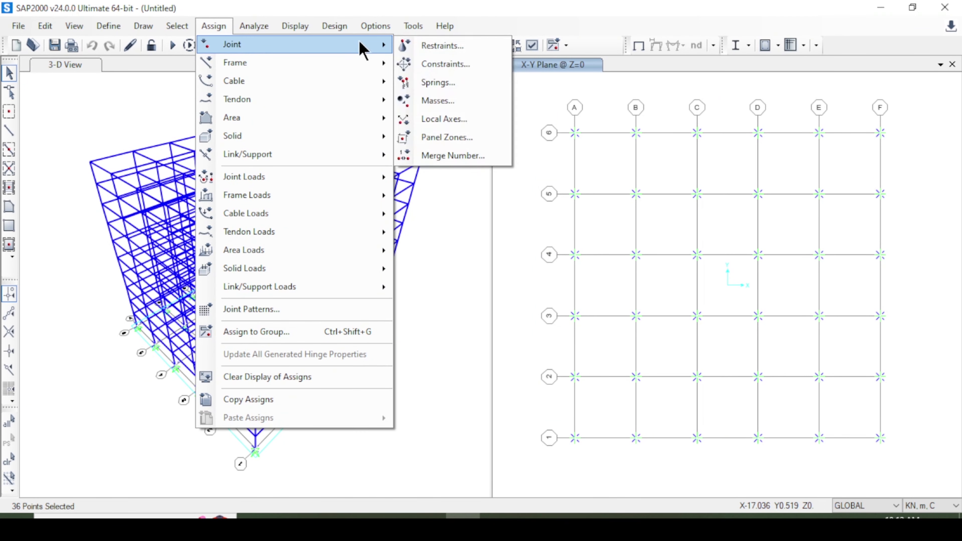
{"action": "left_click", "coordinate": [440, 46]}
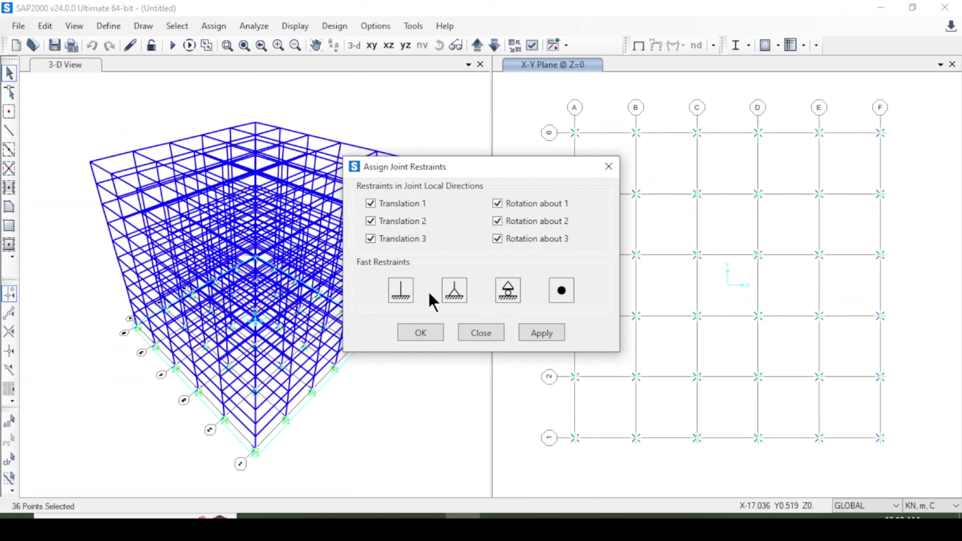
{"action": "left_click", "coordinate": [547, 335]}
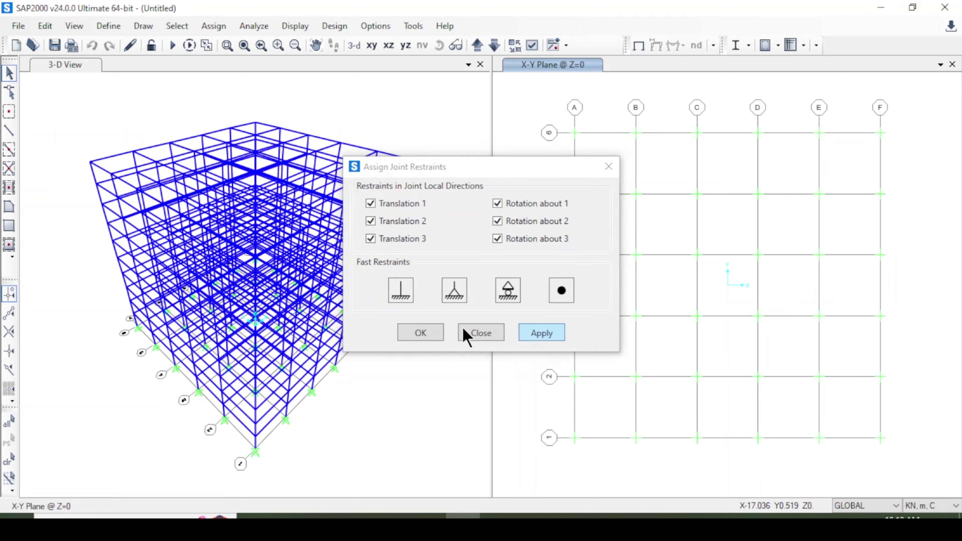
{"action": "left_click", "coordinate": [420, 333]}
- Add a load pattern named EQ- X of type Quake with ASCE 7-16 as its auto lateral load
{"action": "left_click", "coordinate": [97, 26]}
{"action": "left_click", "coordinate": [125, 201]}
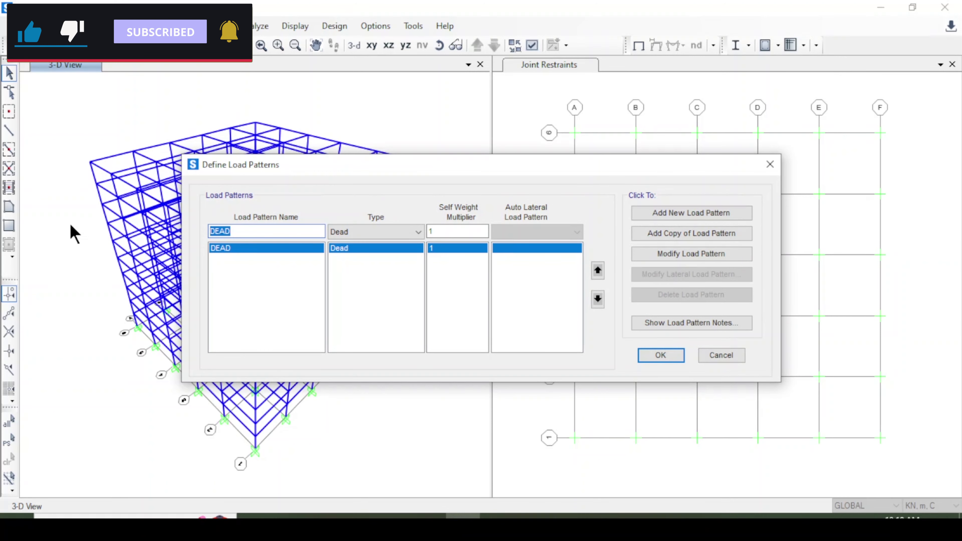
{"action": "type", "text": "e"}
{"action": "left_click", "coordinate": [376, 231]}
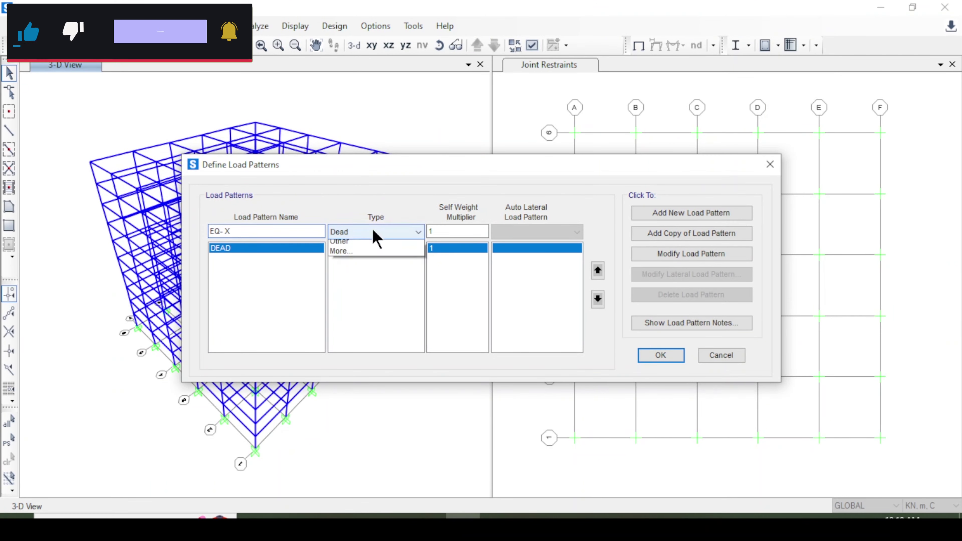
{"action": "left_click", "coordinate": [375, 274]}
{"action": "left_click", "coordinate": [538, 232]}
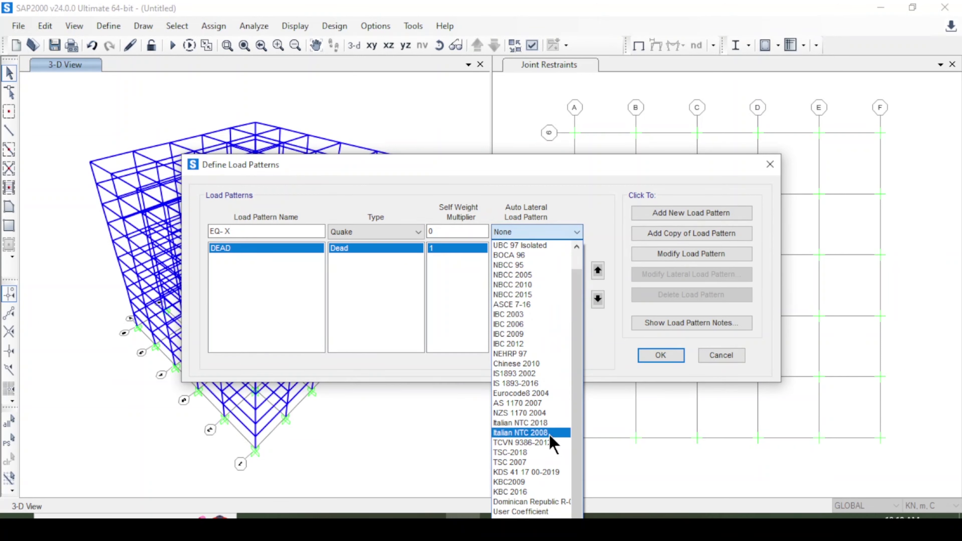
{"action": "left_click", "coordinate": [550, 305]}
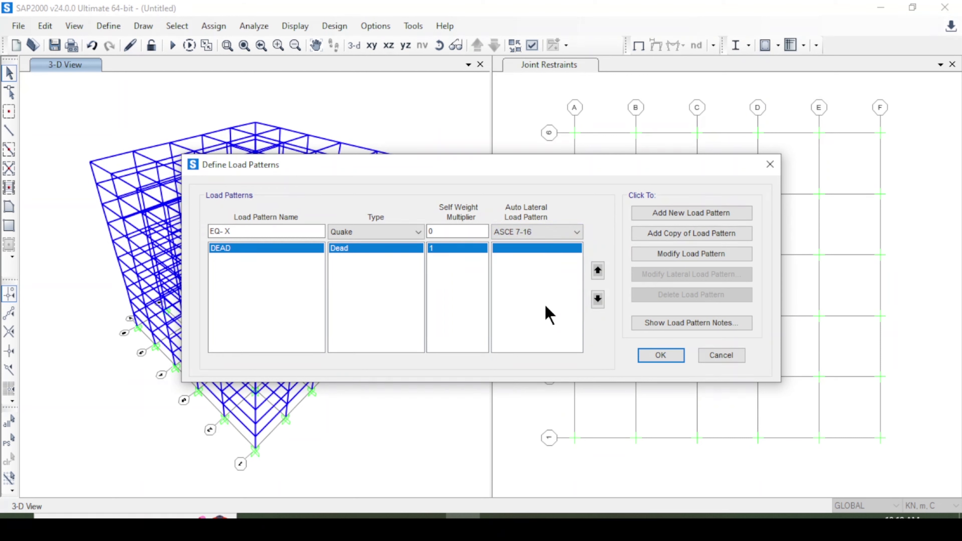
{"action": "left_click", "coordinate": [549, 233]}
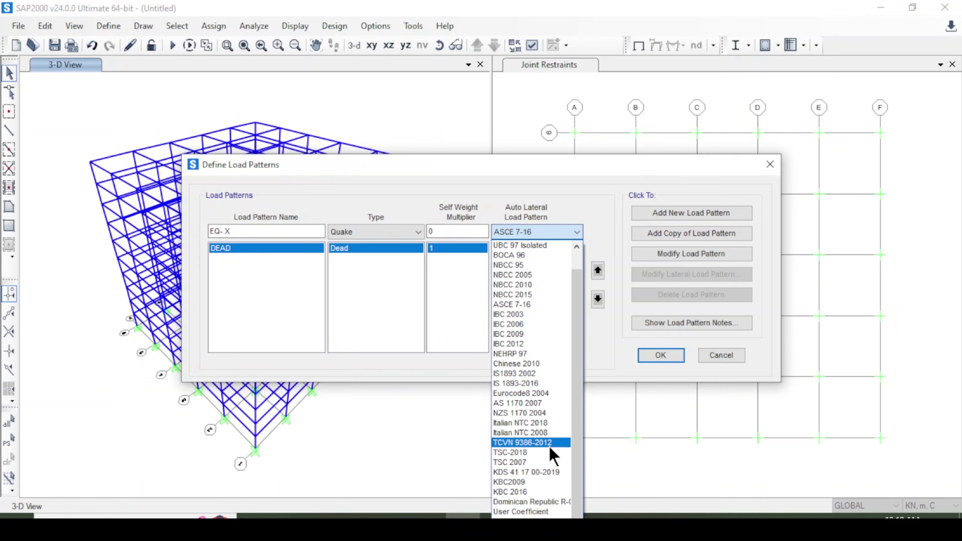
{"action": "left_click", "coordinate": [548, 305]}
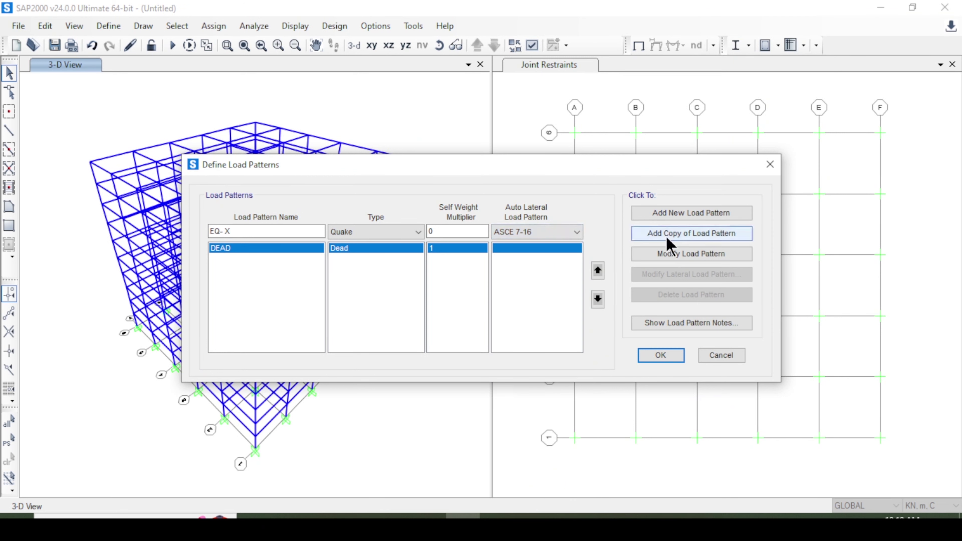
{"action": "left_click", "coordinate": [663, 213]}
- Add another Quake load pattern named EQ- Y with the ASCE 7-16 auto lateral load
{"action": "left_click", "coordinate": [267, 231]}
{"action": "key", "text": "BackSpace"}
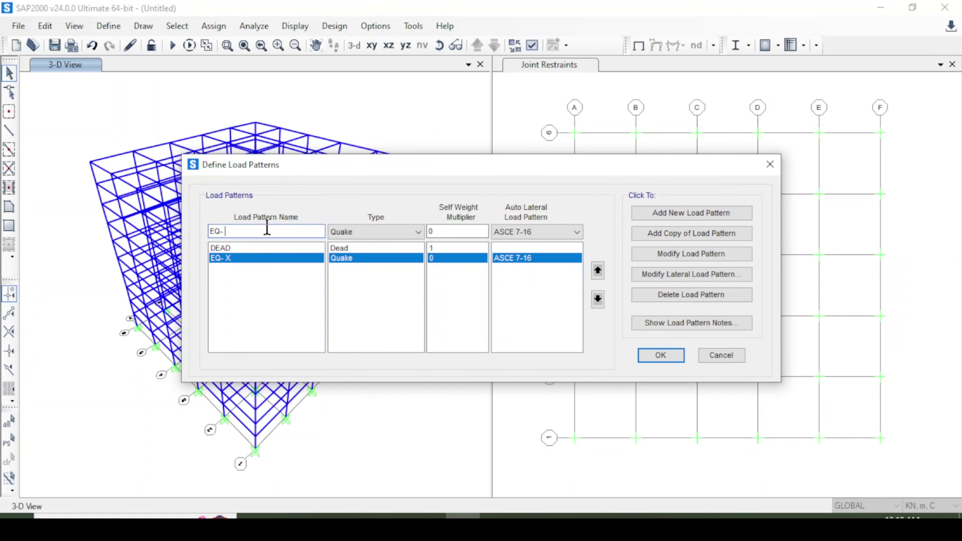
{"action": "type", "text": "Y"}
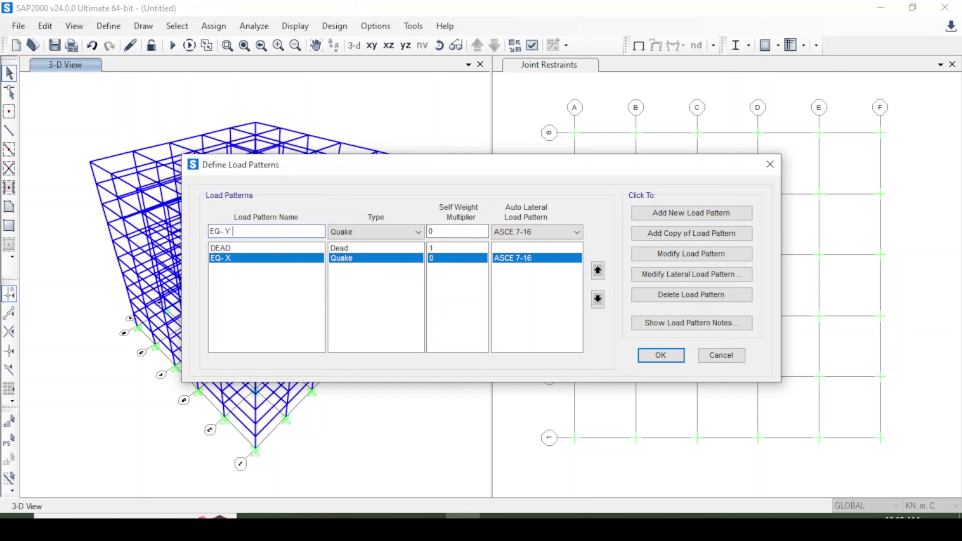
{"action": "left_click", "coordinate": [386, 233]}
{"action": "left_click", "coordinate": [386, 232]}
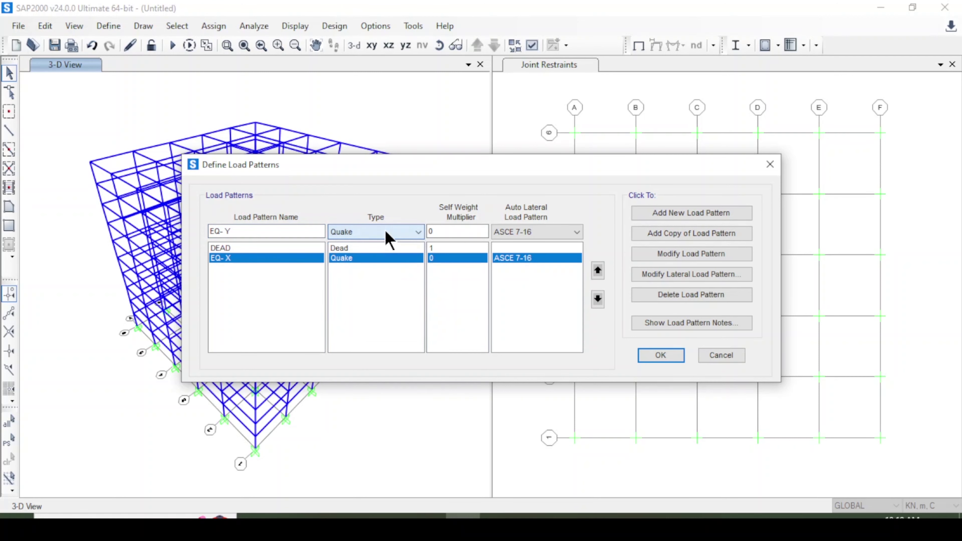
{"action": "left_click", "coordinate": [666, 214]}
- For the EQ- X lateral load, set Ss to 1.15 and S1 to 0.51, and choose site class B
{"action": "left_click", "coordinate": [530, 258]}
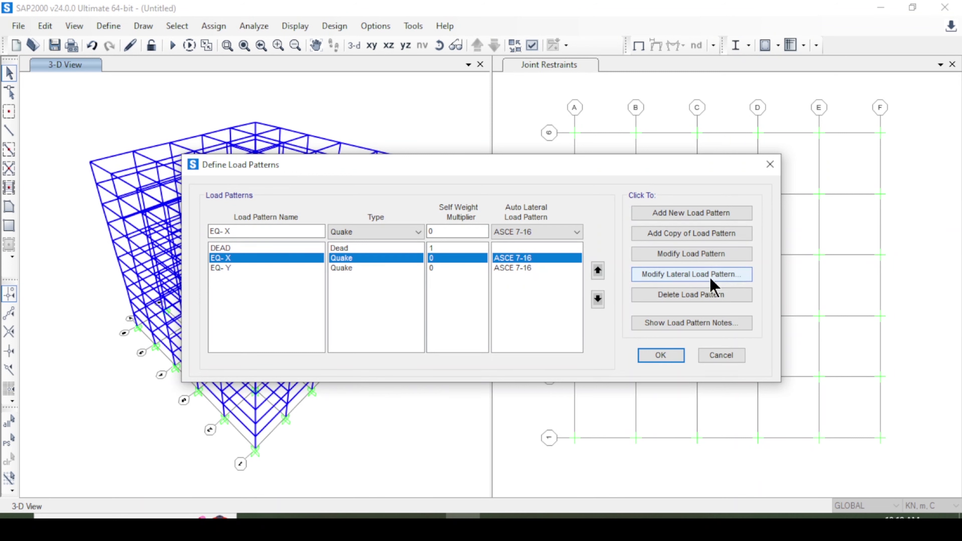
{"action": "left_click", "coordinate": [700, 274]}
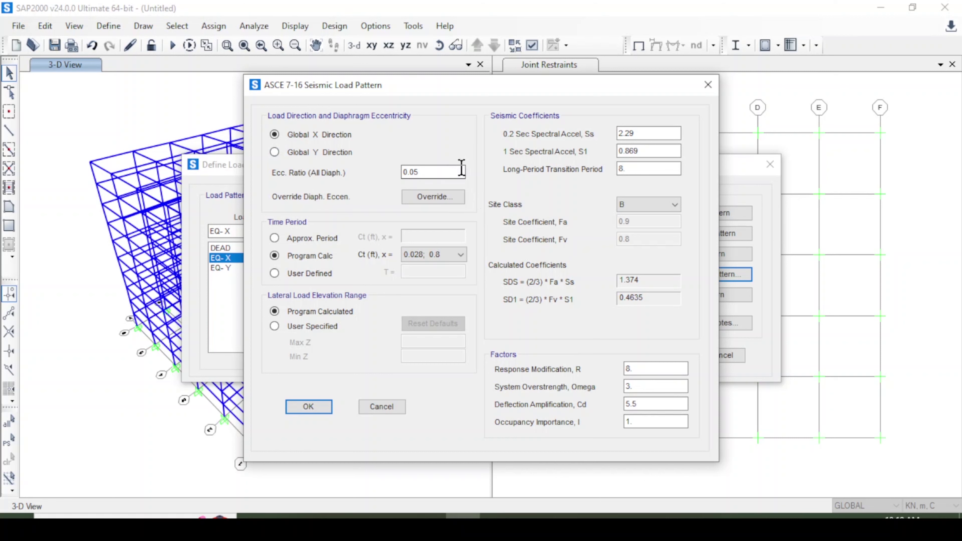
{"action": "left_click", "coordinate": [455, 171]}
{"action": "left_click", "coordinate": [425, 174]}
{"action": "left_click_drag", "start_coordinate": [646, 133], "coordinate": [548, 134]}
{"action": "type", "text": "1.15"}
{"action": "key", "text": "Tab"}
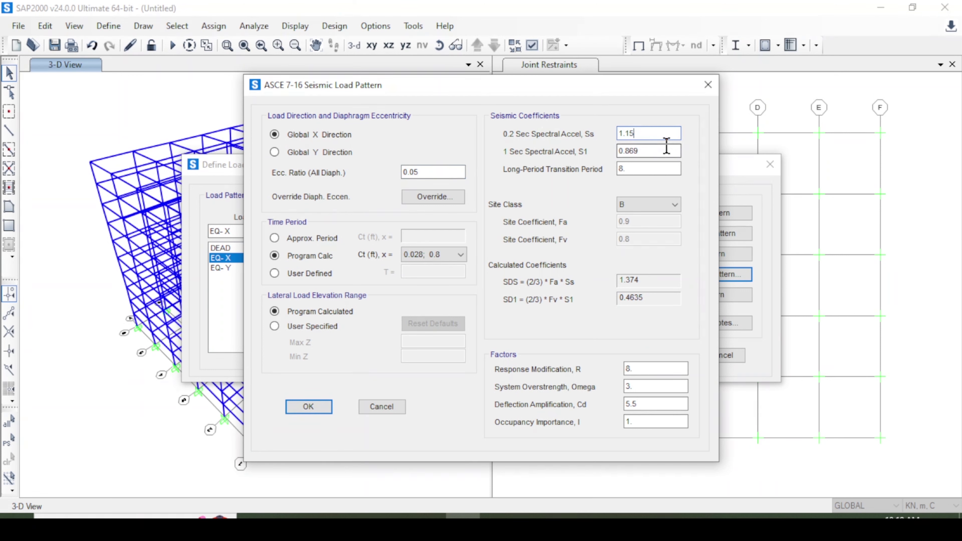
{"action": "type", "text": "0.51"}
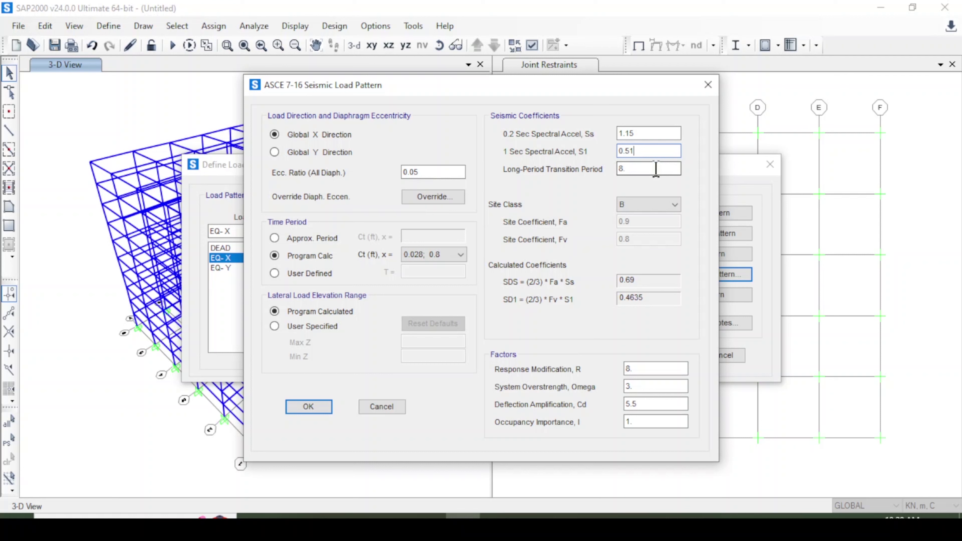
{"action": "key", "text": "Tab"}
{"action": "left_click", "coordinate": [651, 204]}
{"action": "left_click", "coordinate": [640, 227]}
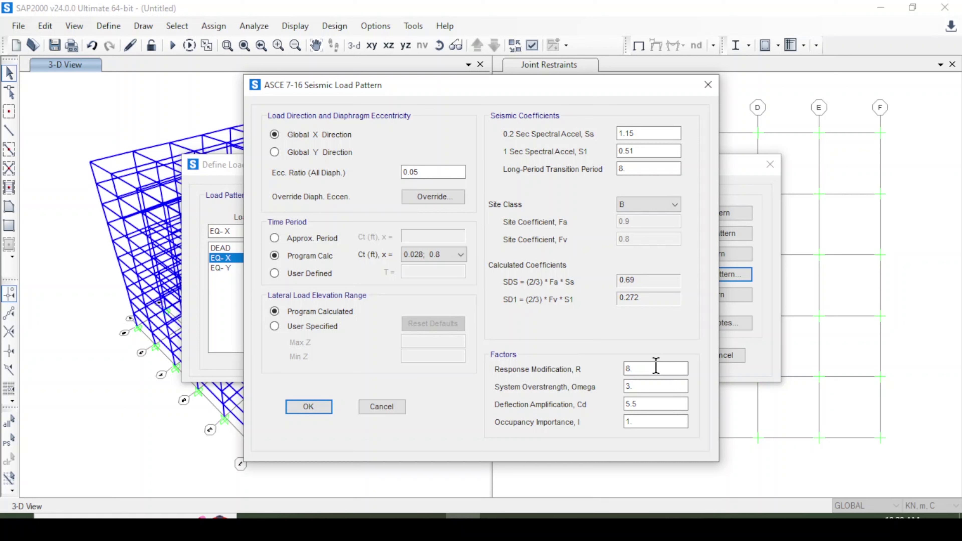
- Set the response modification factor R to 7 for the EQ- X lateral load and accept its ASCE 7-16 parameters
{"action": "left_click_drag", "start_coordinate": [656, 366], "coordinate": [607, 384]}
{"action": "type", "text": "7"}
{"action": "left_click", "coordinate": [654, 384]}
{"action": "left_click", "coordinate": [667, 404]}
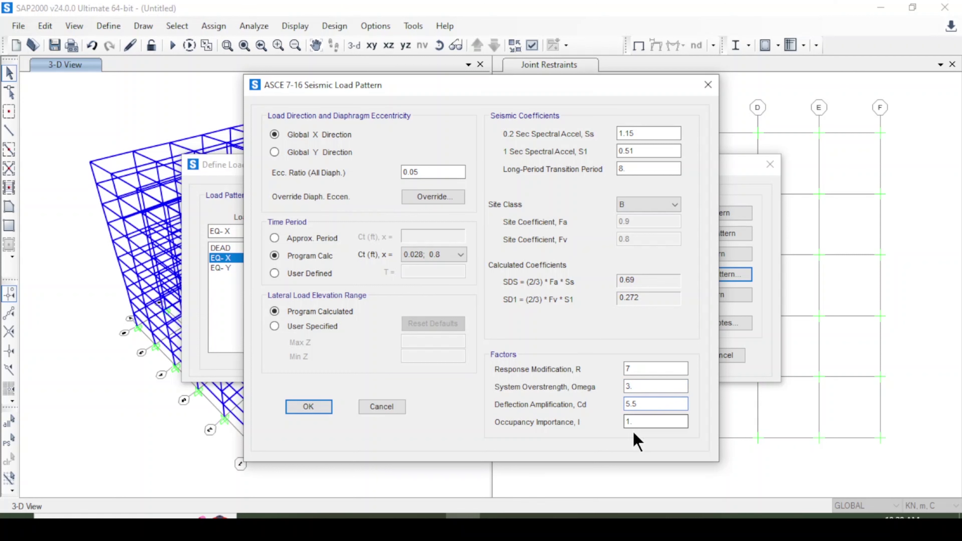
{"action": "left_click", "coordinate": [652, 425]}
{"action": "left_click", "coordinate": [303, 408]}
- For the EQ- Y lateral load, choose the Global Y direction, set Ss to 1.15 and S1 to 0.51, and choose site class B
{"action": "left_click", "coordinate": [365, 268]}
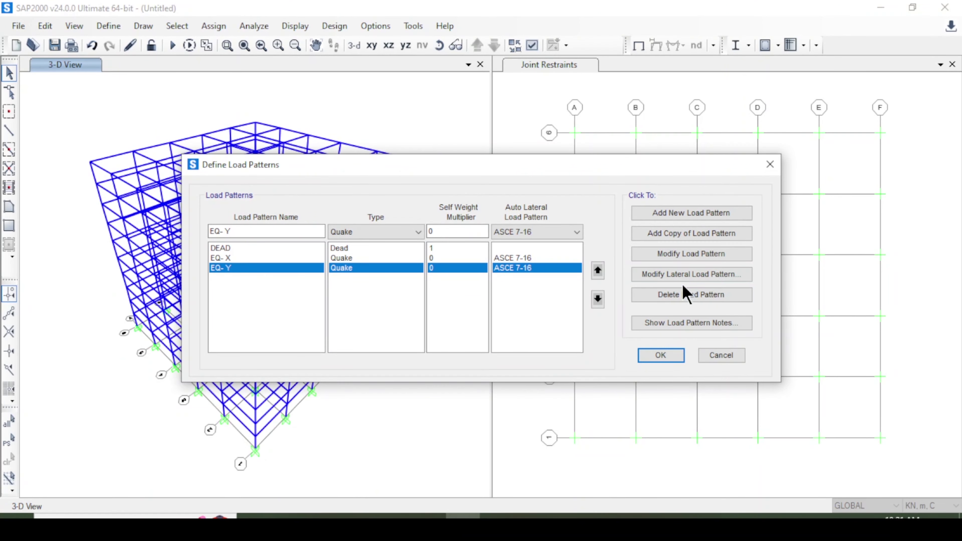
{"action": "left_click", "coordinate": [683, 274]}
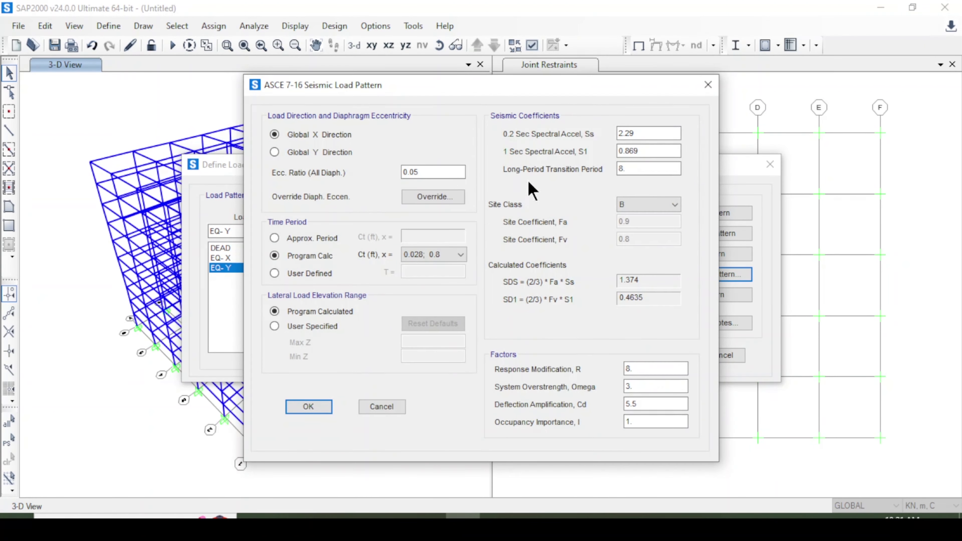
{"action": "left_click", "coordinate": [308, 154]}
{"action": "double_click", "coordinate": [644, 134]}
{"action": "type", "text": "1.15"}
{"action": "left_click", "coordinate": [636, 150]}
{"action": "left_click_drag", "start_coordinate": [663, 155], "coordinate": [532, 150]}
{"action": "type", "text": "0.51"}
{"action": "key", "text": "Tab"}
{"action": "left_click", "coordinate": [648, 204]}
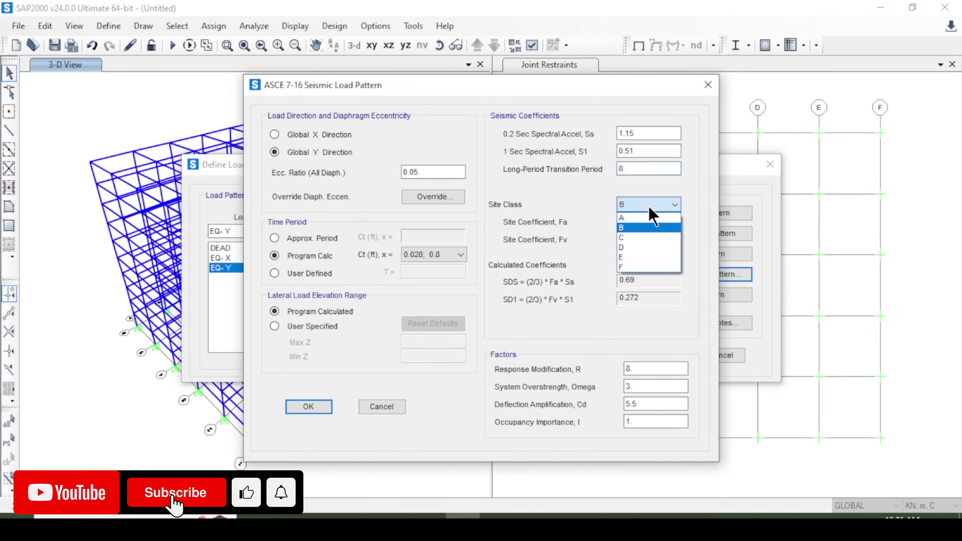
{"action": "left_click", "coordinate": [646, 228]}
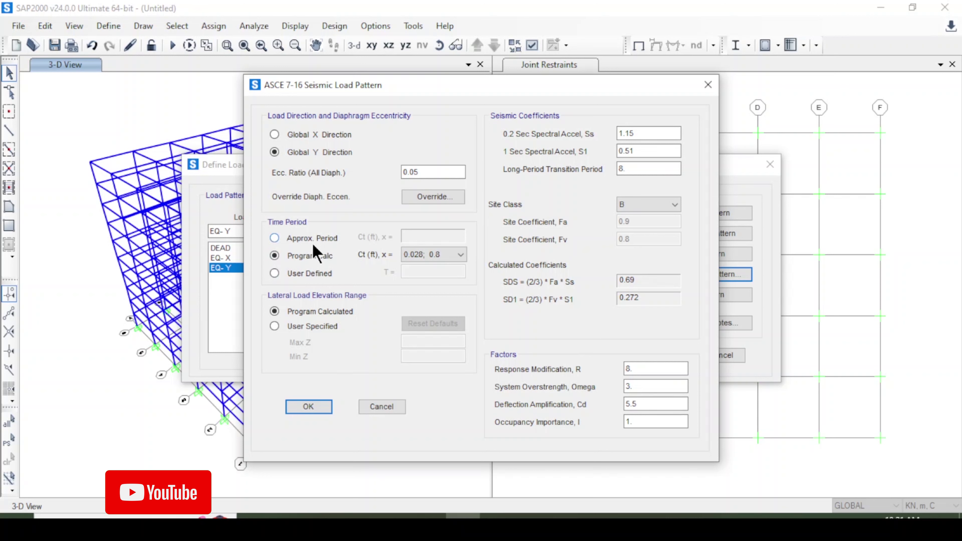
- Set the EQ- Y response modification factor R to 7, accept its parameters and confirm the load pattern definitions
{"action": "key", "text": "Tab"}
{"action": "type", "text": "7"}
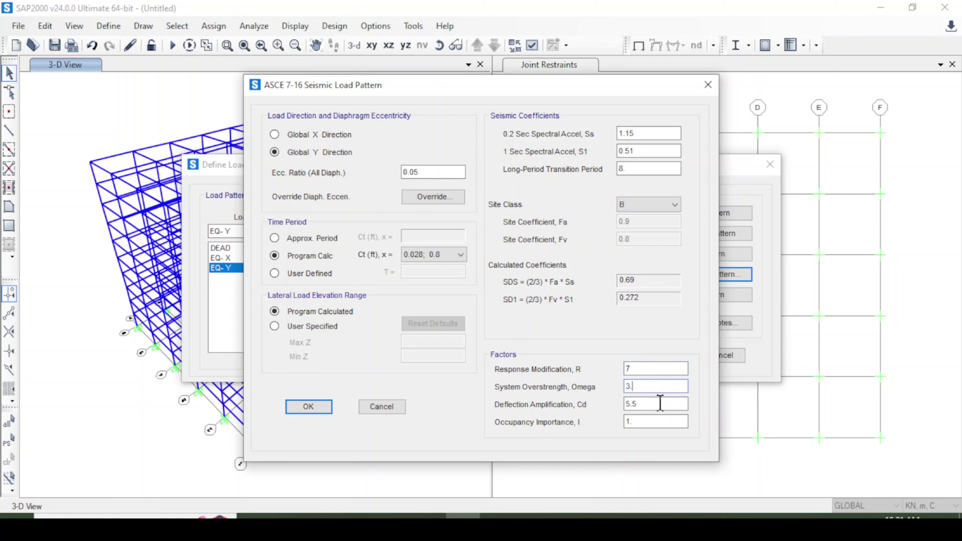
{"action": "left_click", "coordinate": [659, 407]}
{"action": "left_click", "coordinate": [649, 421]}
{"action": "left_click", "coordinate": [307, 407]}
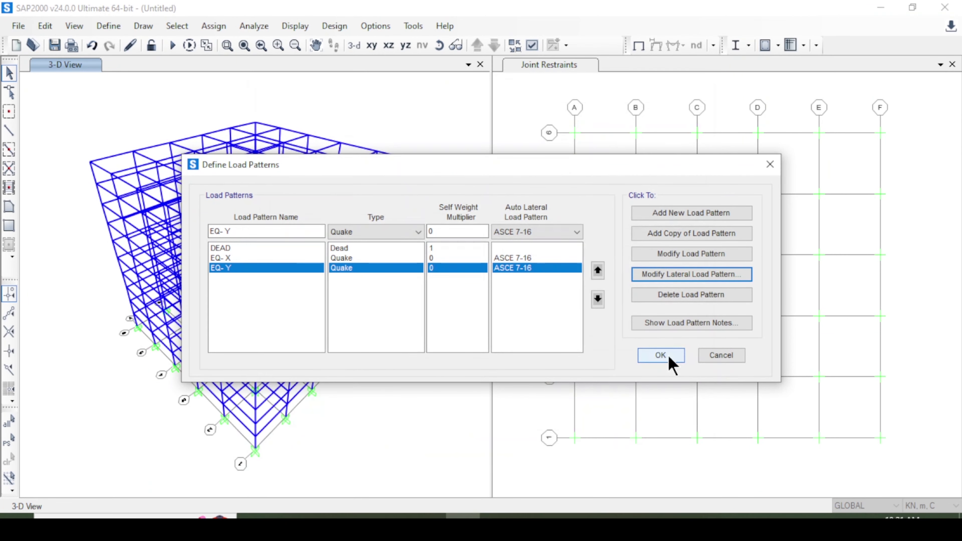
{"action": "left_click", "coordinate": [660, 355]}
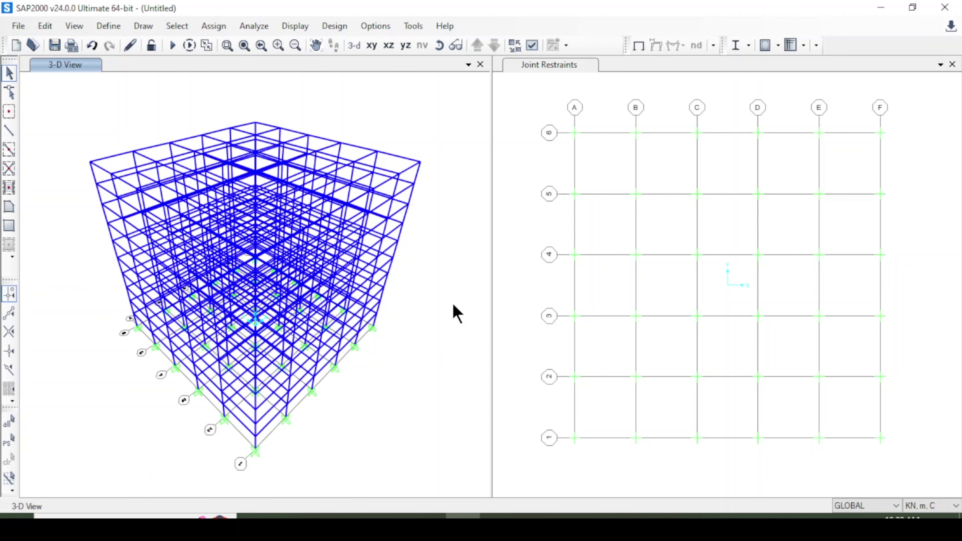
- Save the model in the STEEL STRUCTURE folder as "Steel strucure - THA"
{"action": "key", "text": "ctrl+s"}
{"action": "type", "text": "sT"}
{"action": "type", "text": "Steel strucure - THA"}
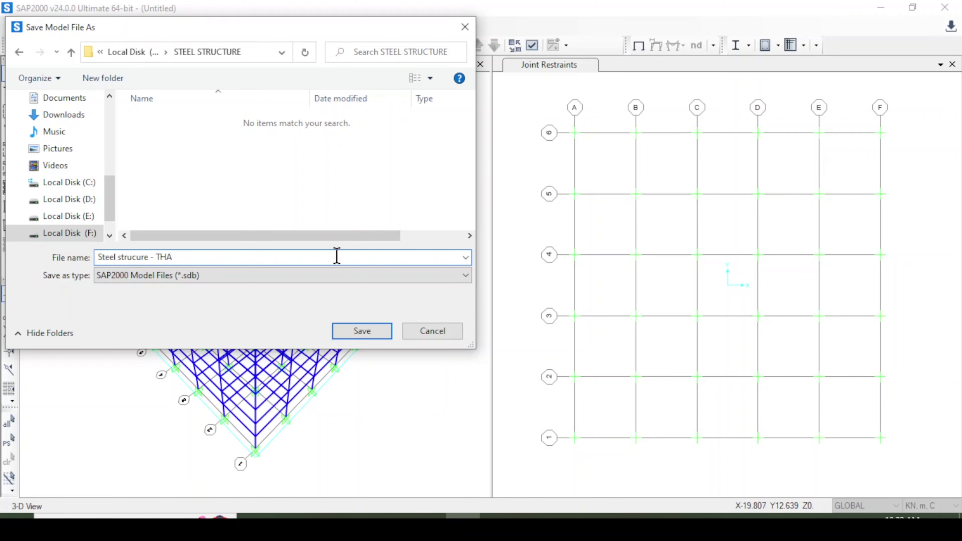
{"action": "key", "text": "Return"}
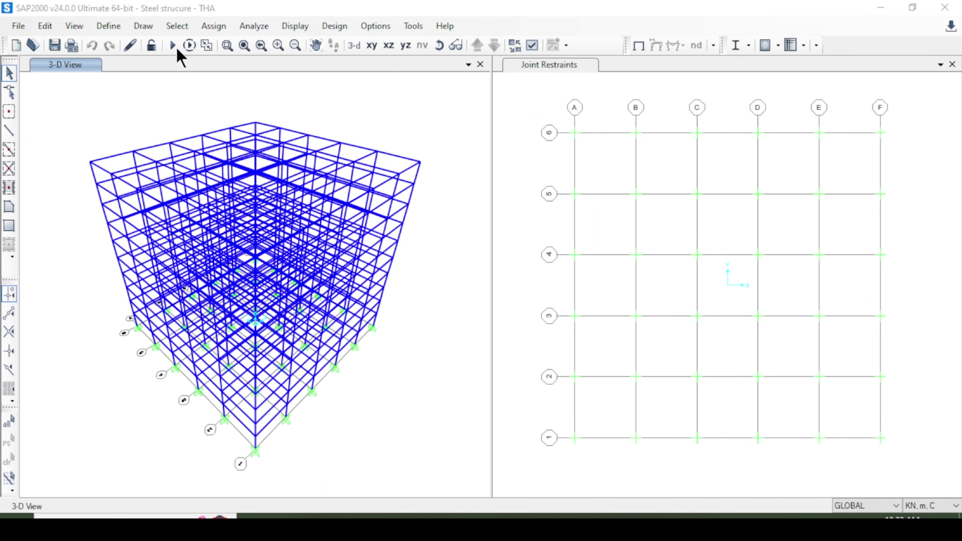
- Run the analysis for all load cases and examine the frame's DEAD deformed shape
{"action": "left_click", "coordinate": [173, 45]}
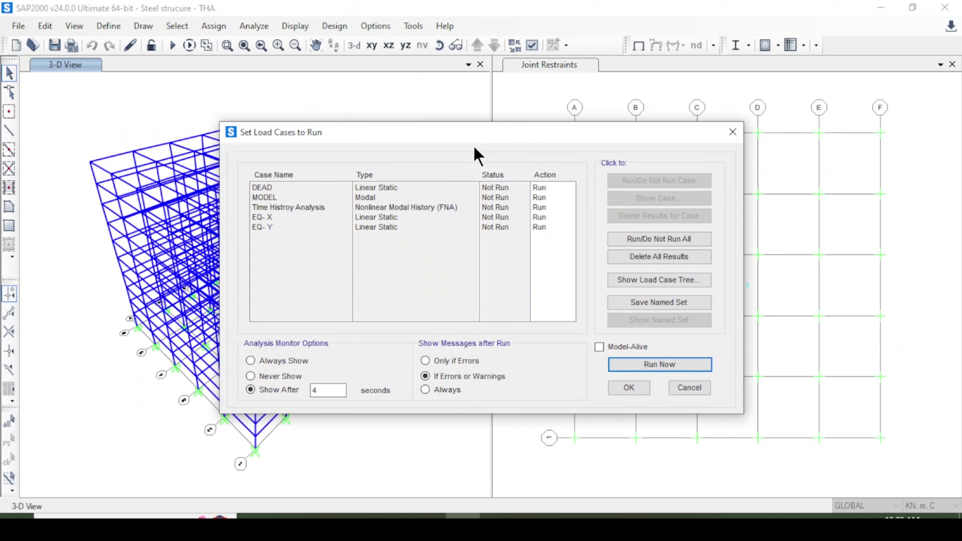
{"action": "left_click_drag", "start_coordinate": [477, 146], "coordinate": [641, 123]}
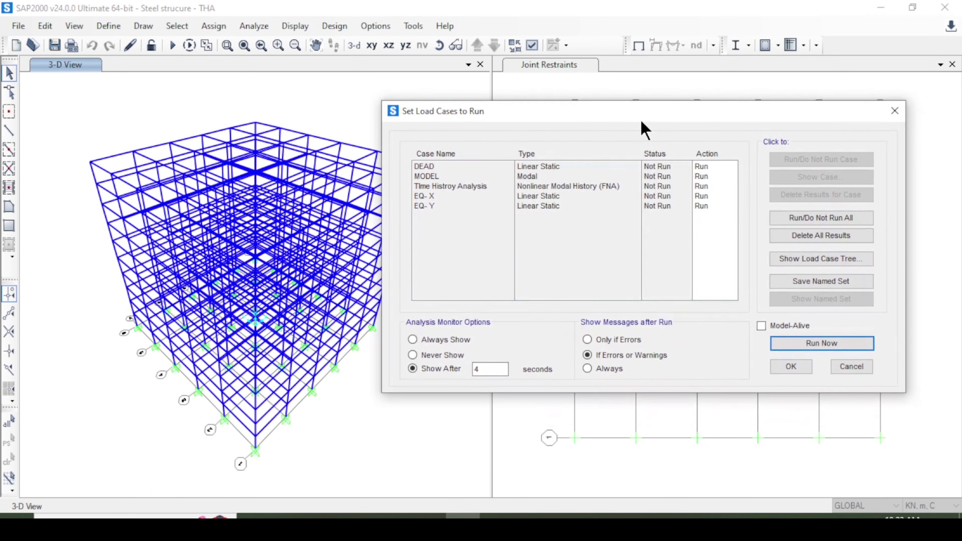
{"action": "left_click", "coordinate": [819, 343]}
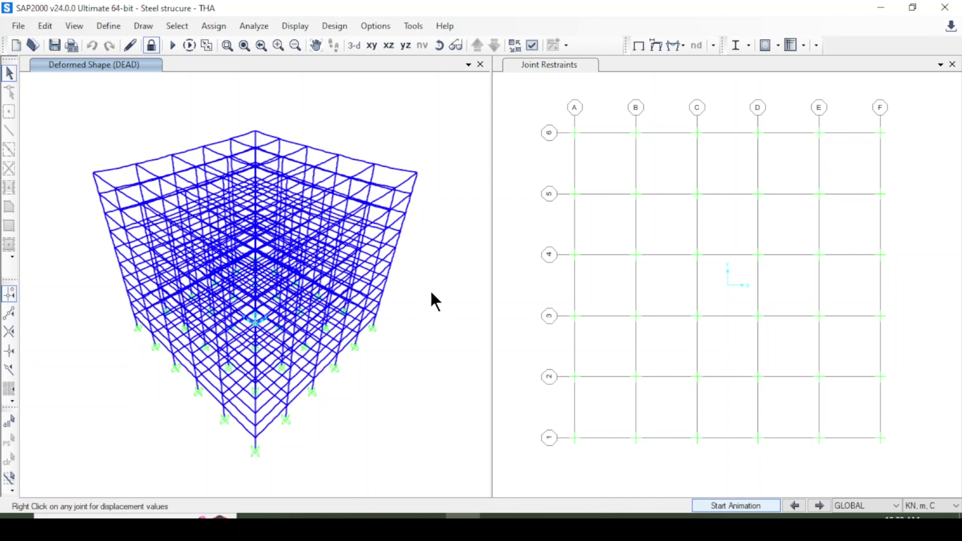
{"action": "left_click", "coordinate": [753, 506]}
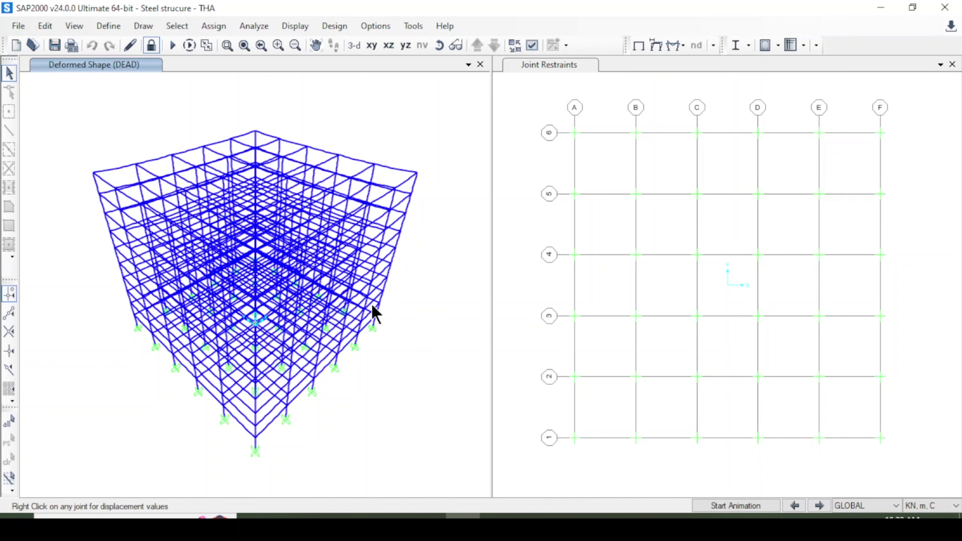
{"action": "right_click", "coordinate": [135, 164]}
- Display the relative-displacement deformed shape of the TIme Histroy Analysis case at 10 sec and check the top corner joint's displacements
{"action": "left_click", "coordinate": [657, 47]}
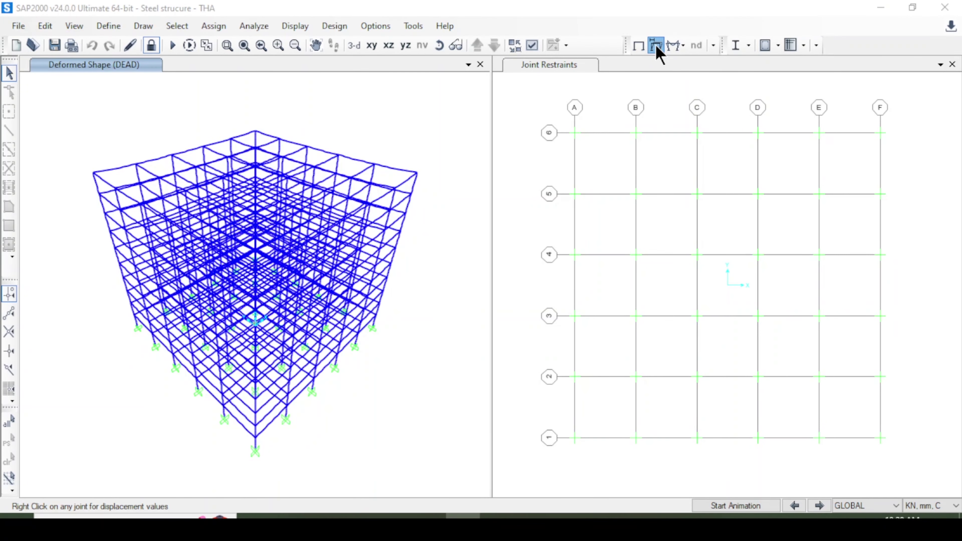
{"action": "left_click", "coordinate": [341, 130]}
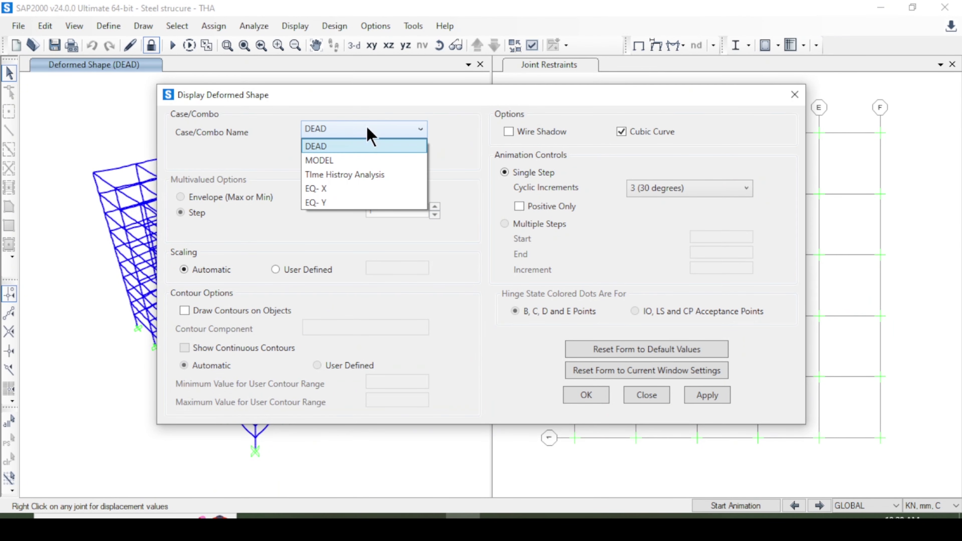
{"action": "left_click", "coordinate": [367, 178]}
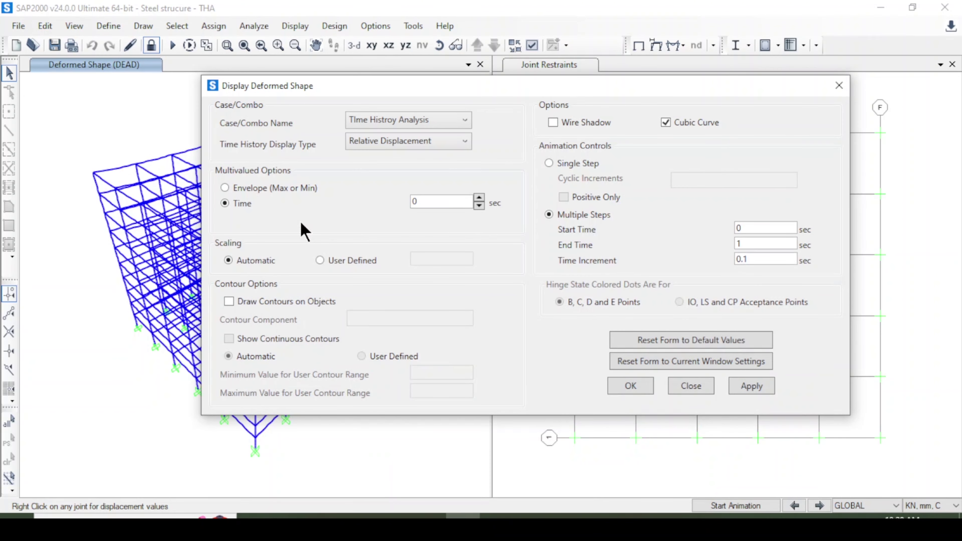
{"action": "left_click", "coordinate": [423, 200]}
{"action": "double_click", "coordinate": [430, 204]}
{"action": "type", "text": "10"}
{"action": "left_click_drag", "start_coordinate": [496, 84], "coordinate": [581, 86]}
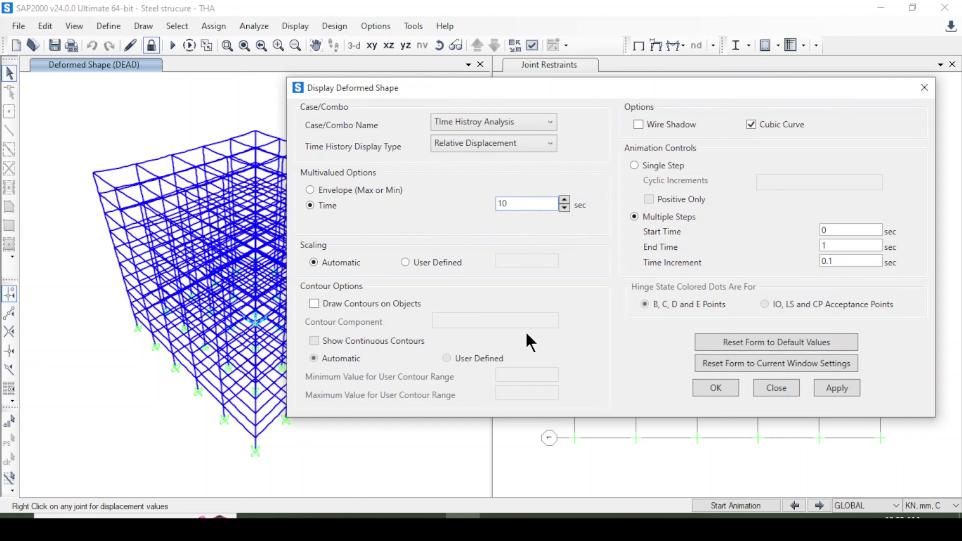
{"action": "left_click", "coordinate": [836, 388]}
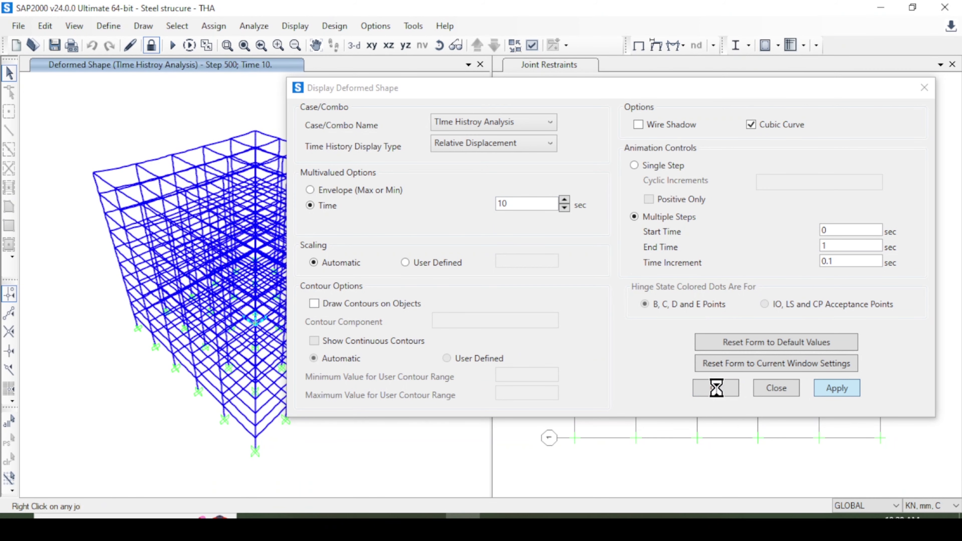
{"action": "left_click", "coordinate": [716, 388]}
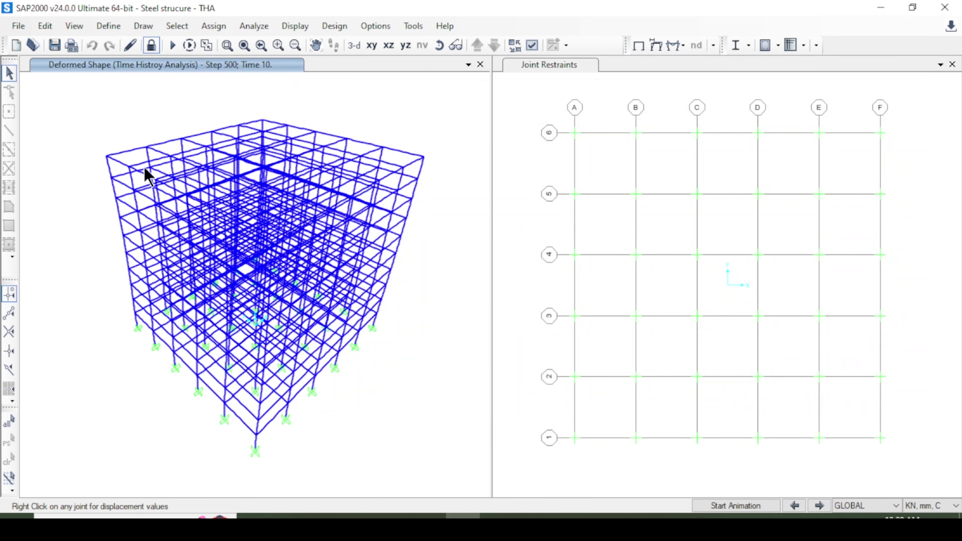
{"action": "right_click", "coordinate": [106, 157]}
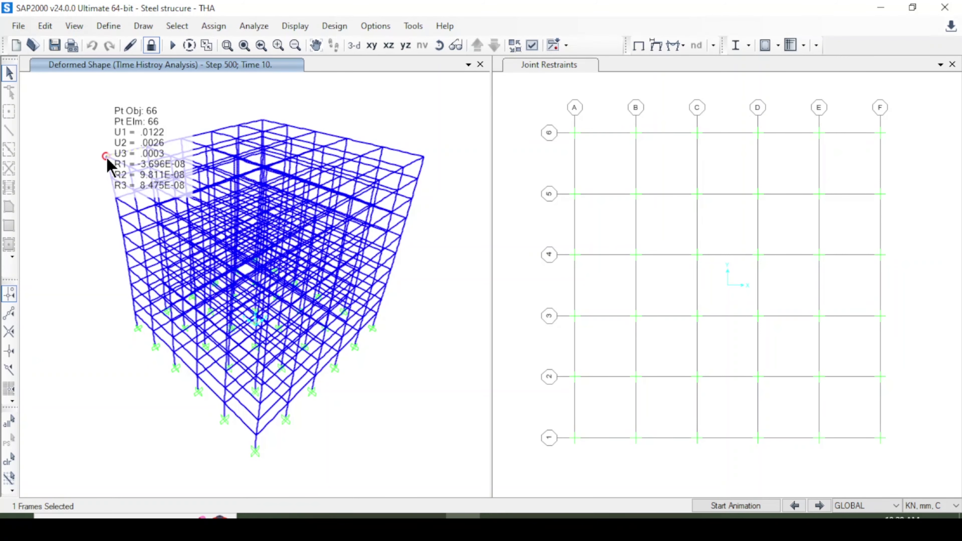
- Apply the time history deformed shape at 15 sec and uncover the model to examine it
{"action": "key", "text": "F6"}
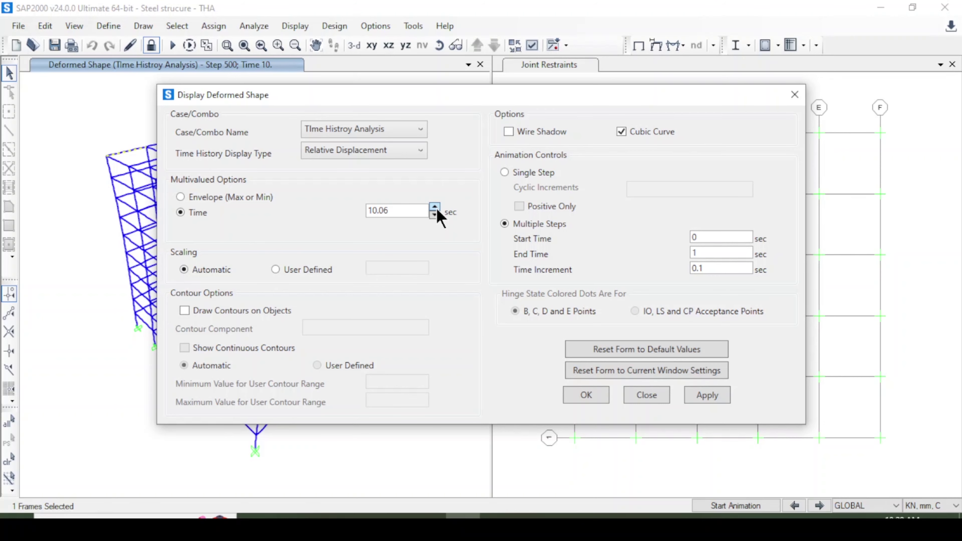
{"action": "left_click", "coordinate": [434, 208]}
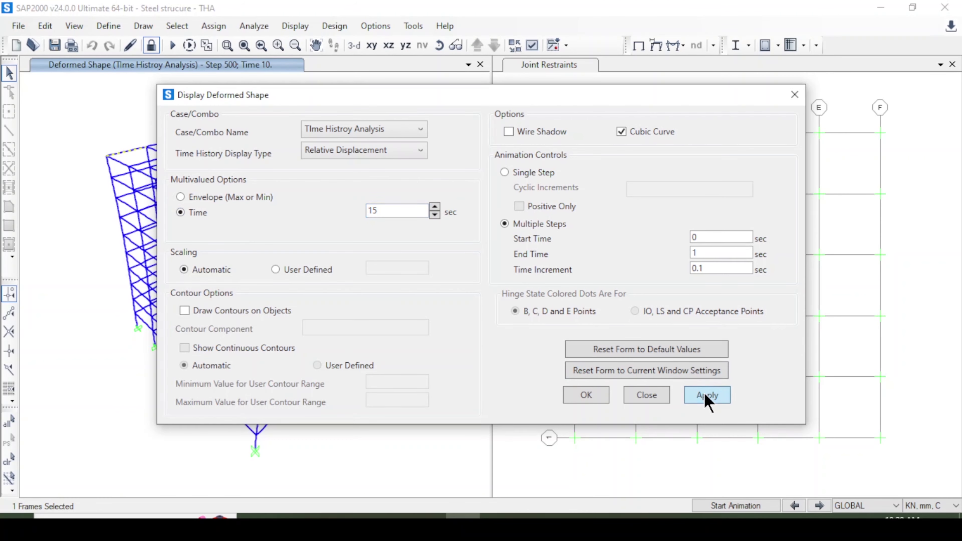
{"action": "left_click", "coordinate": [706, 394]}
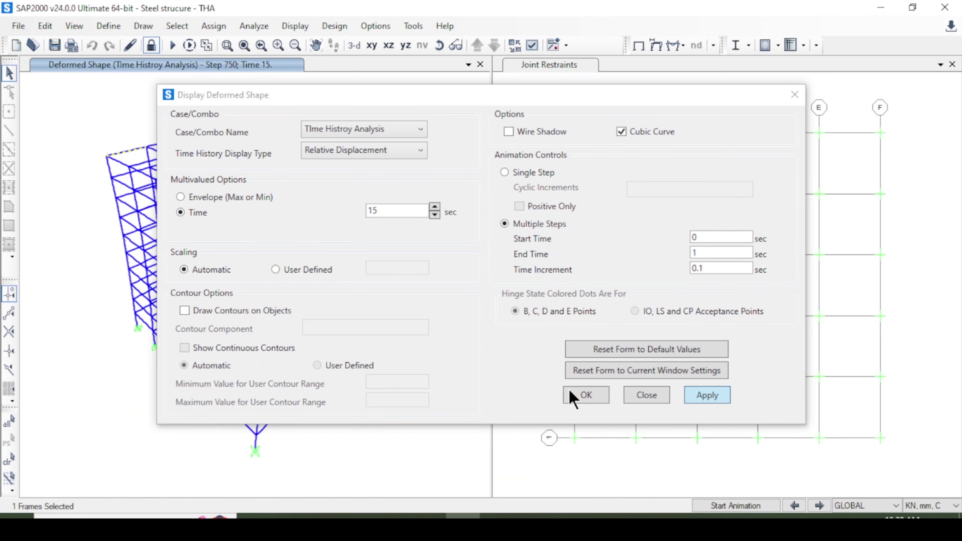
{"action": "left_click_drag", "start_coordinate": [356, 96], "coordinate": [466, 95]}
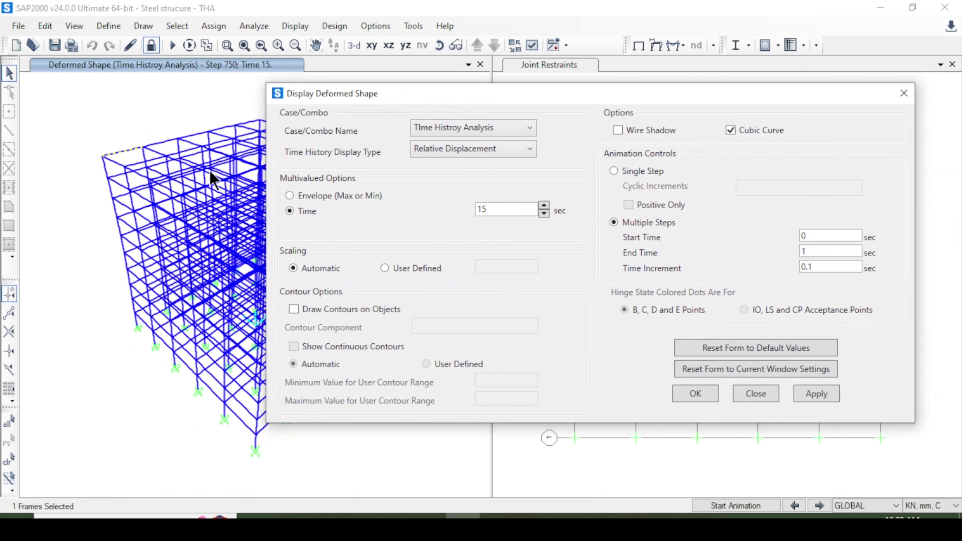
- Display the time history deformed shape at 20 sec and read the top corner joint's displacements
{"action": "left_click_drag", "start_coordinate": [508, 208], "coordinate": [428, 216]}
{"action": "type", "text": "20"}
{"action": "key", "text": "Return"}
{"action": "mouse_move", "coordinate": [84, 161]}
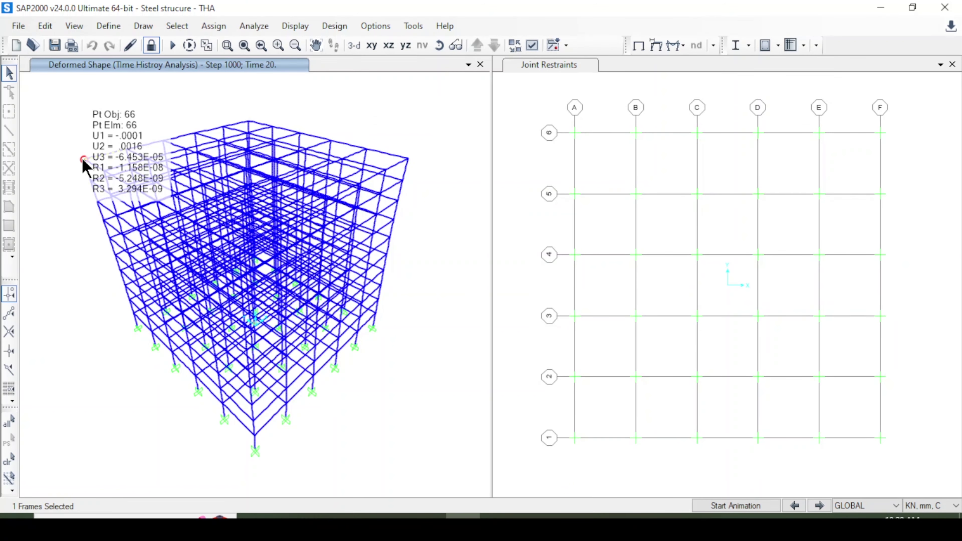
- Set the time history deformed shape display back to 10 sec
{"action": "key", "text": "F6"}
{"action": "type", "text": "10"}
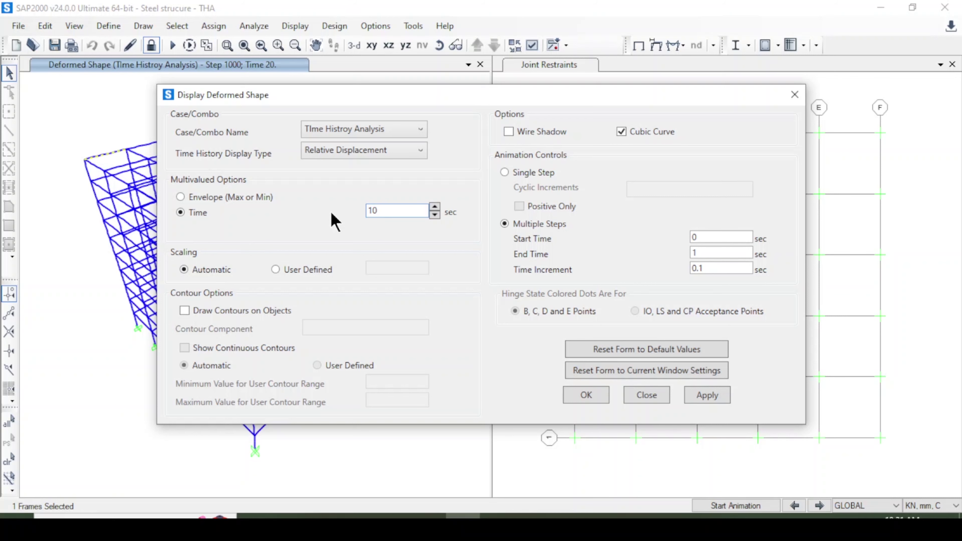
{"action": "left_click", "coordinate": [698, 403]}
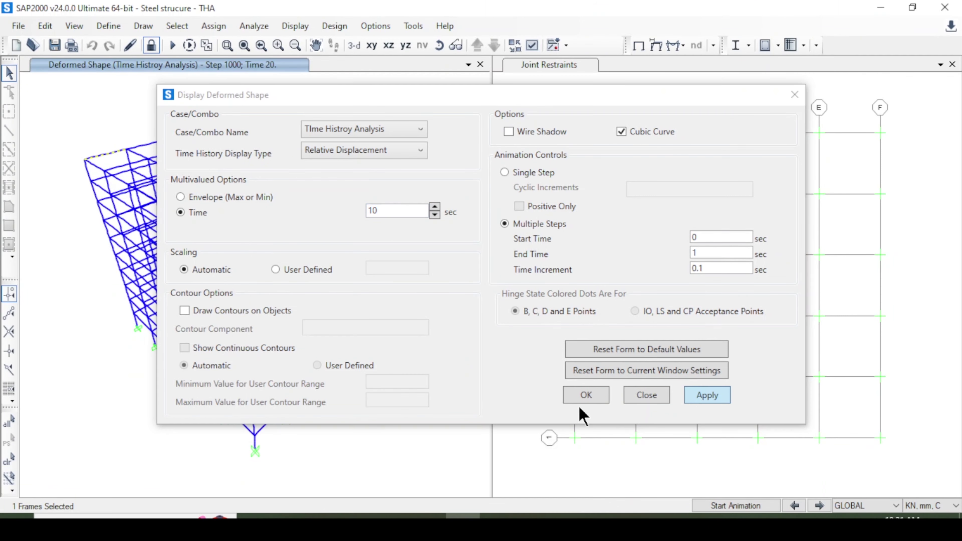
{"action": "left_click", "coordinate": [585, 394]}
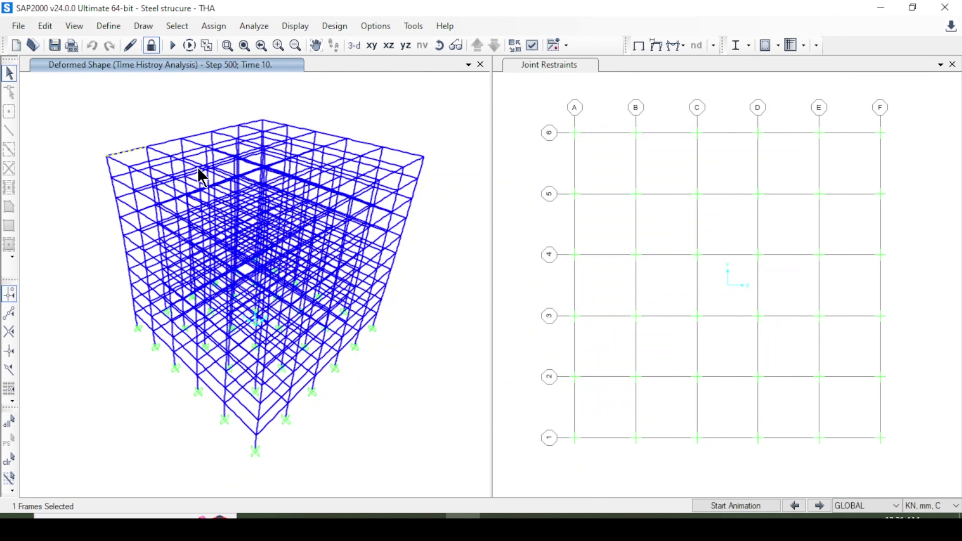
- Play the animation of the time history deformed shape, then stop it
{"action": "left_click", "coordinate": [378, 280]}
{"action": "left_click", "coordinate": [753, 506]}
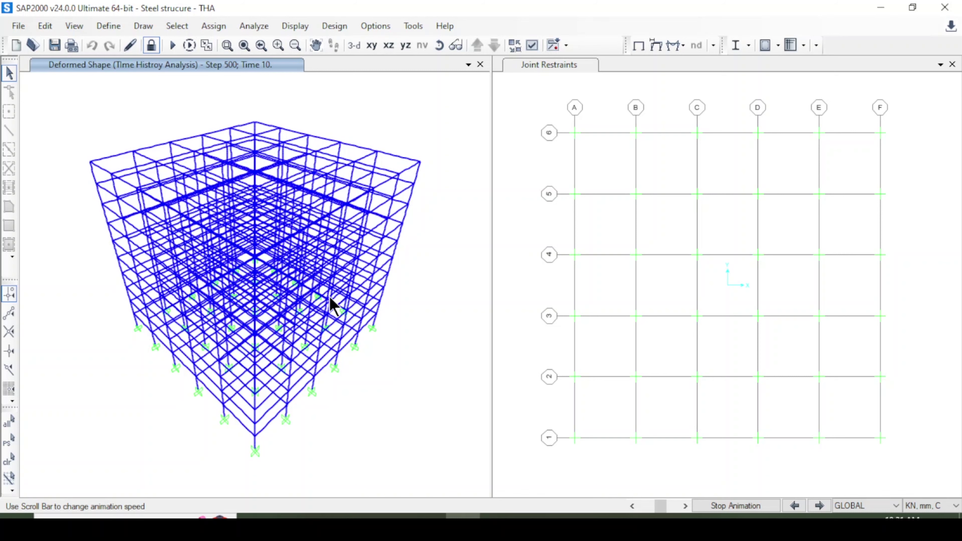
{"action": "left_click", "coordinate": [739, 510]}
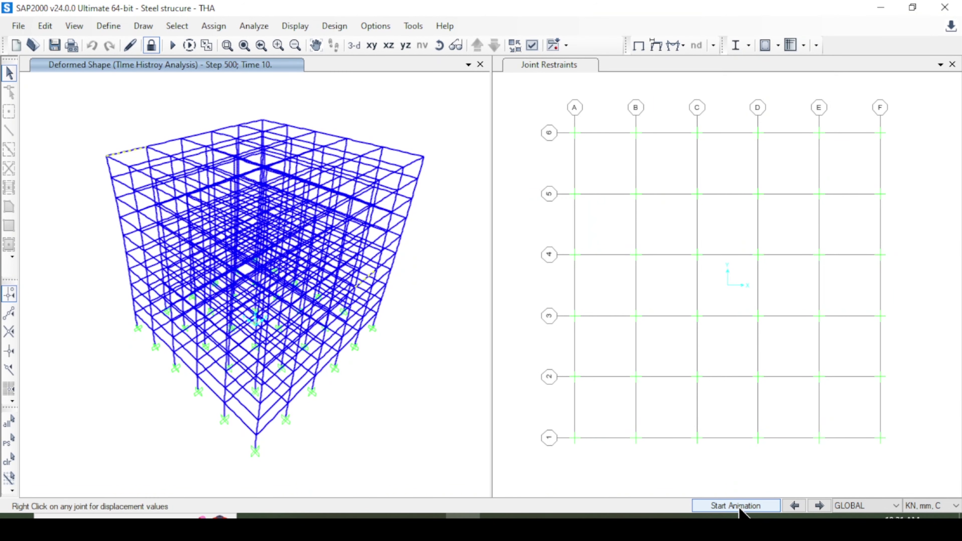
- Read the displacements of the top corner joint and its neighbouring roof joint at 10 sec
{"action": "left_click", "coordinate": [109, 158]}
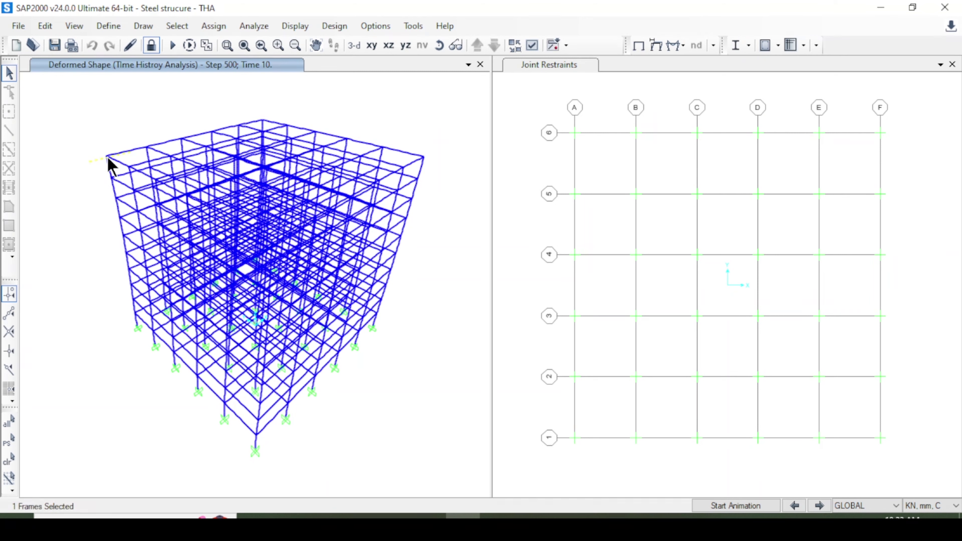
{"action": "right_click", "coordinate": [146, 147]}
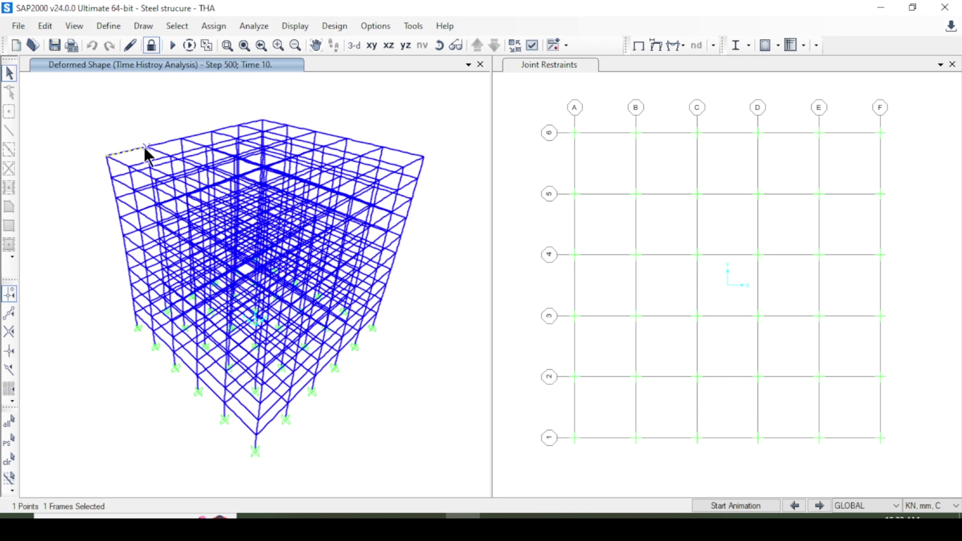
{"action": "mouse_move", "coordinate": [148, 150]}
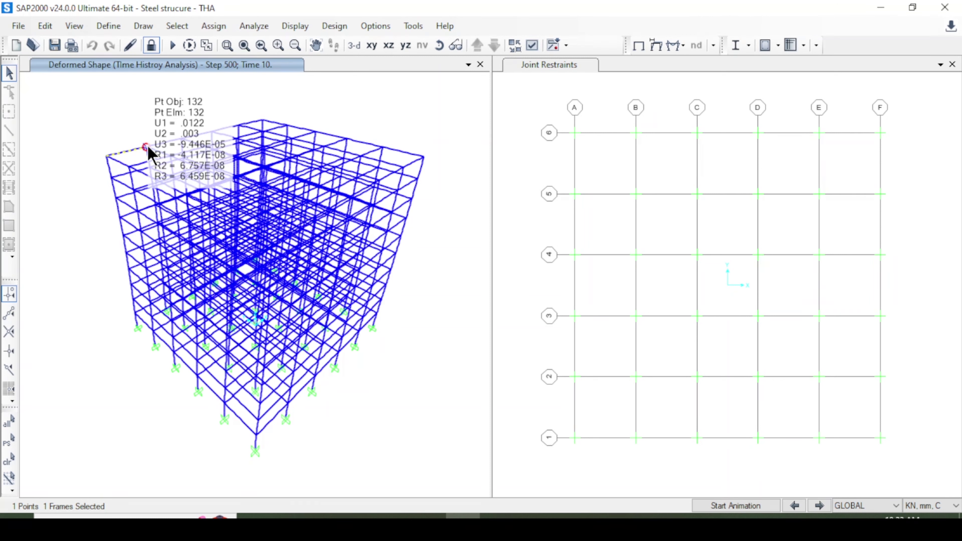
{"action": "mouse_move", "coordinate": [108, 159]}
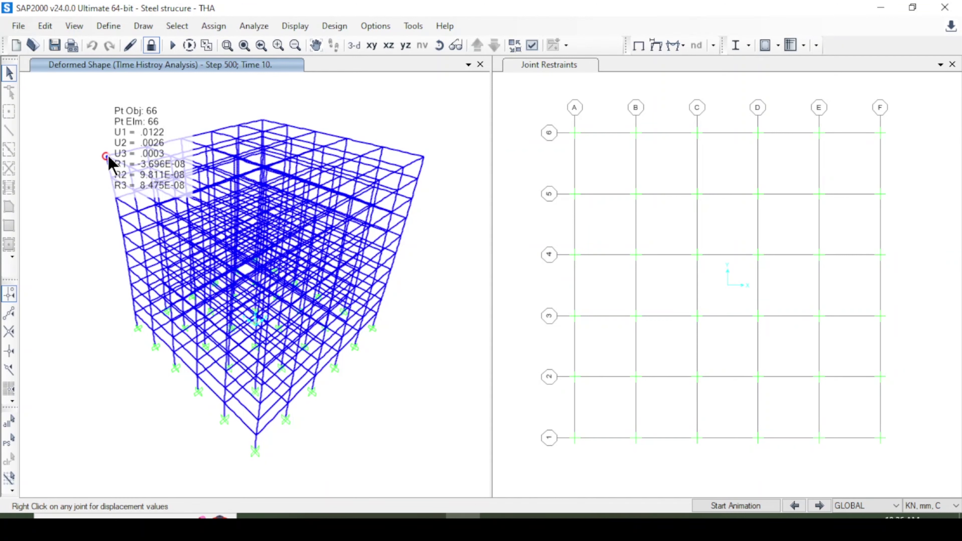
- Define a joint plot function for the acceleration of joint 66 in the UX direction
{"action": "left_click", "coordinate": [108, 159]}
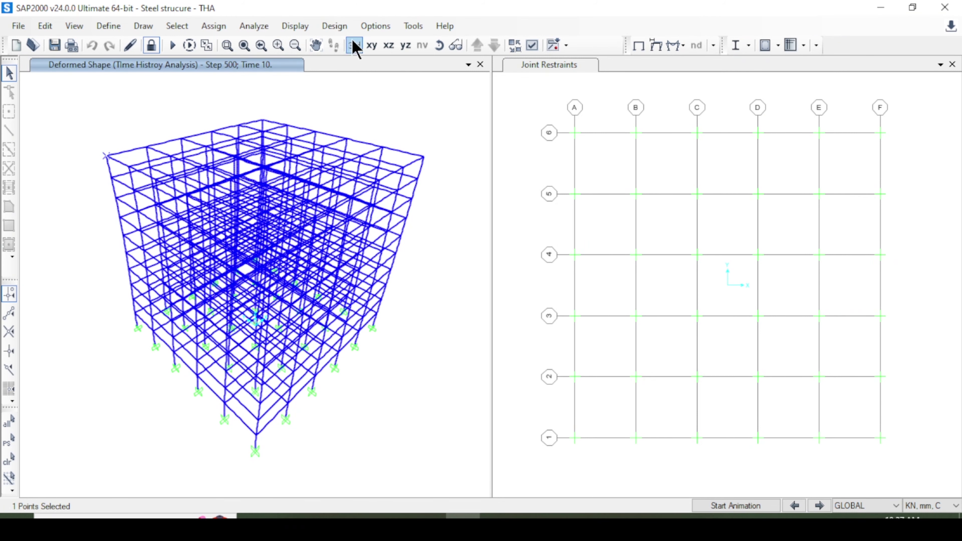
{"action": "left_click", "coordinate": [296, 26]}
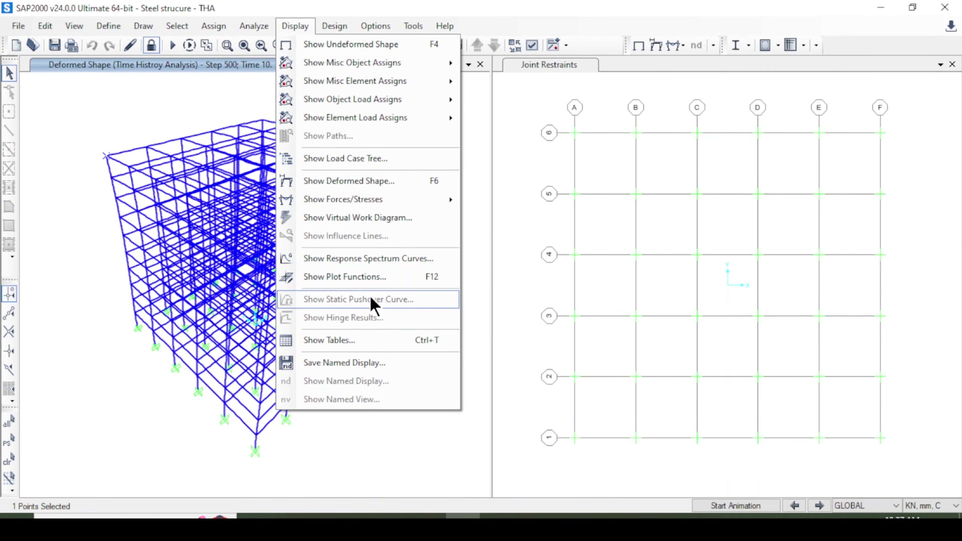
{"action": "left_click", "coordinate": [369, 278]}
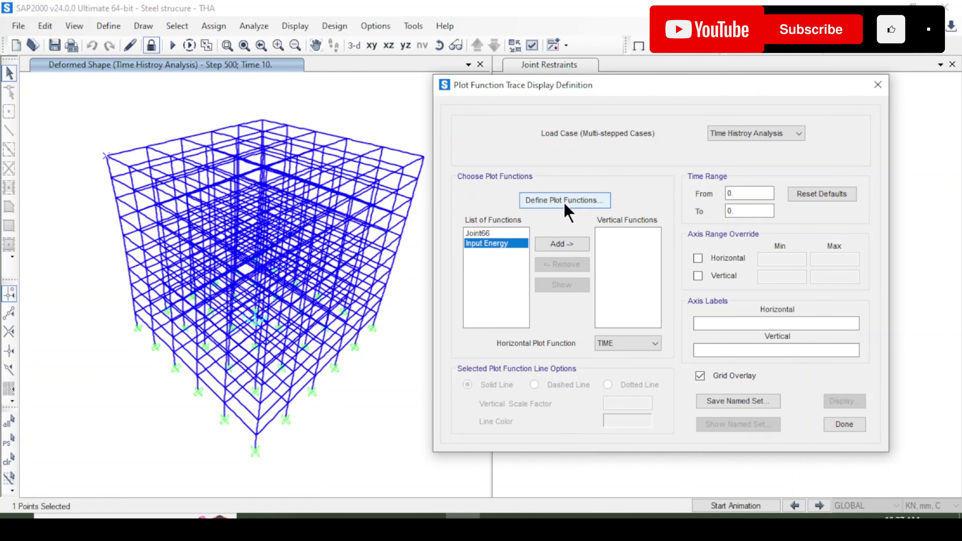
{"action": "left_click", "coordinate": [565, 204]}
{"action": "left_click_drag", "start_coordinate": [495, 174], "coordinate": [697, 123]}
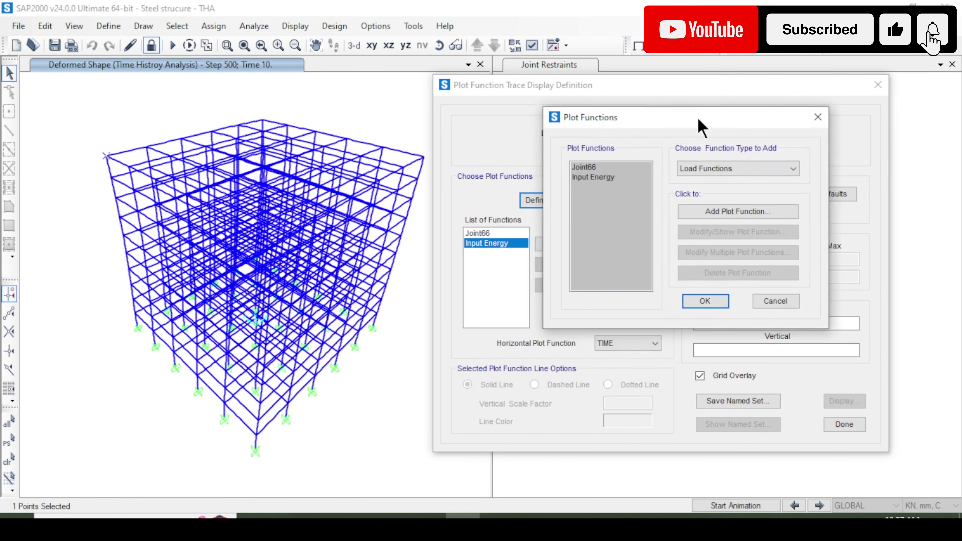
{"action": "left_click", "coordinate": [704, 169]}
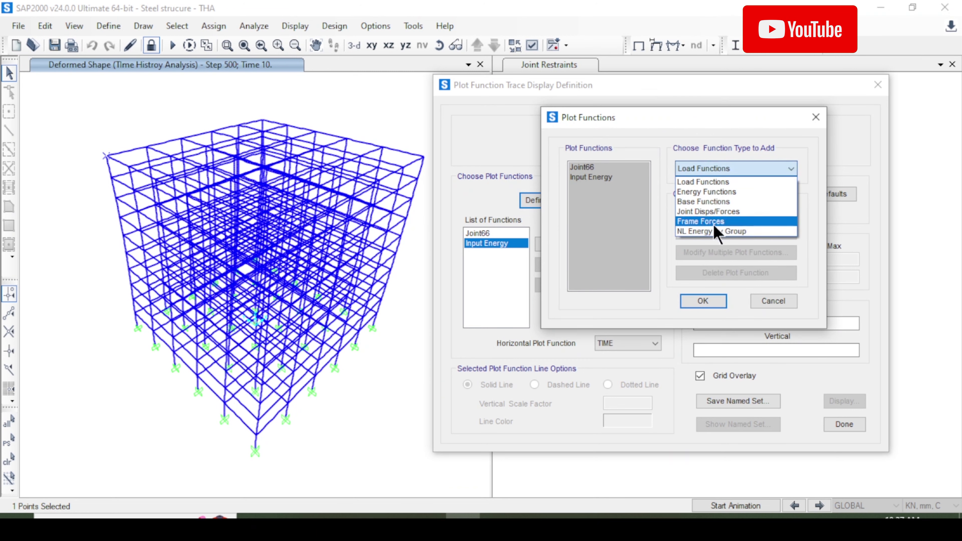
{"action": "left_click", "coordinate": [716, 212]}
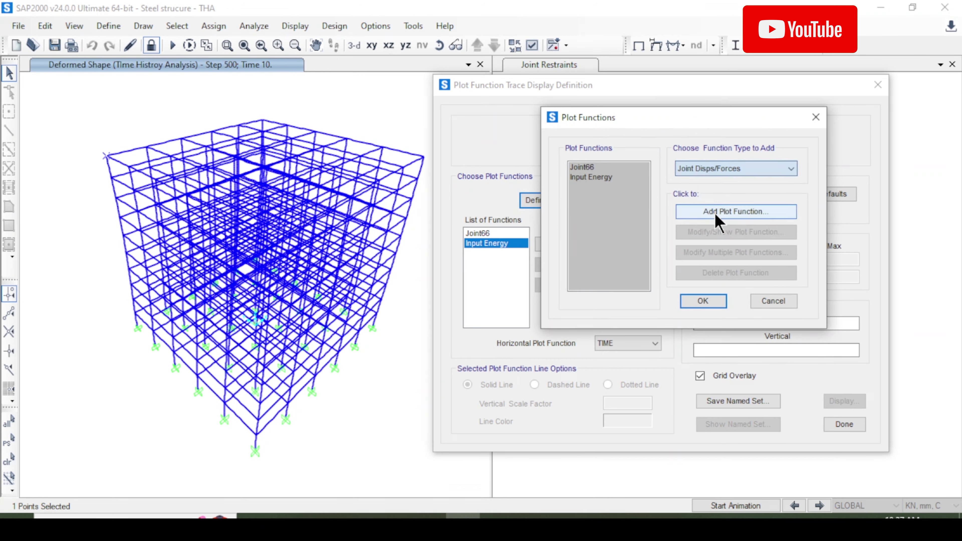
{"action": "left_click", "coordinate": [715, 212]}
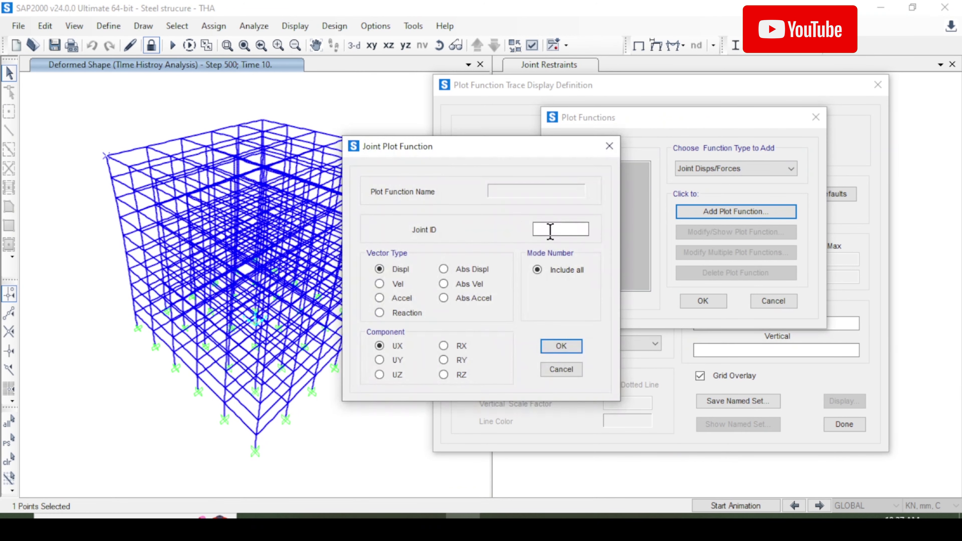
{"action": "type", "text": "66"}
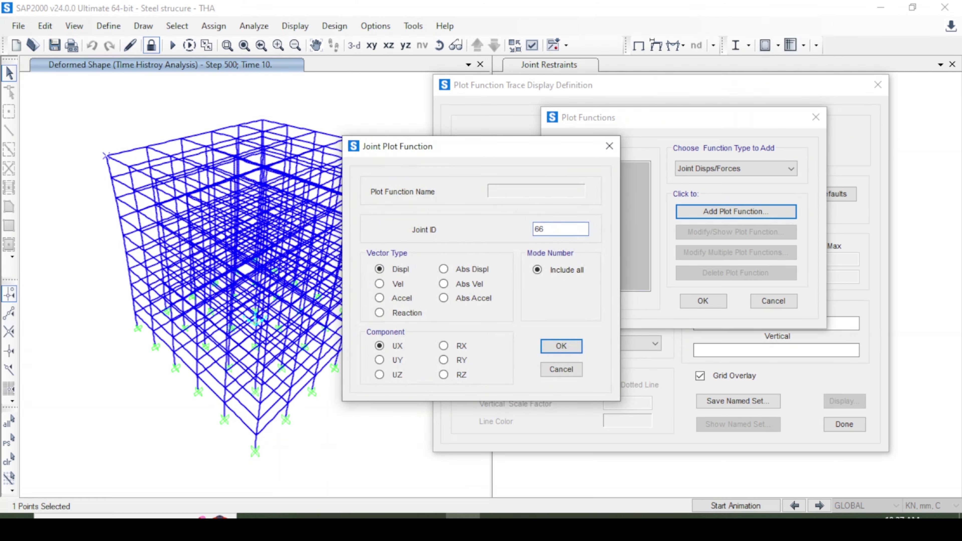
{"action": "left_click", "coordinate": [380, 299]}
{"action": "left_click", "coordinate": [561, 347]}
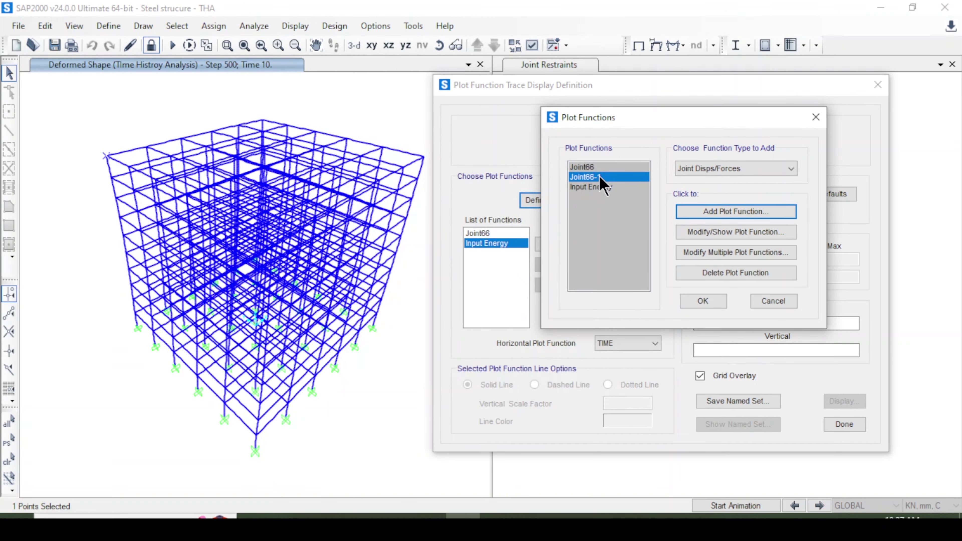
- Add a plot function for joint 66's acceleration in the UY direction and accept the plot function definitions
{"action": "left_click", "coordinate": [701, 212]}
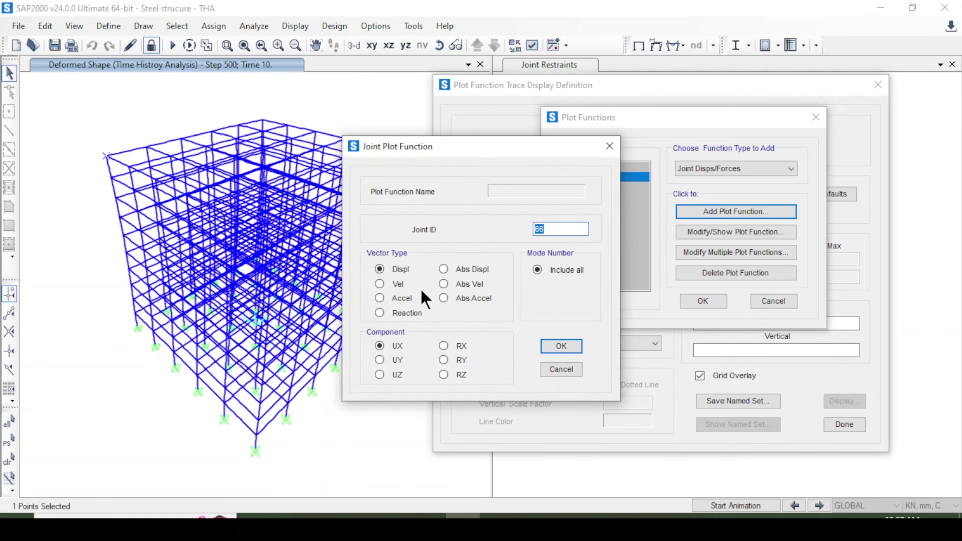
{"action": "left_click", "coordinate": [407, 300]}
{"action": "left_click", "coordinate": [396, 361]}
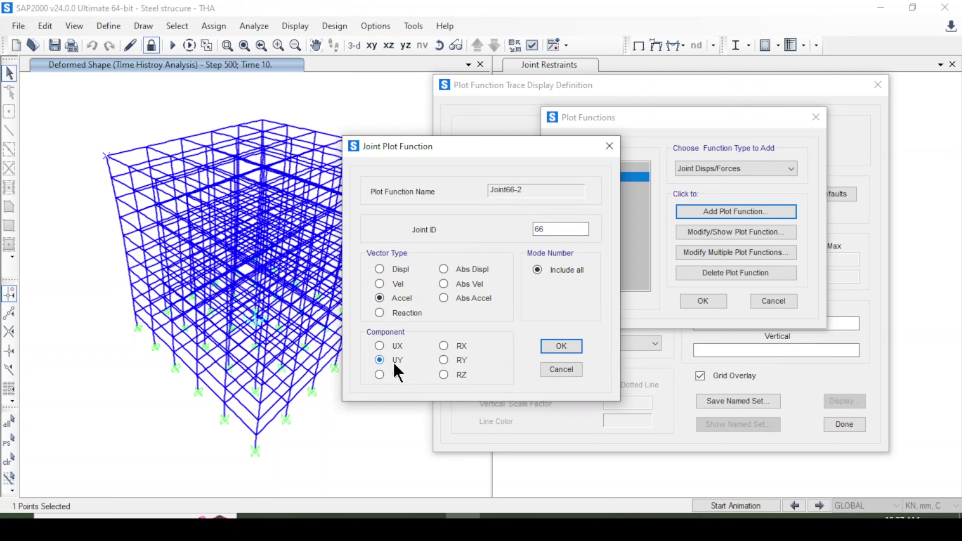
{"action": "left_click", "coordinate": [560, 346]}
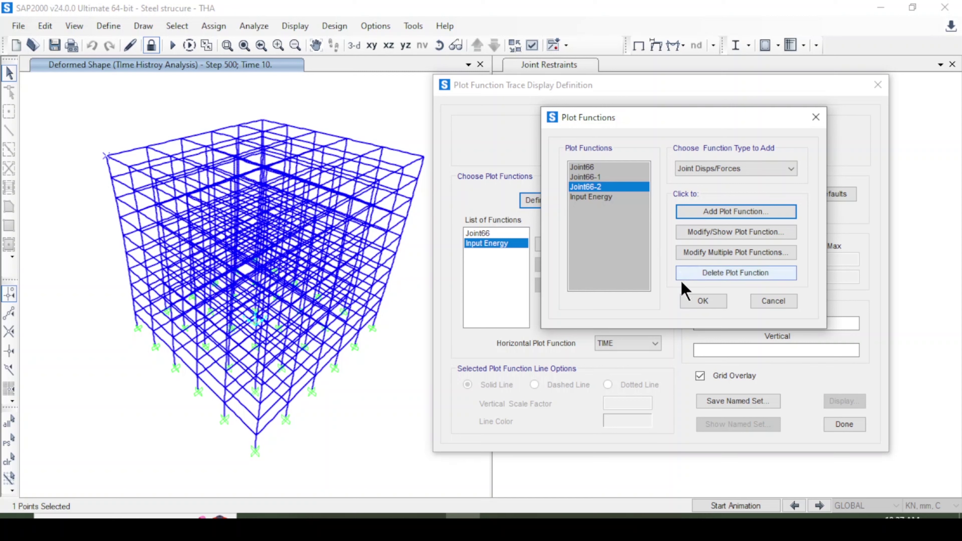
{"action": "left_click", "coordinate": [689, 299]}
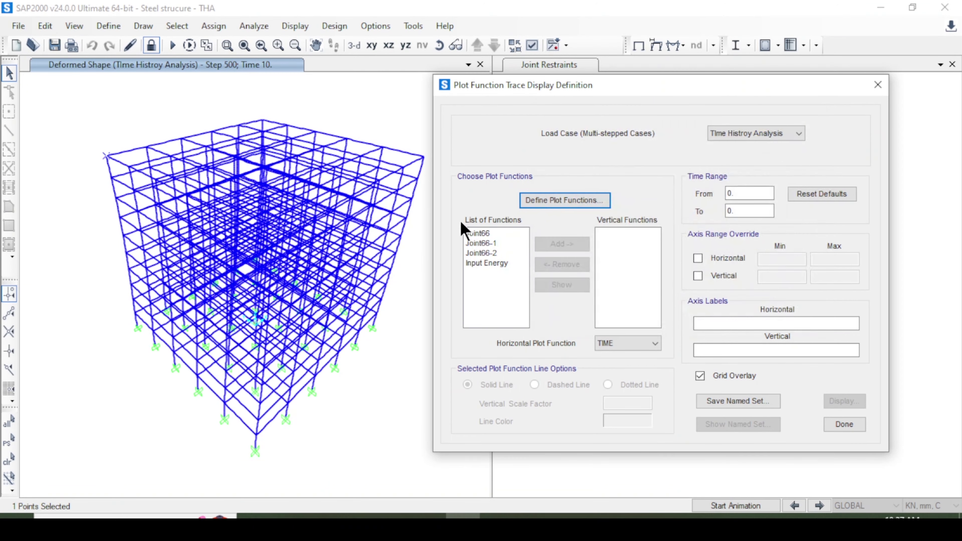
- Plot joint 66's UX acceleration against TIME for the time history case, review the trace and close it
{"action": "left_click", "coordinate": [493, 244]}
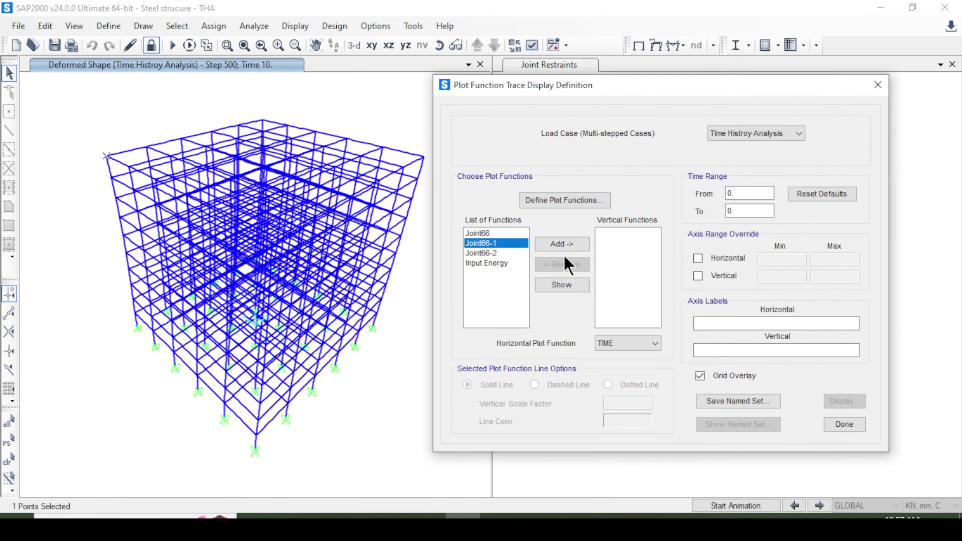
{"action": "left_click", "coordinate": [568, 245]}
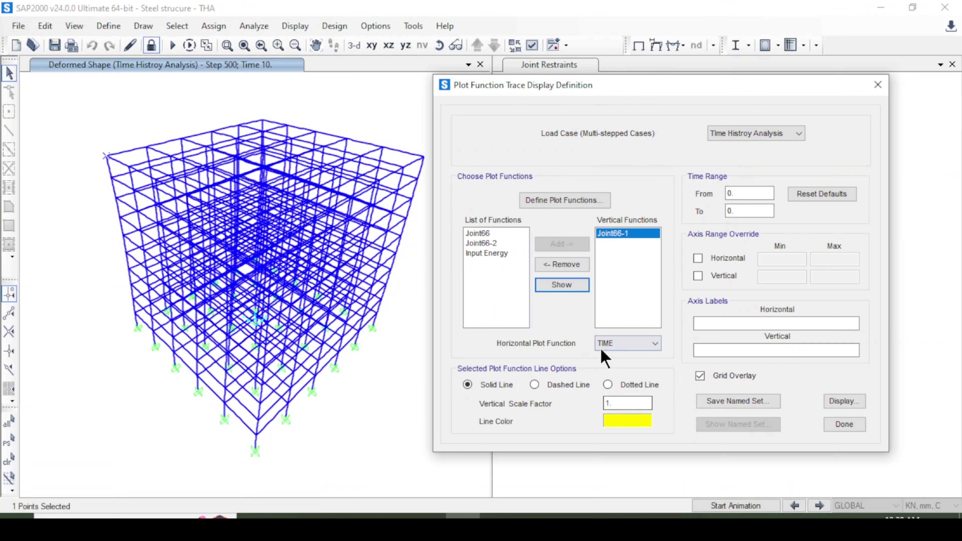
{"action": "left_click", "coordinate": [622, 345]}
{"action": "left_click", "coordinate": [622, 344]}
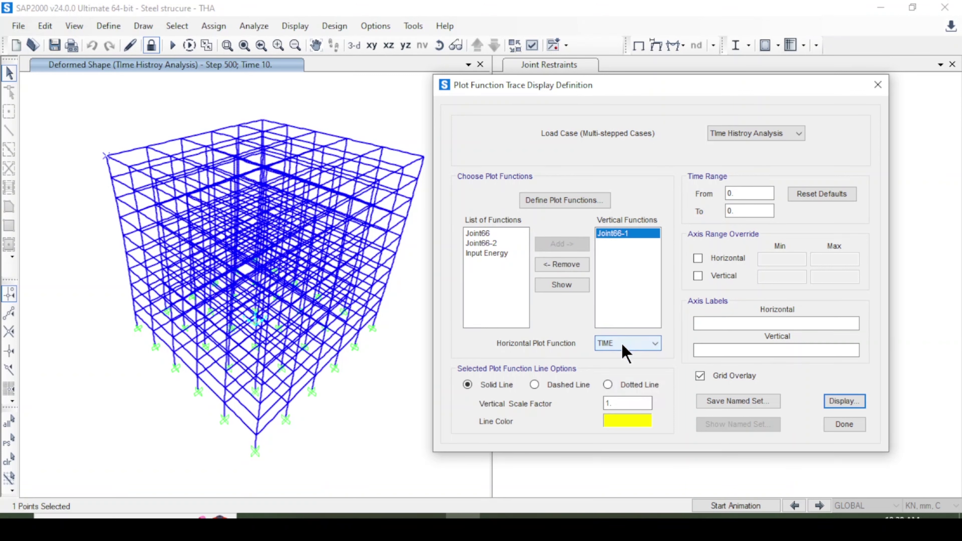
{"action": "left_click", "coordinate": [859, 405]}
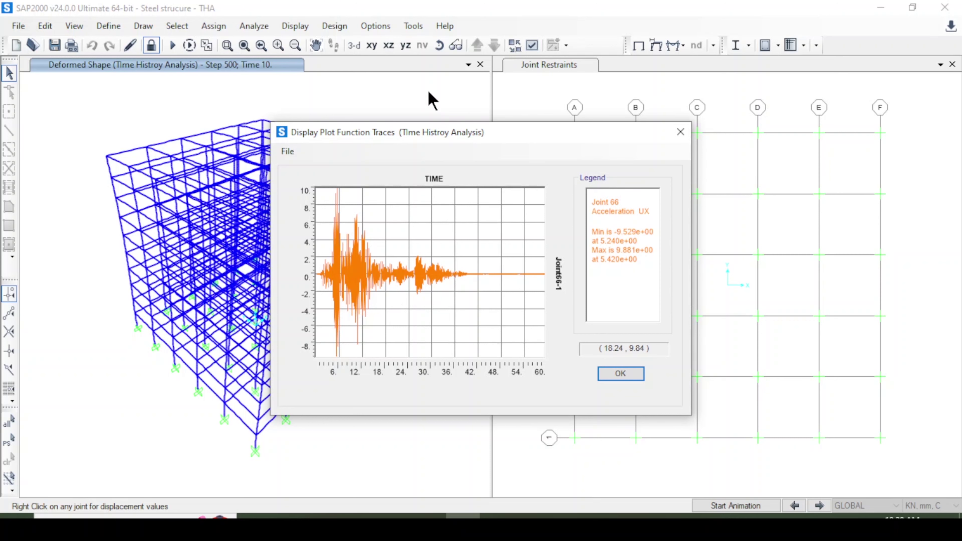
{"action": "left_click_drag", "start_coordinate": [440, 140], "coordinate": [538, 143]}
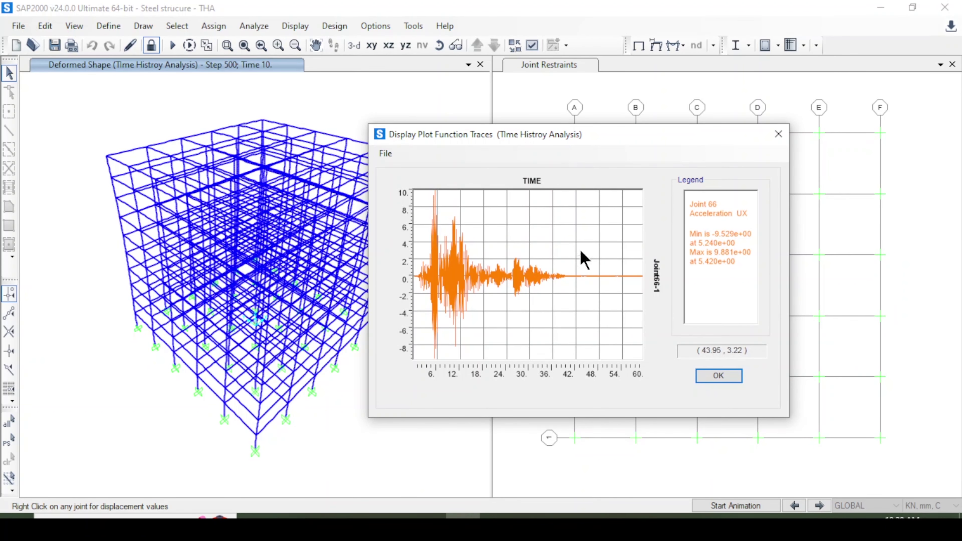
{"action": "left_click", "coordinate": [736, 378]}
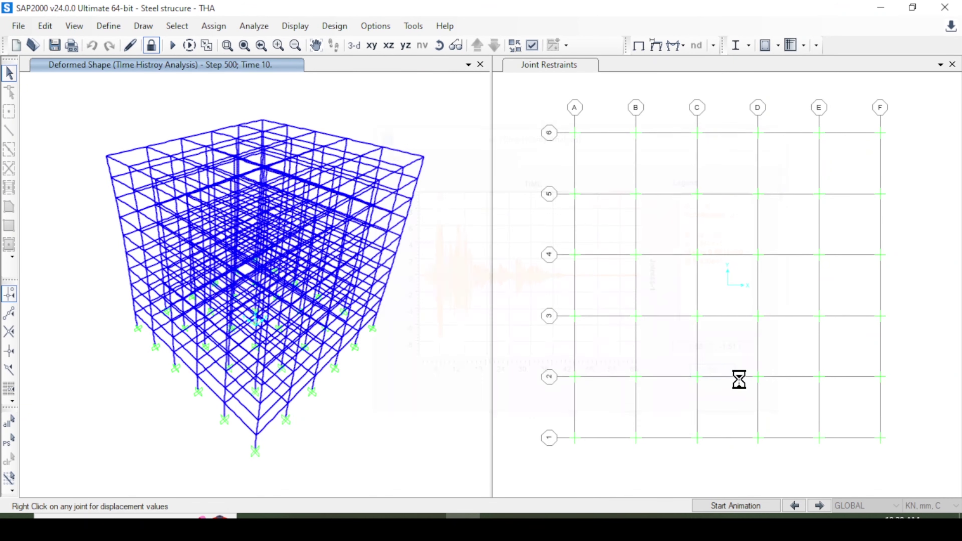
- Replace the UX acceleration with joint 66's UY acceleration as the vertical function, display its trace against TIME and close it
{"action": "left_click", "coordinate": [439, 238]}
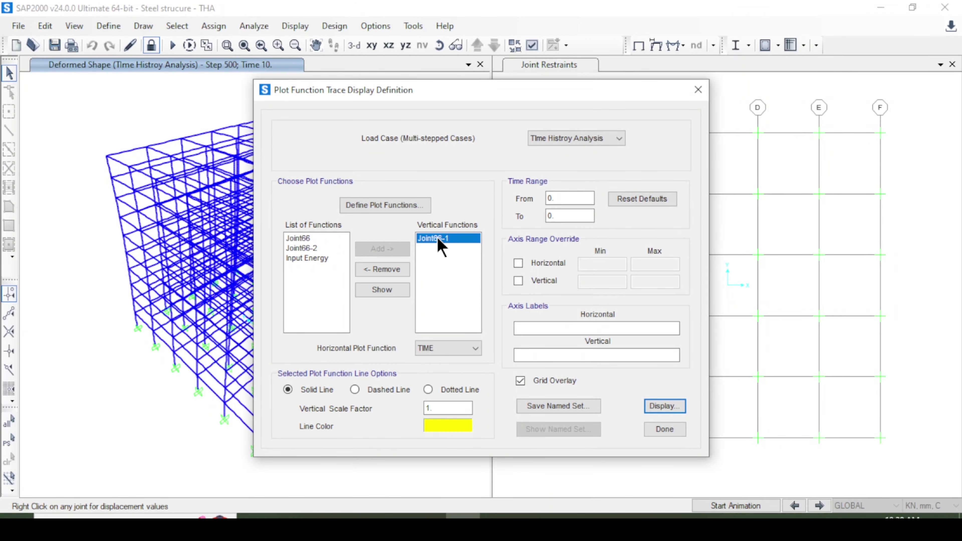
{"action": "left_click", "coordinate": [395, 272]}
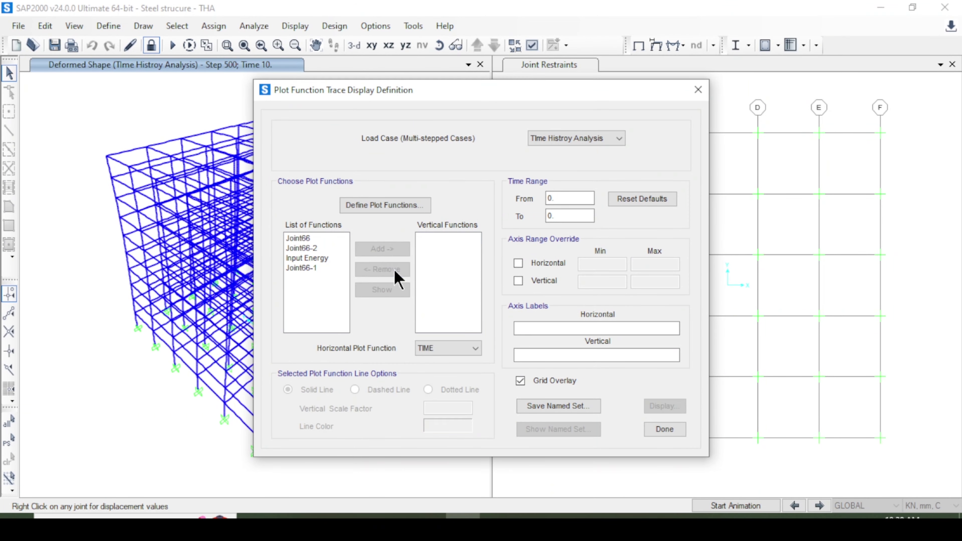
{"action": "left_click", "coordinate": [321, 249]}
{"action": "left_click", "coordinate": [382, 250]}
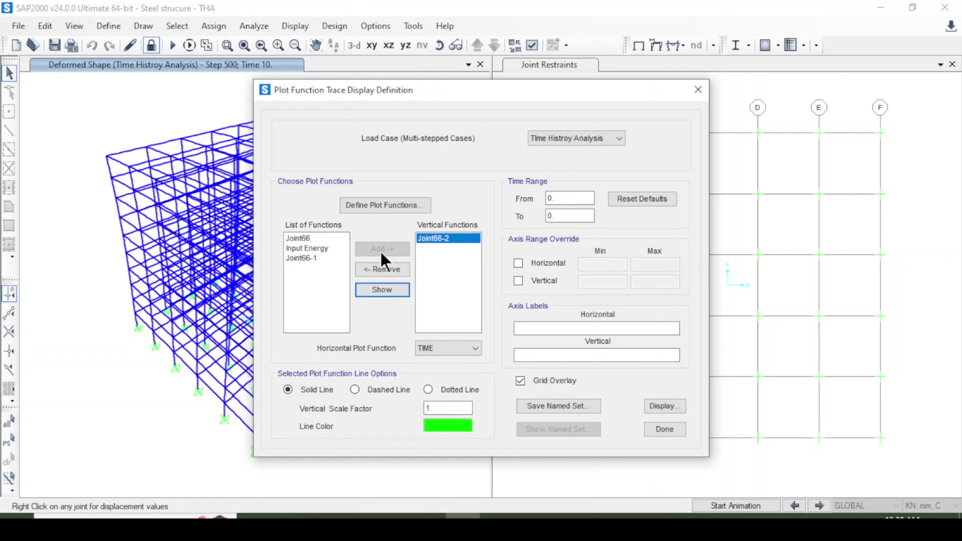
{"action": "left_click", "coordinate": [450, 358]}
{"action": "left_click", "coordinate": [446, 361]}
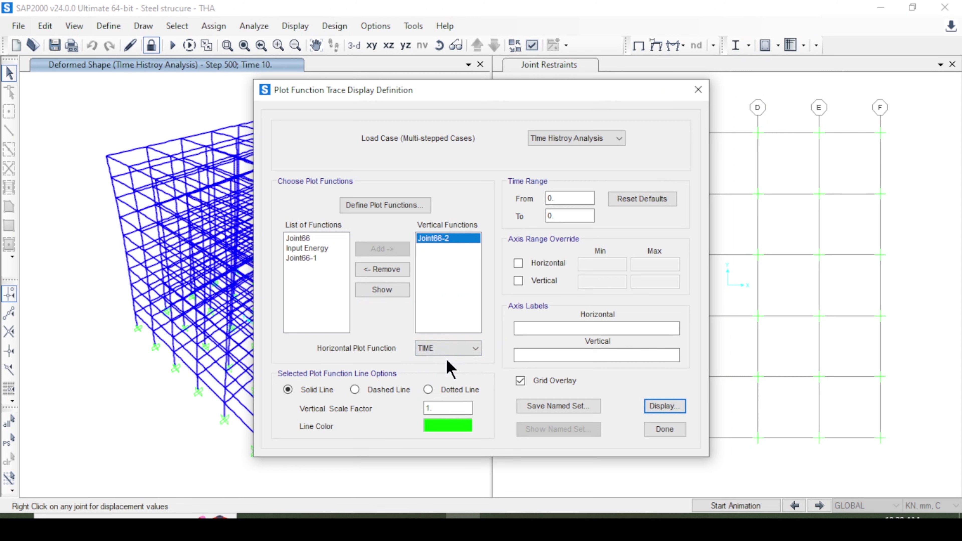
{"action": "left_click", "coordinate": [679, 410]}
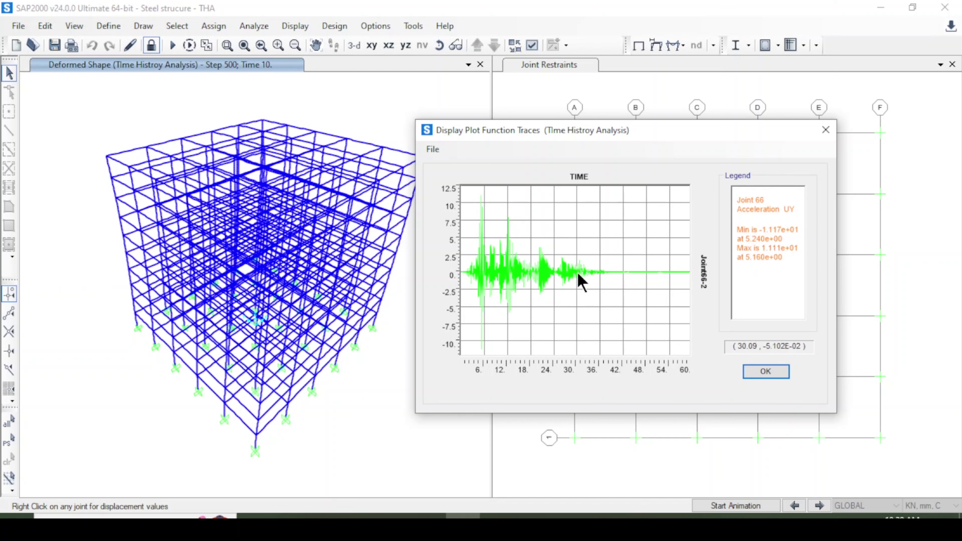
{"action": "left_click", "coordinate": [765, 371]}
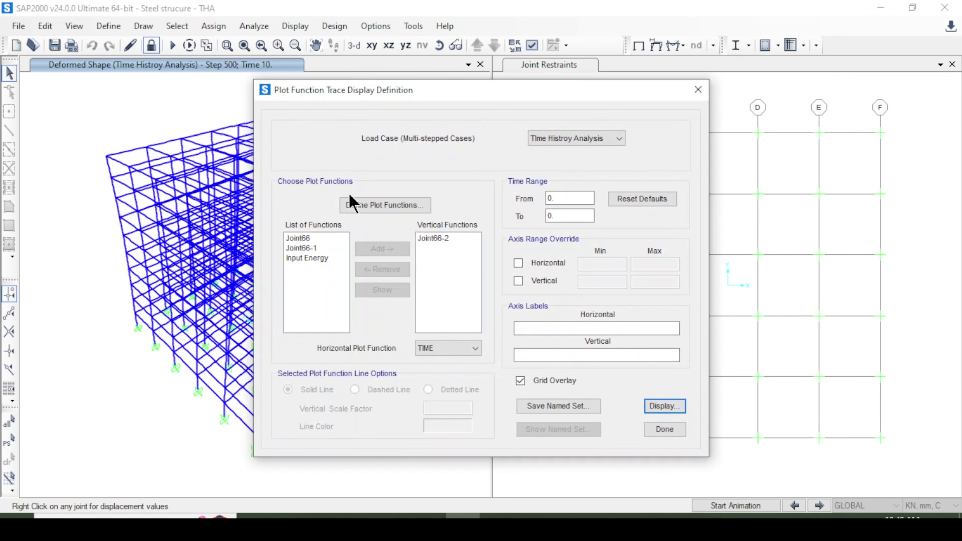
- Define a joint plot function for the displacement of joint 66 in the UX direction
{"action": "left_click", "coordinate": [369, 209]}
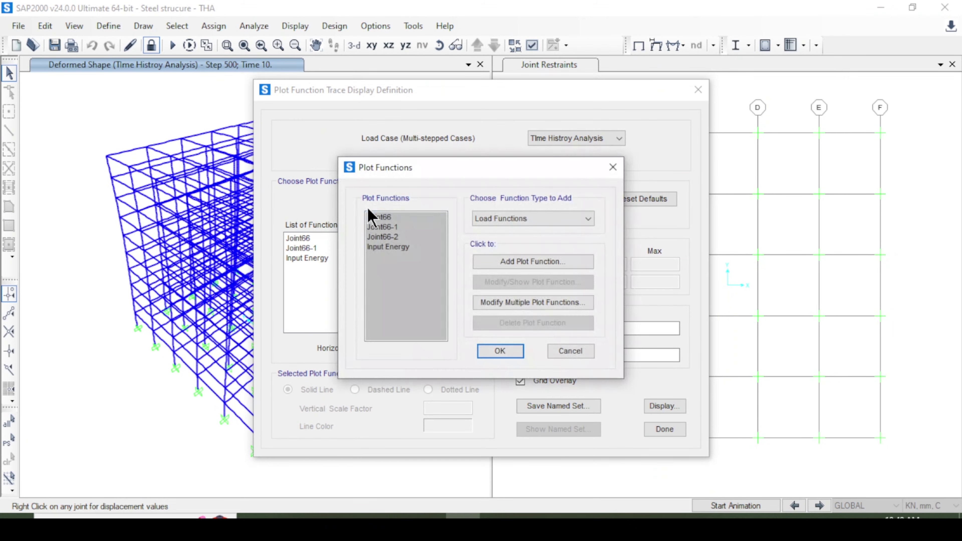
{"action": "left_click_drag", "start_coordinate": [542, 169], "coordinate": [706, 140]}
{"action": "left_click", "coordinate": [711, 184]}
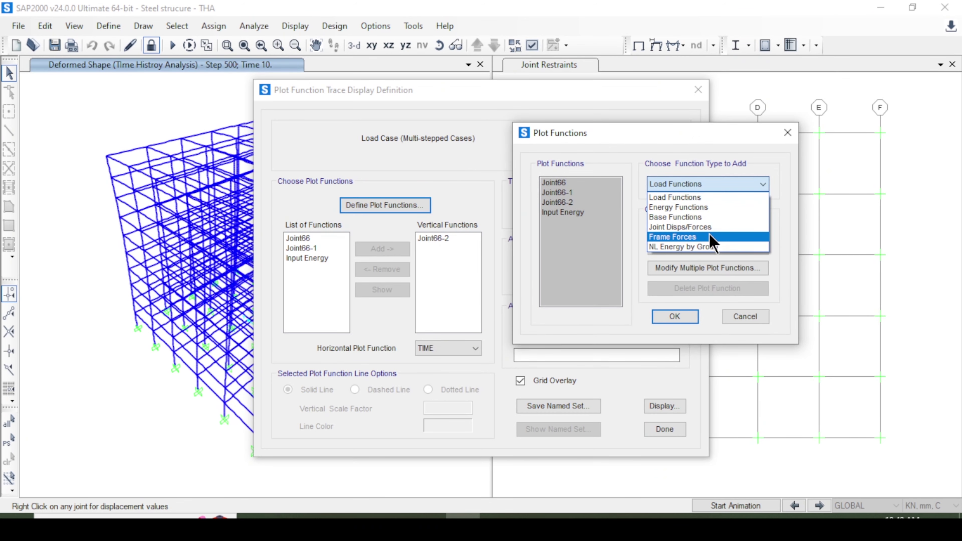
{"action": "left_click", "coordinate": [709, 228]}
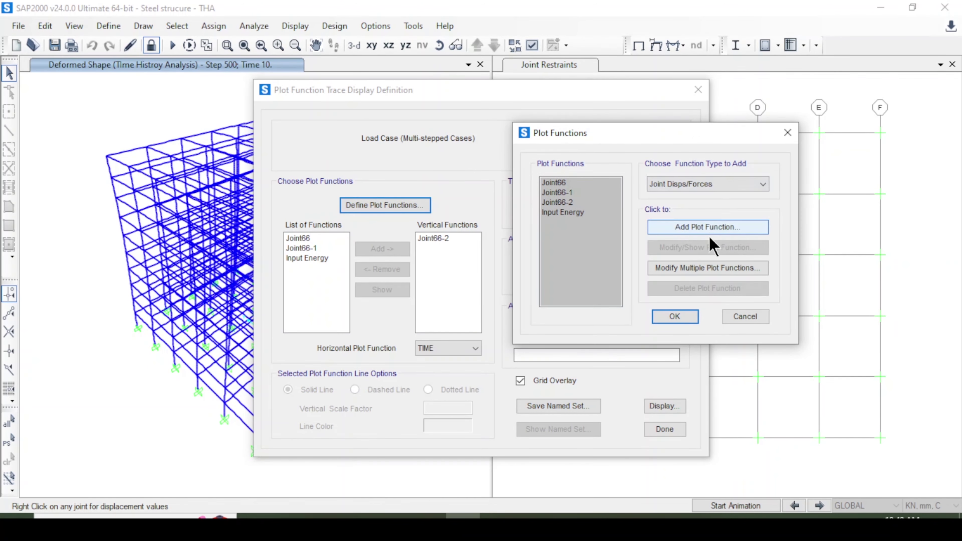
{"action": "left_click", "coordinate": [710, 229]}
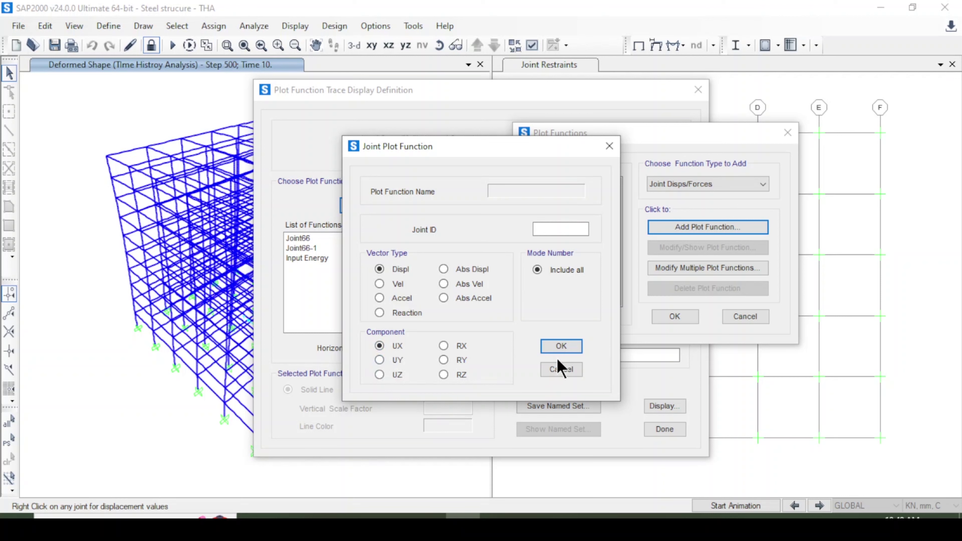
{"action": "left_click", "coordinate": [545, 228]}
{"action": "left_click", "coordinate": [561, 345]}
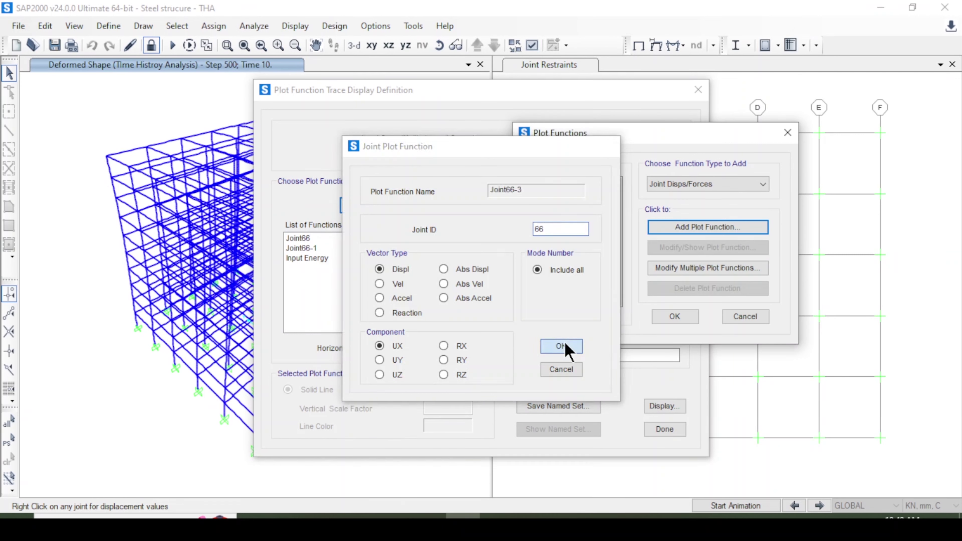
- Add a plot function for joint 66's displacement in the UY direction and accept the plot function definitions
{"action": "left_click", "coordinate": [710, 235]}
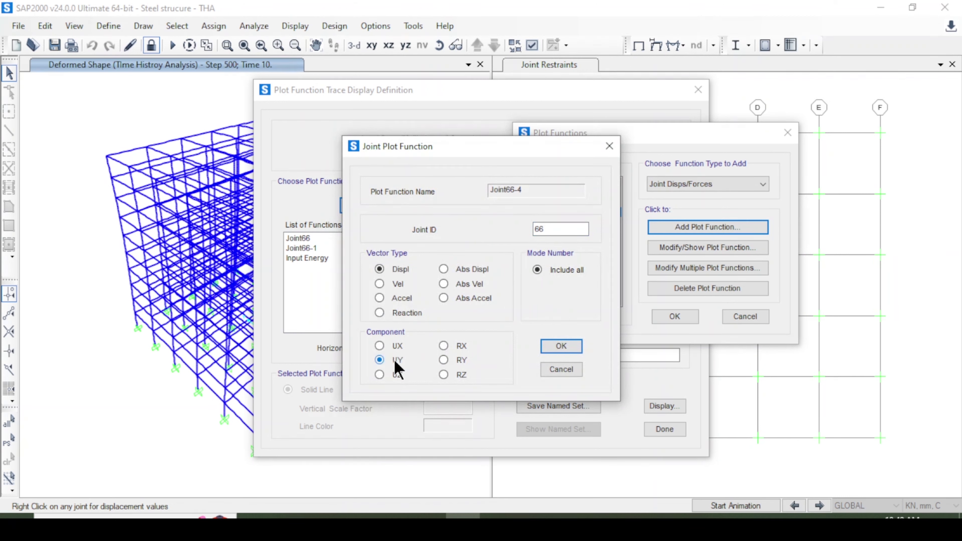
{"action": "left_click", "coordinate": [561, 346]}
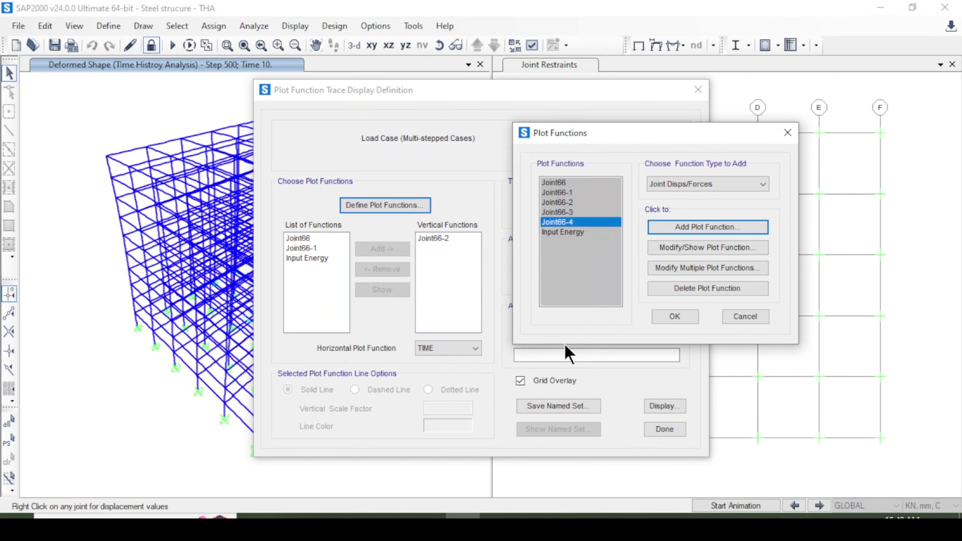
{"action": "left_click", "coordinate": [676, 318]}
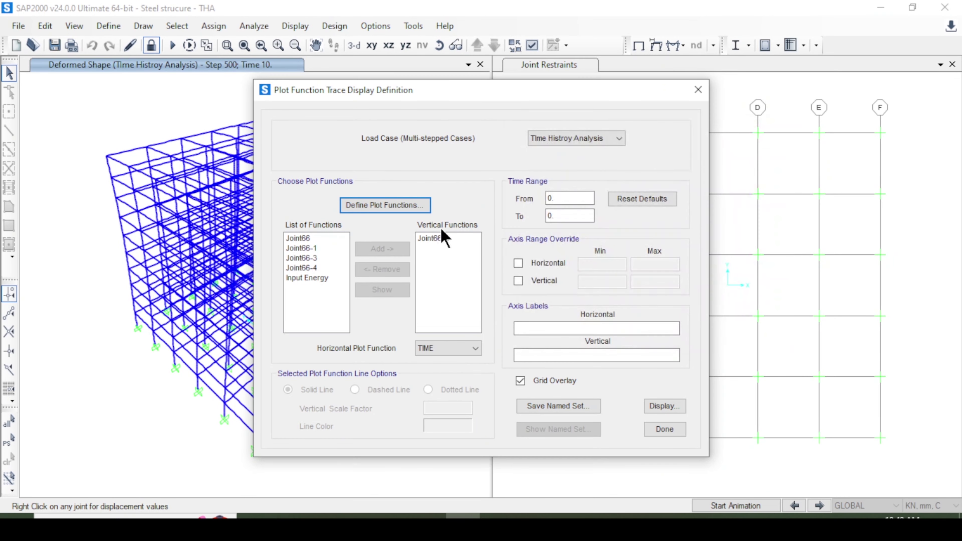
- Replace the vertical function with joint 66's UX displacement (Joint66-3), display its trace against TIME and close it
{"action": "left_click", "coordinate": [439, 238]}
{"action": "left_click", "coordinate": [400, 270]}
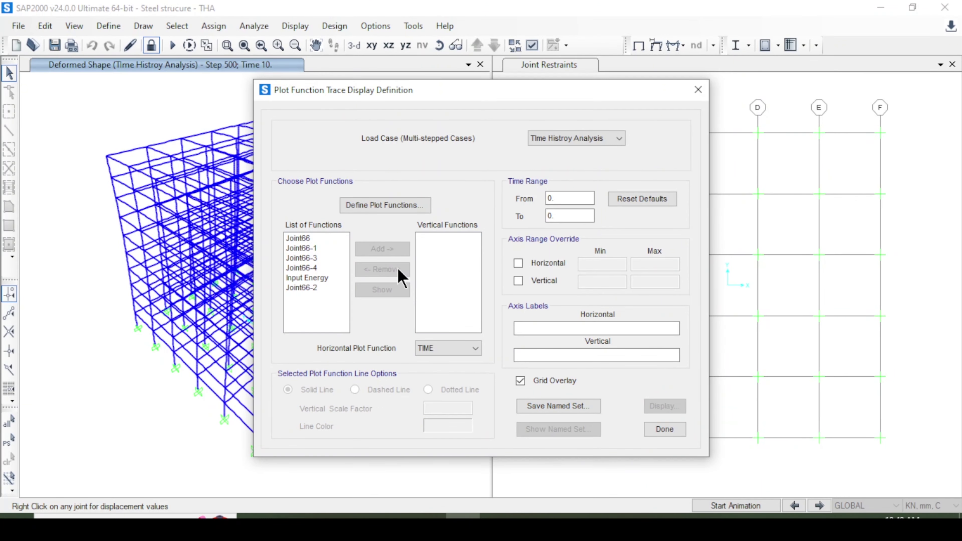
{"action": "left_click", "coordinate": [309, 249]}
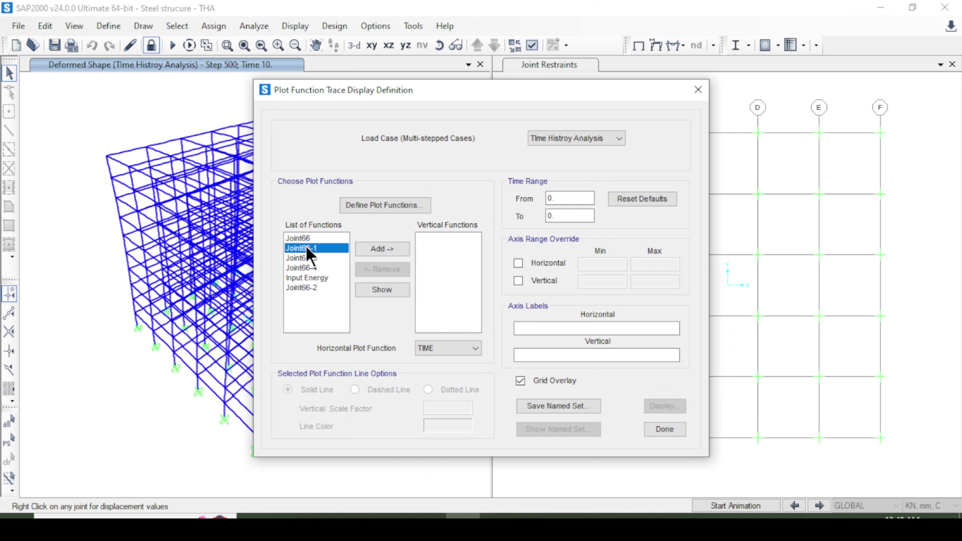
{"action": "left_click", "coordinate": [321, 288]}
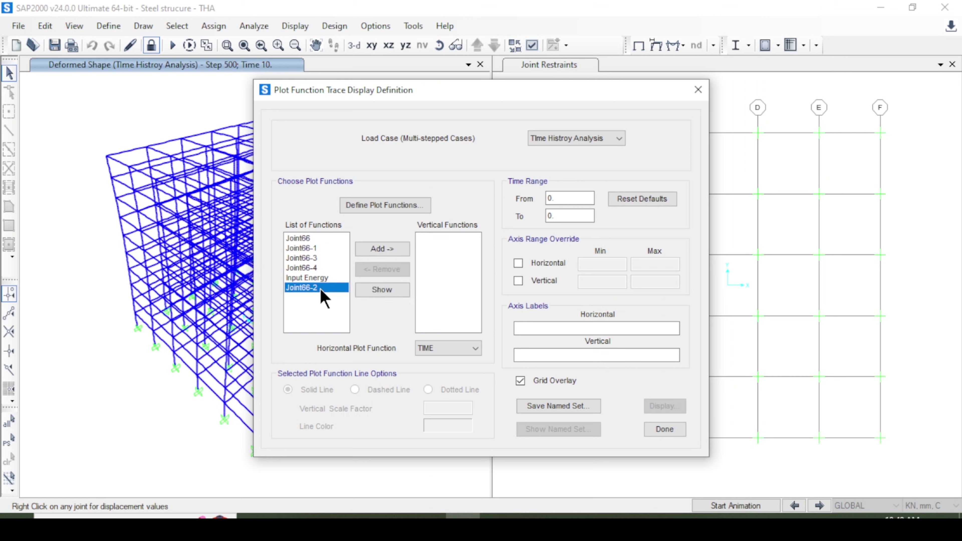
{"action": "left_click", "coordinate": [311, 258]}
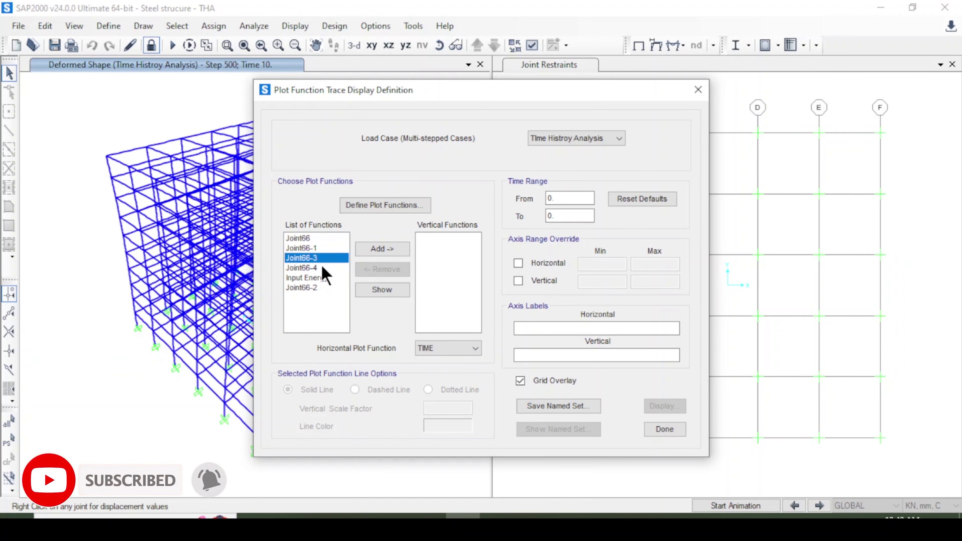
{"action": "left_click", "coordinate": [390, 248]}
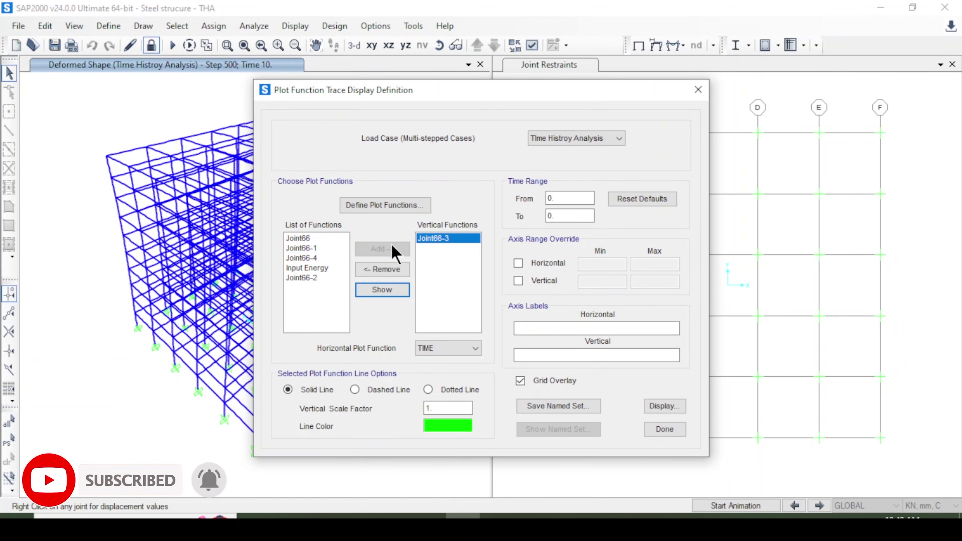
{"action": "left_click", "coordinate": [451, 349]}
{"action": "left_click", "coordinate": [454, 360]}
{"action": "left_click", "coordinate": [668, 406]}
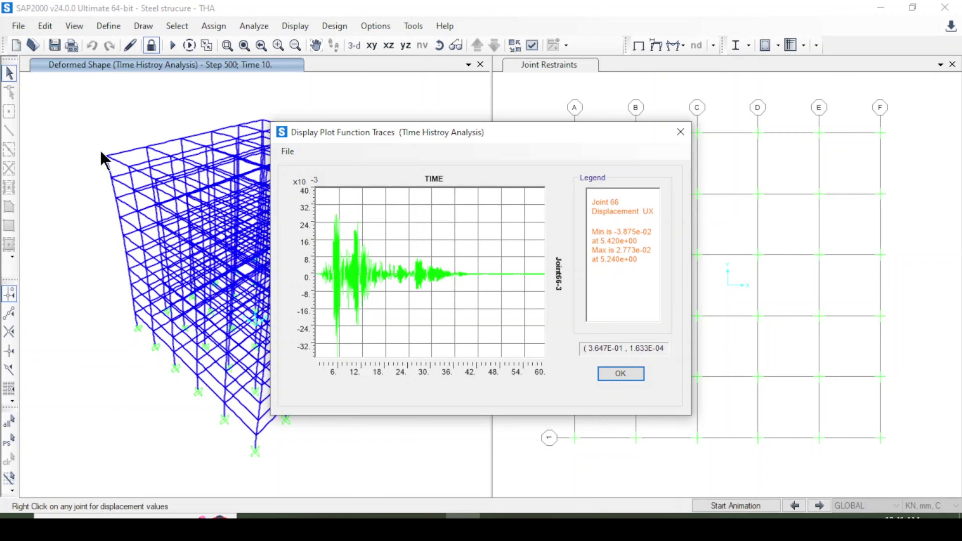
{"action": "left_click", "coordinate": [628, 373]}
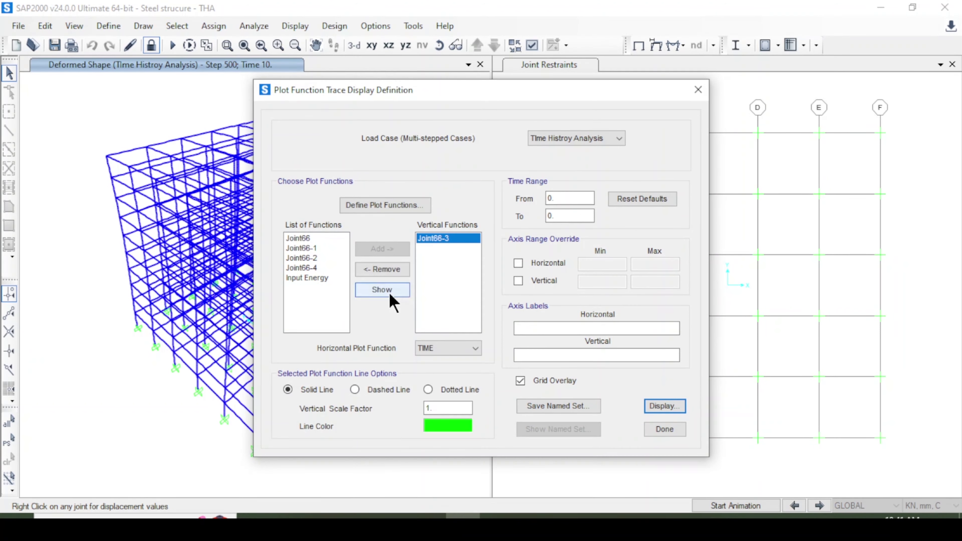
- Swap the UX displacement for joint 66's UY displacement (Joint66-4), display its trace against TIME and close it
{"action": "left_click", "coordinate": [382, 269]}
{"action": "left_click", "coordinate": [315, 268]}
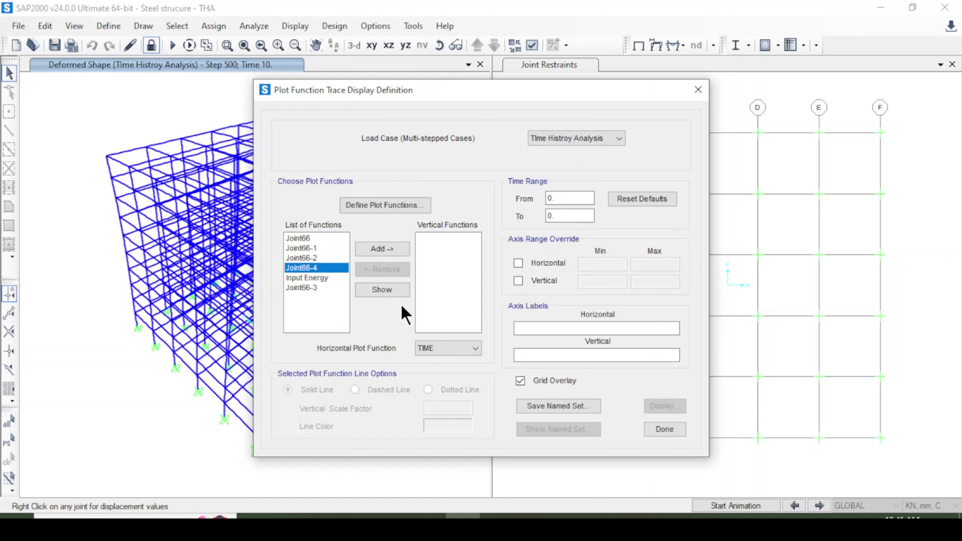
{"action": "left_click", "coordinate": [390, 249]}
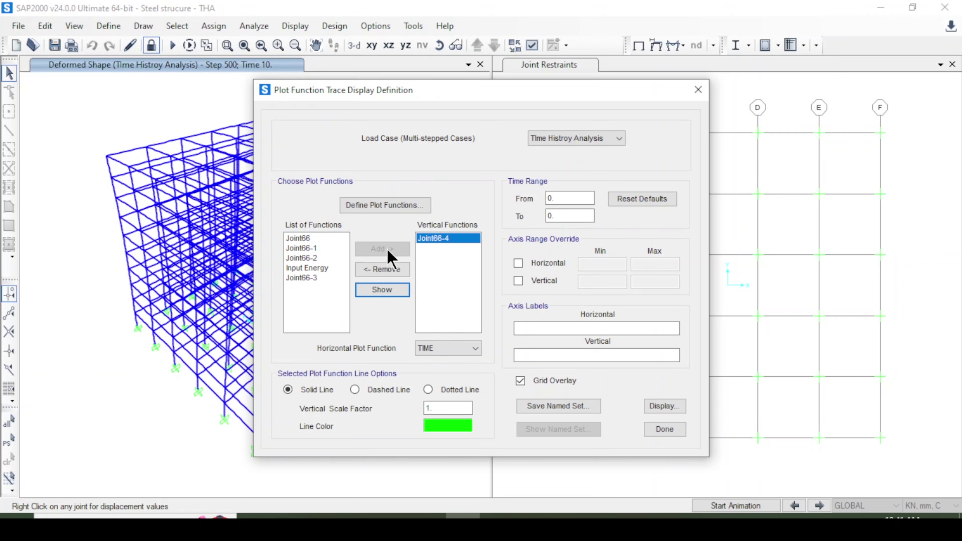
{"action": "left_click", "coordinate": [654, 350]}
{"action": "left_click", "coordinate": [456, 349]}
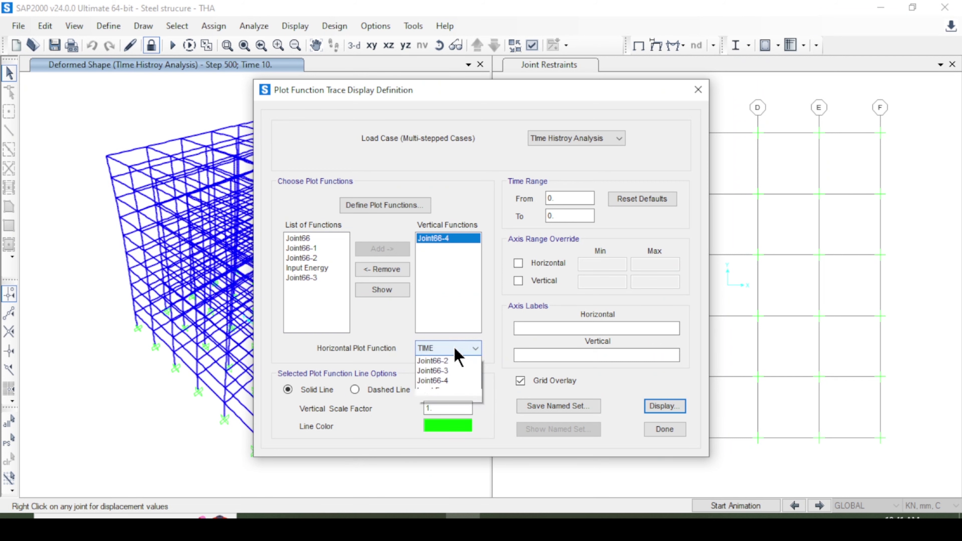
{"action": "left_click", "coordinate": [457, 358]}
{"action": "left_click", "coordinate": [667, 406]}
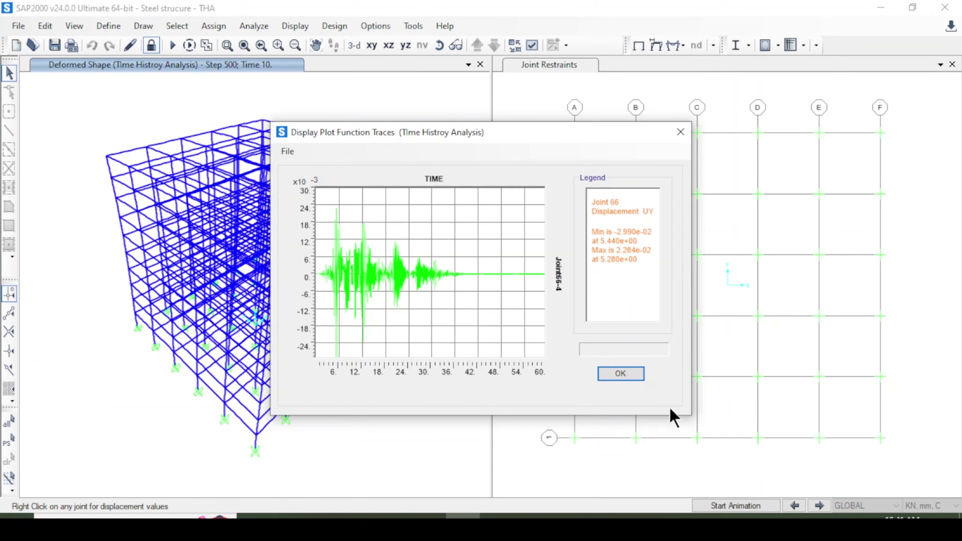
{"action": "left_click_drag", "start_coordinate": [432, 138], "coordinate": [559, 125]}
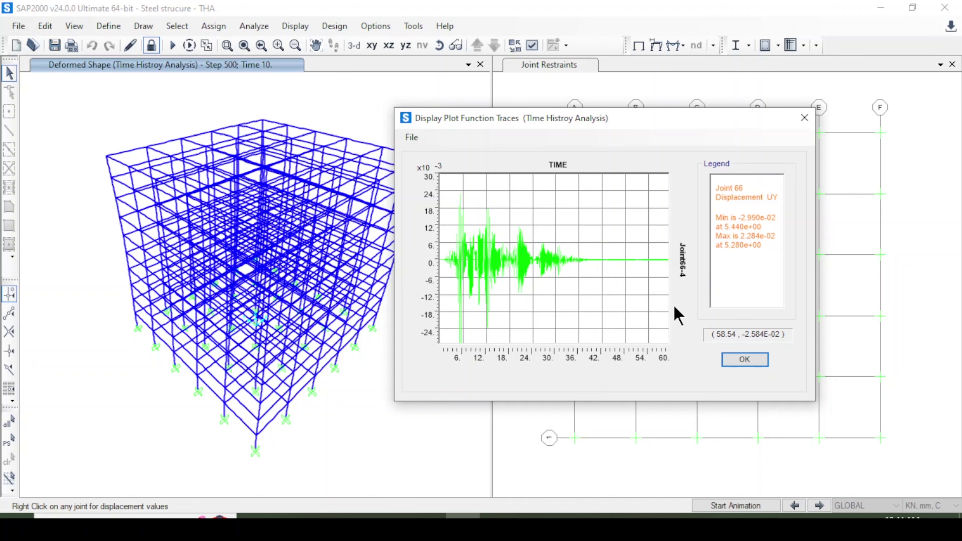
{"action": "left_click", "coordinate": [746, 360]}
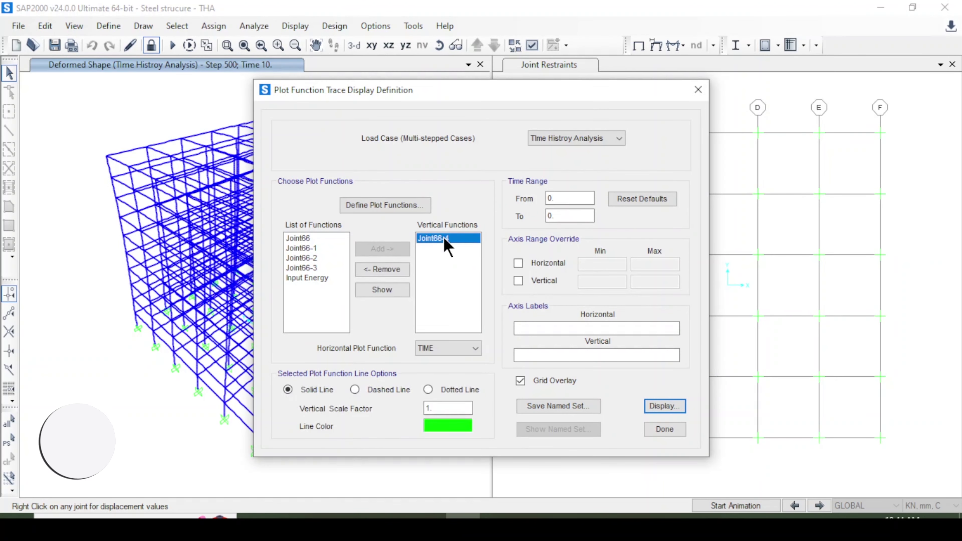
- Make Joint66-1 the only vertical function, save the plot setup as a named set called ACC and finish the plot definition
{"action": "left_click", "coordinate": [400, 272]}
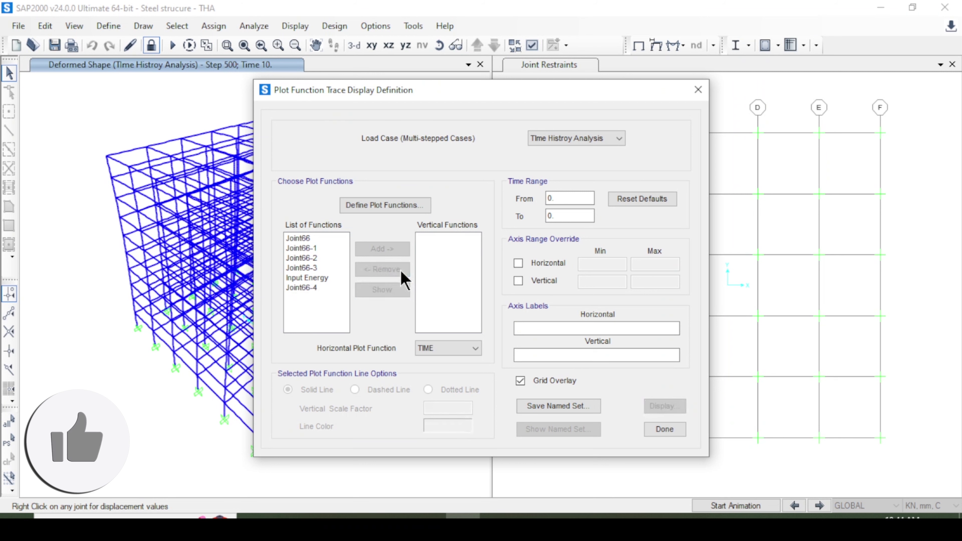
{"action": "left_click_drag", "start_coordinate": [470, 91], "coordinate": [609, 96]}
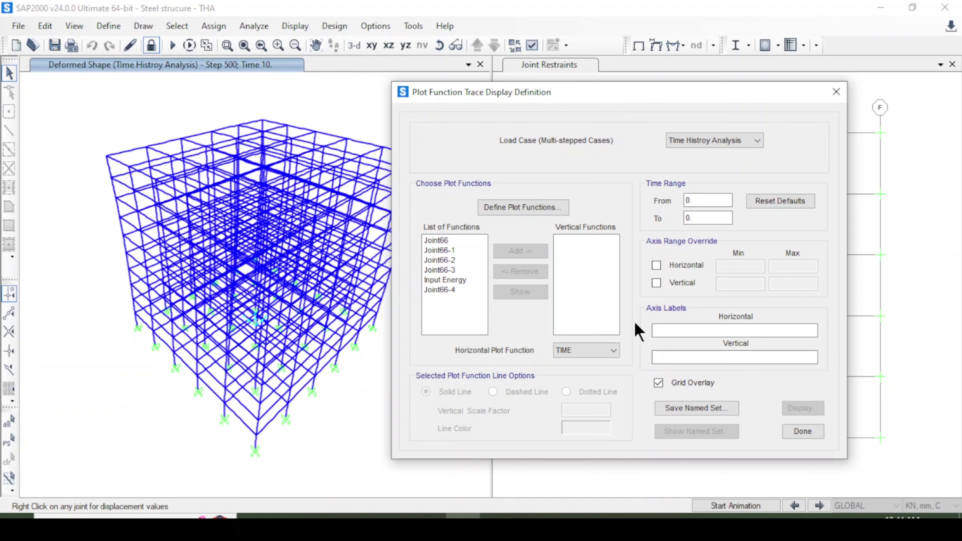
{"action": "left_click", "coordinate": [461, 251]}
{"action": "left_click", "coordinate": [520, 251]}
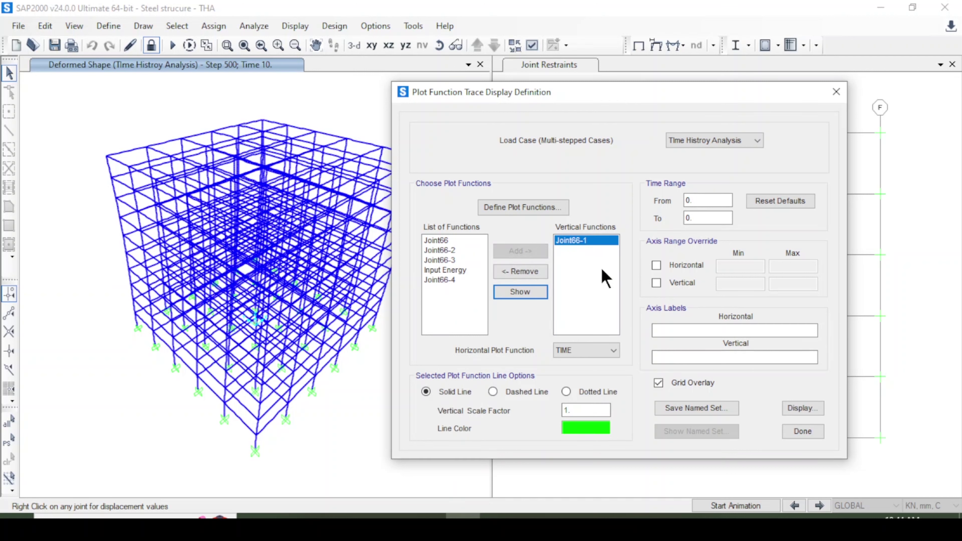
{"action": "left_click", "coordinate": [692, 410]}
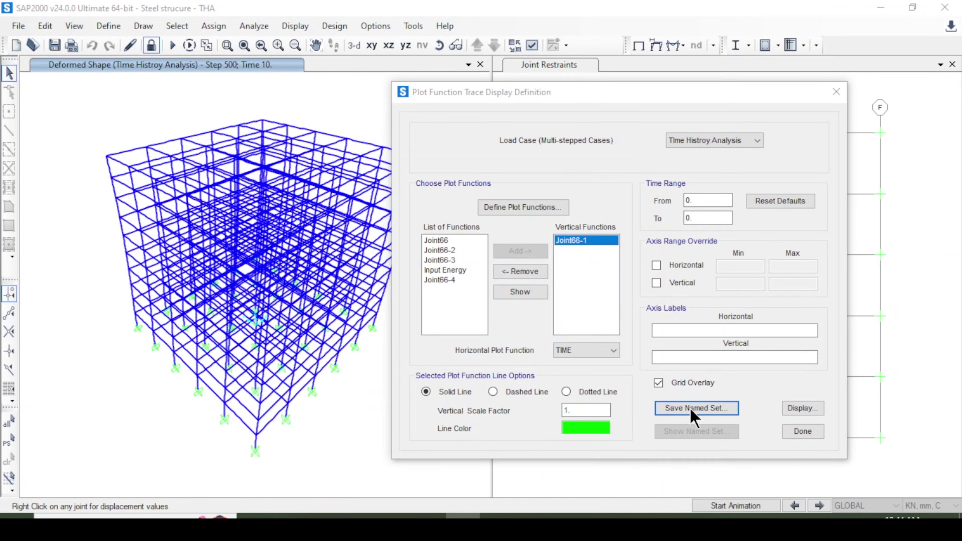
{"action": "type", "text": "ACC"}
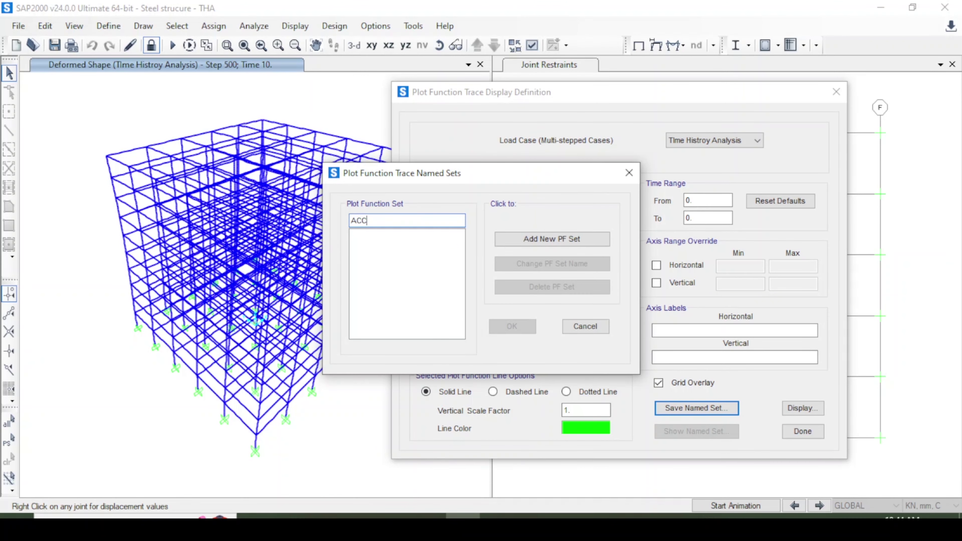
{"action": "left_click", "coordinate": [562, 239]}
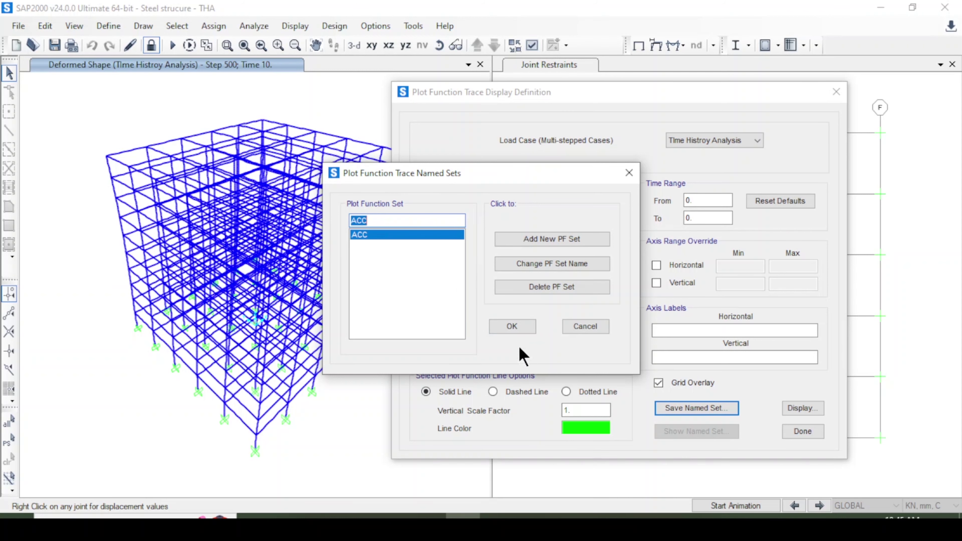
{"action": "left_click", "coordinate": [511, 326]}
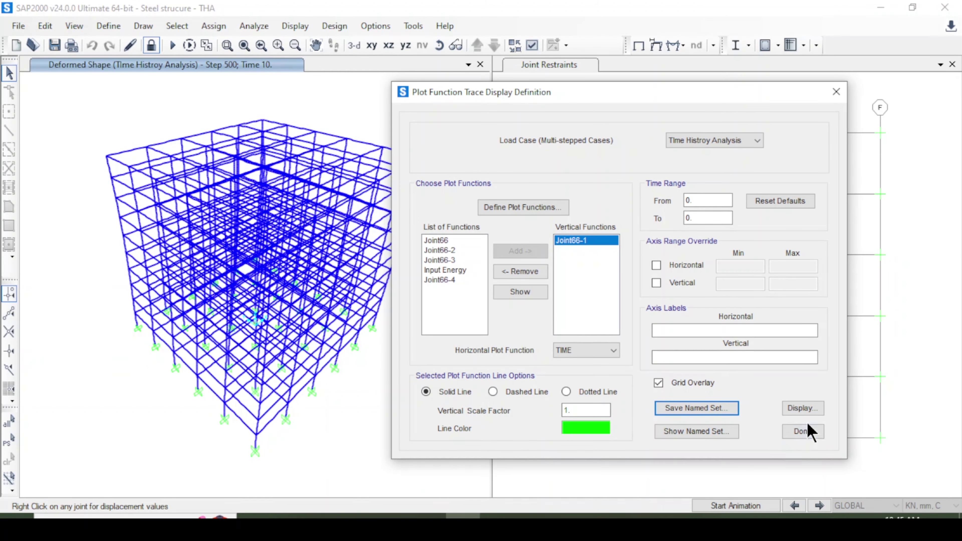
{"action": "left_click", "coordinate": [802, 431]}
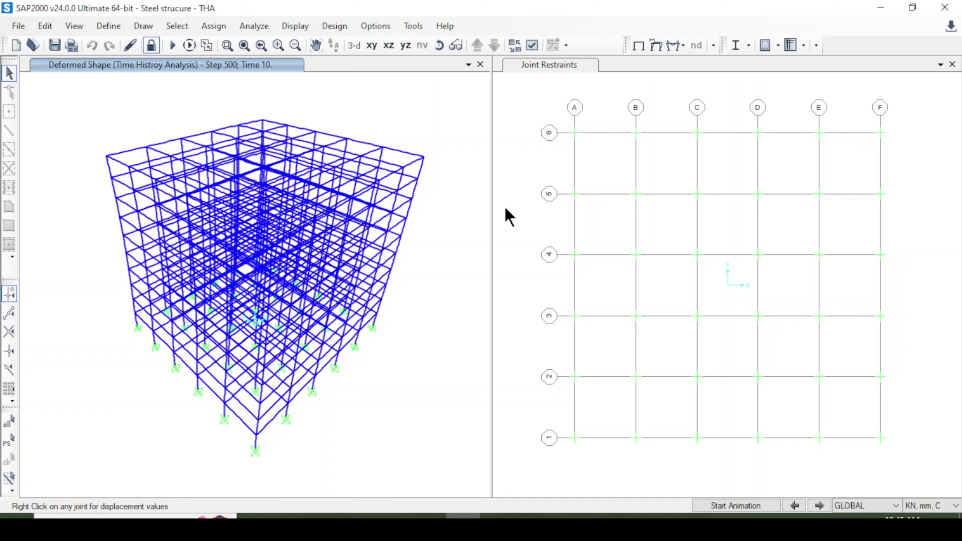
- Start a multi-step animation video and save its AVI file as "Steel strucure - THA Video" in the STEEL STRUCTURE folder
{"action": "left_click", "coordinate": [18, 25]}
{"action": "mouse_move", "coordinate": [227, 195]}
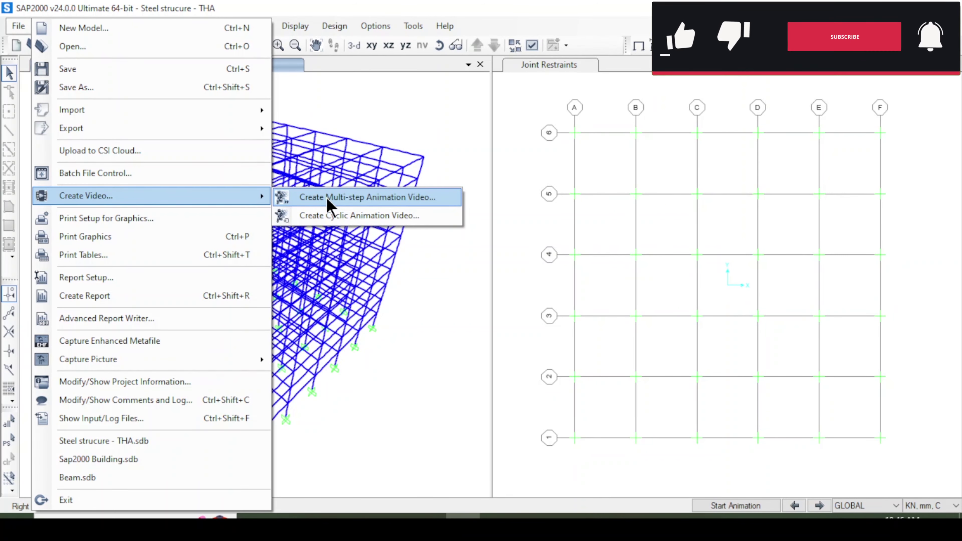
{"action": "key", "text": "Escape"}
{"action": "key", "text": "Escape"}
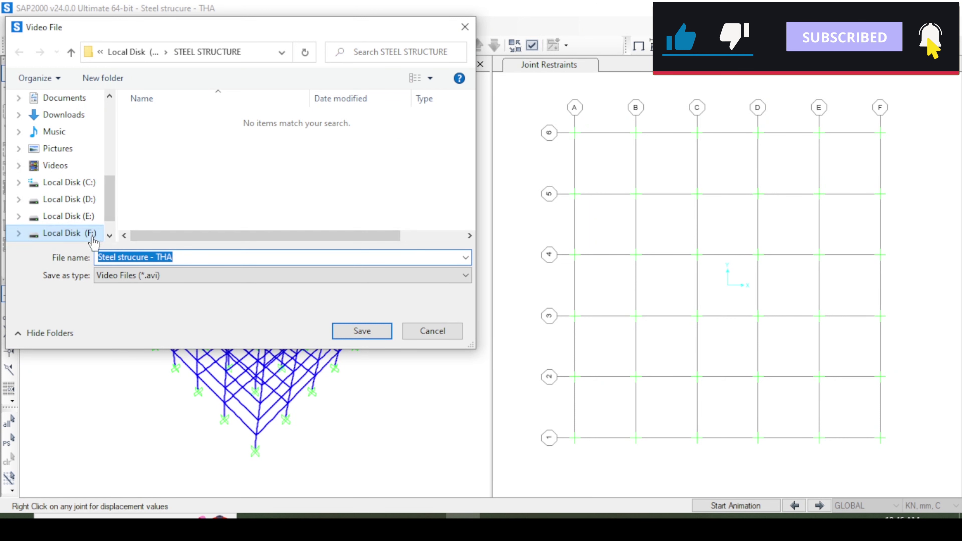
{"action": "left_click", "coordinate": [198, 259]}
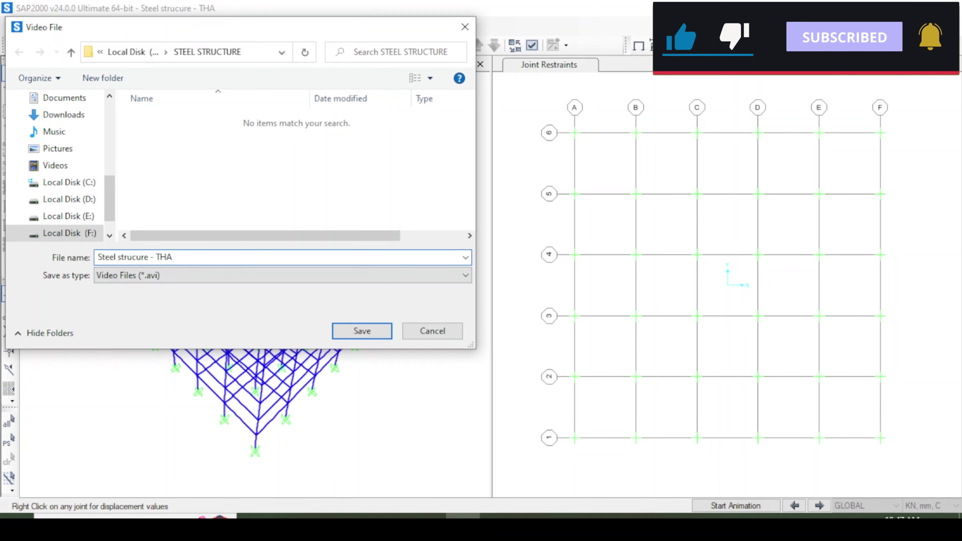
{"action": "type", "text": "Video"}
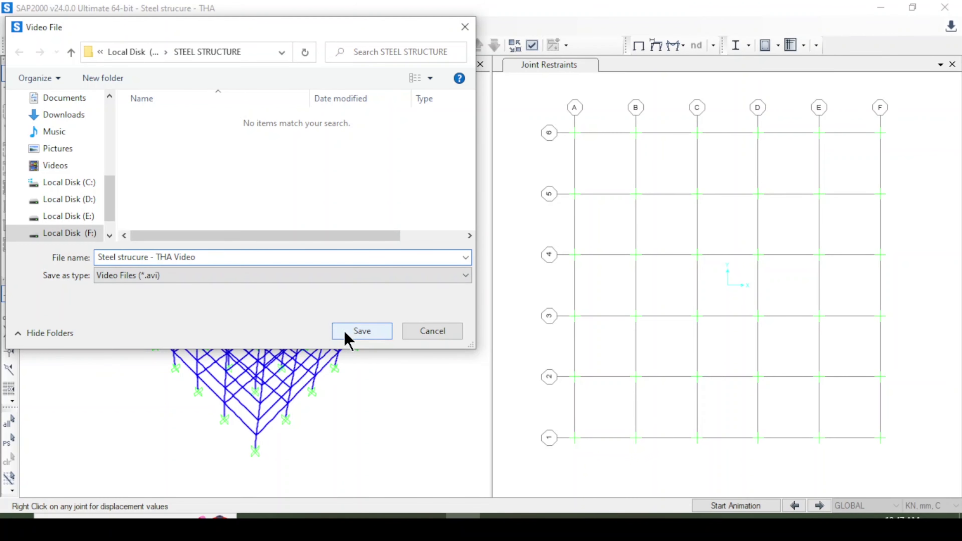
{"action": "left_click", "coordinate": [345, 332]}
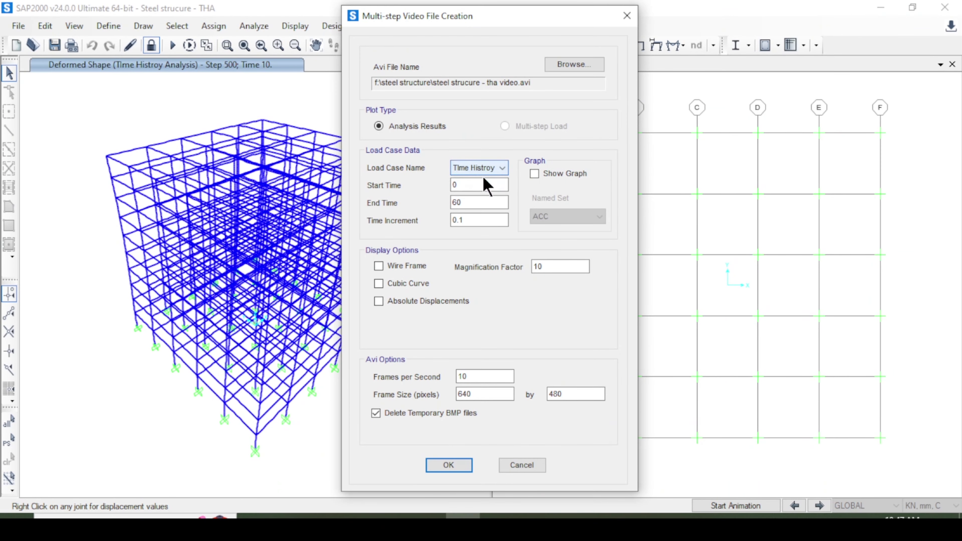
- Set the video's time increment to 0.0024 and show the graph of the ACC named set in it
{"action": "left_click", "coordinate": [458, 185]}
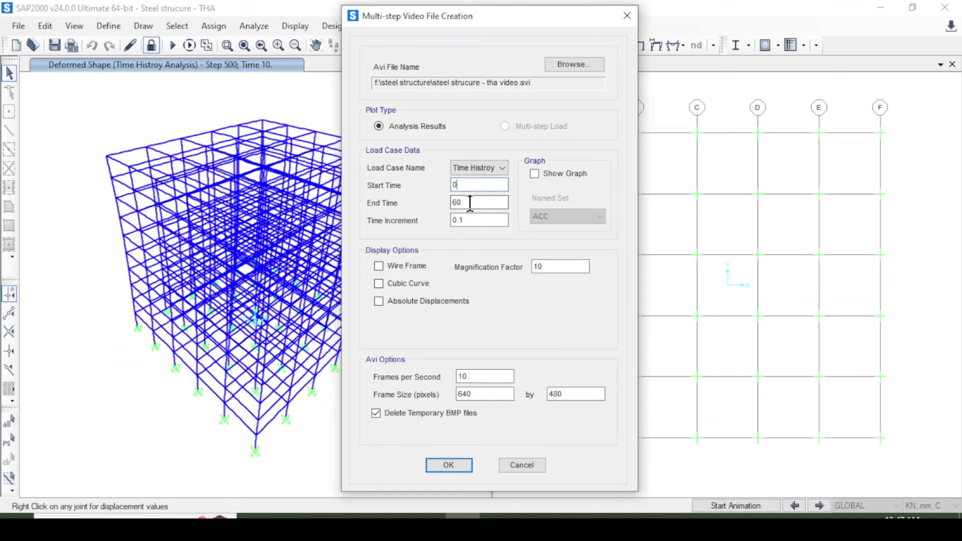
{"action": "left_click_drag", "start_coordinate": [475, 219], "coordinate": [435, 223]}
{"action": "type", "text": "0."}
{"action": "left_click", "coordinate": [478, 394]}
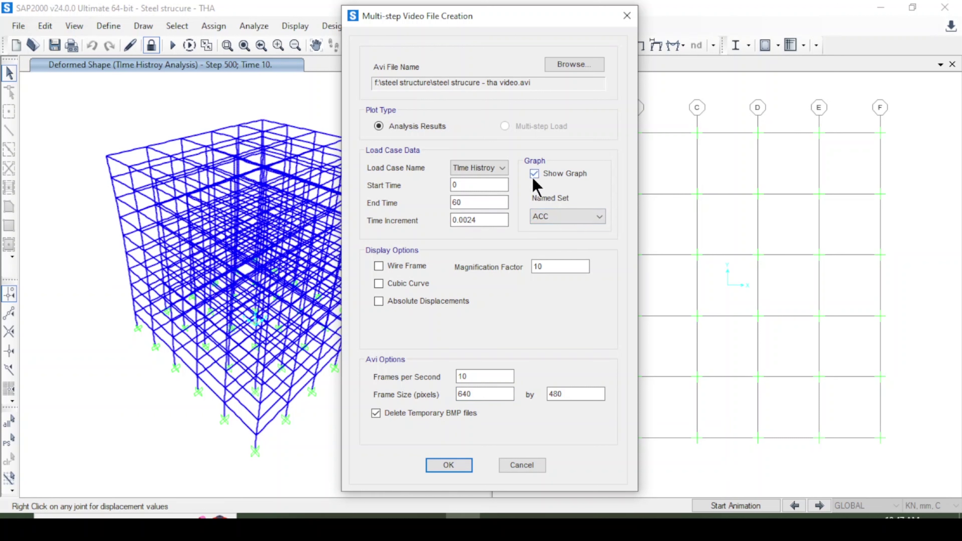
{"action": "left_click", "coordinate": [534, 175]}
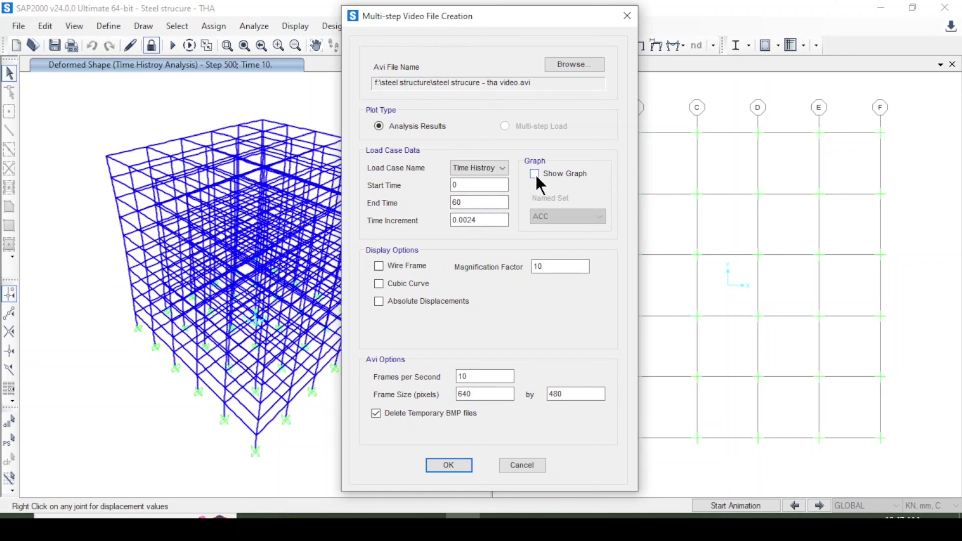
{"action": "left_click", "coordinate": [536, 177]}
{"action": "left_click", "coordinate": [590, 217]}
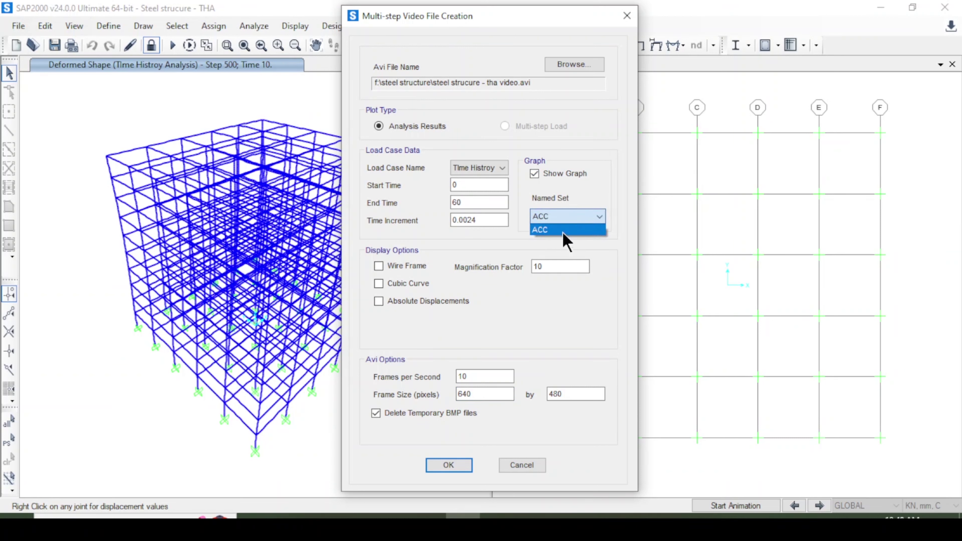
{"action": "left_click", "coordinate": [563, 233]}
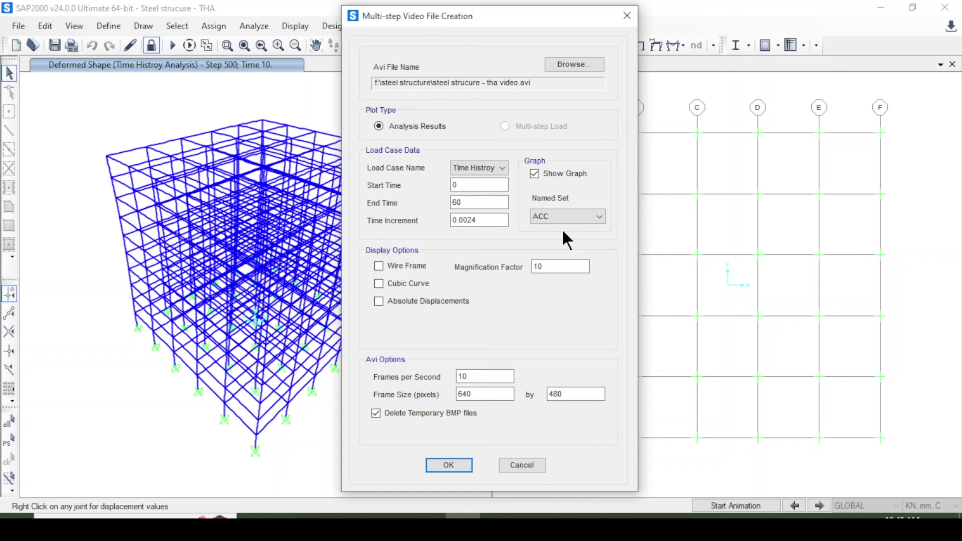
{"action": "left_click", "coordinate": [562, 219]}
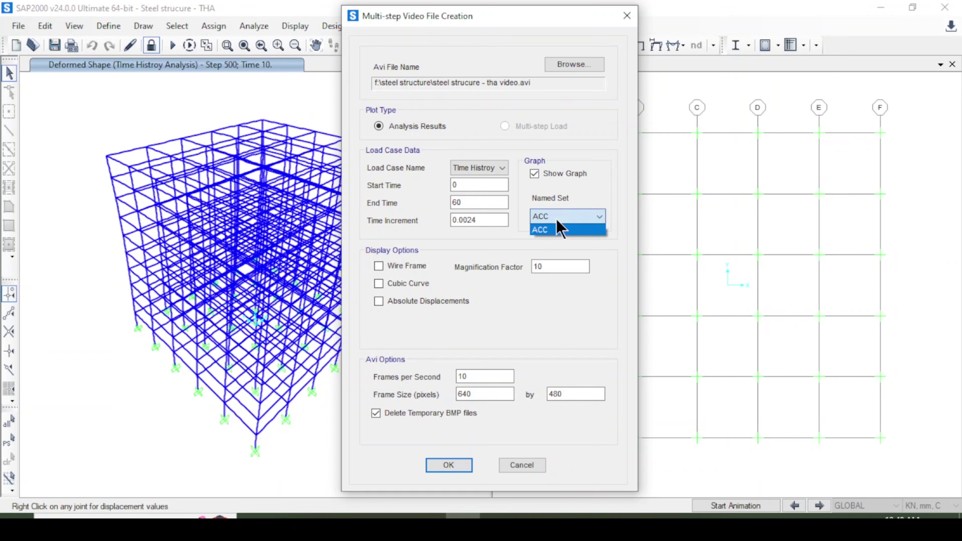
{"action": "left_click", "coordinate": [559, 228]}
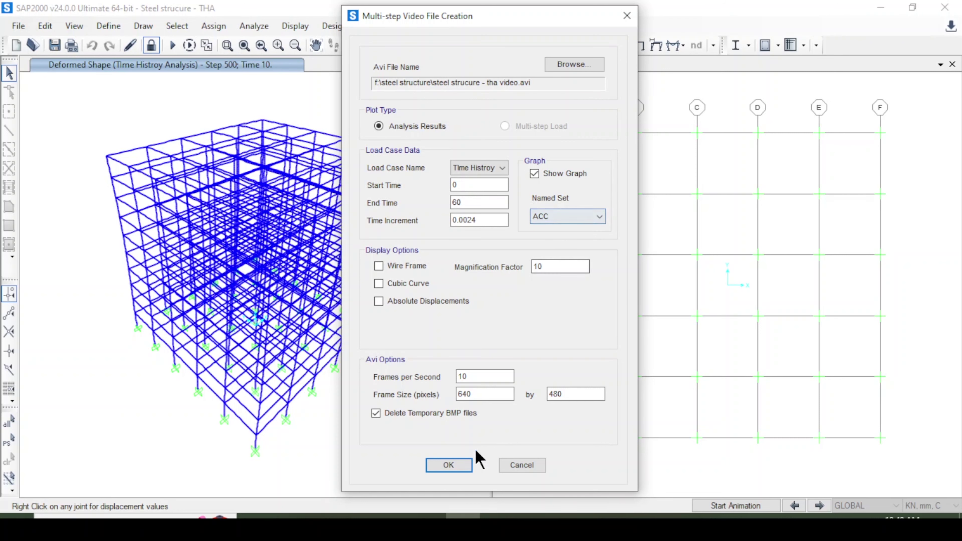
- Generate the multi-step animation video with the Full Frames (Uncompressed) compressor
{"action": "left_click", "coordinate": [456, 468]}
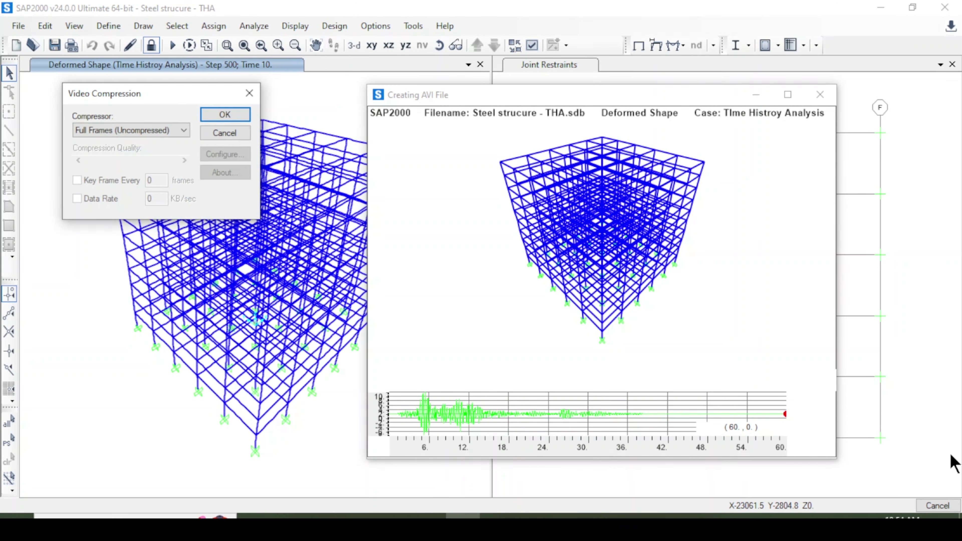
{"action": "left_click", "coordinate": [178, 133]}
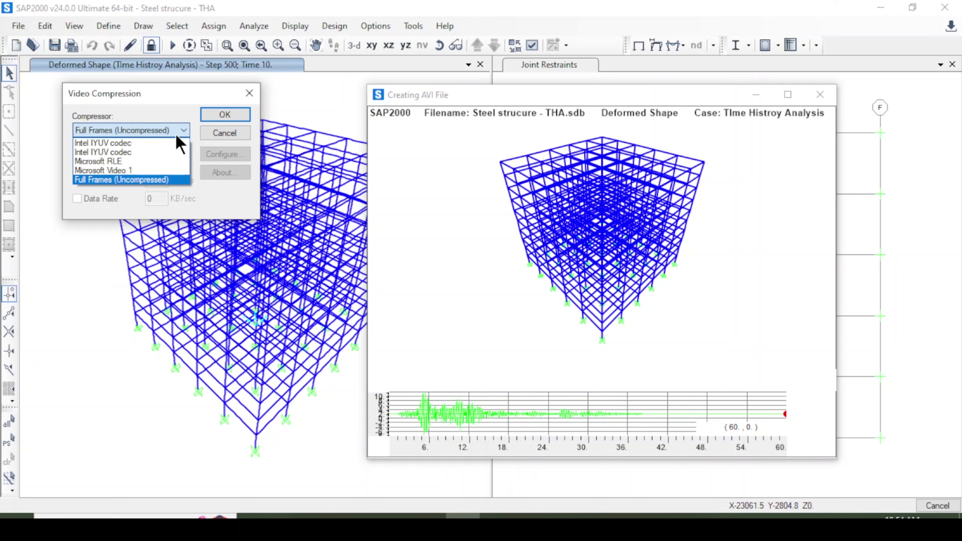
{"action": "left_click", "coordinate": [176, 136]}
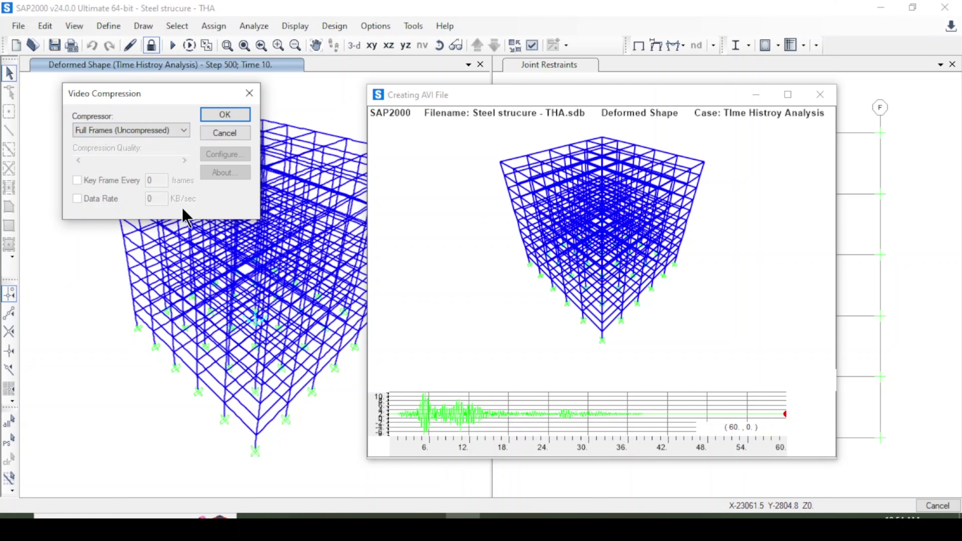
{"action": "left_click", "coordinate": [229, 116]}
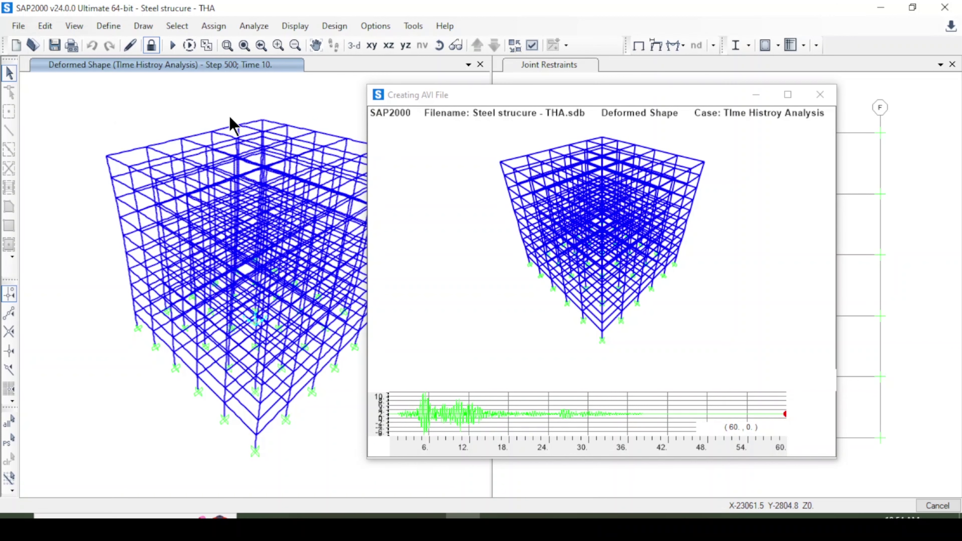